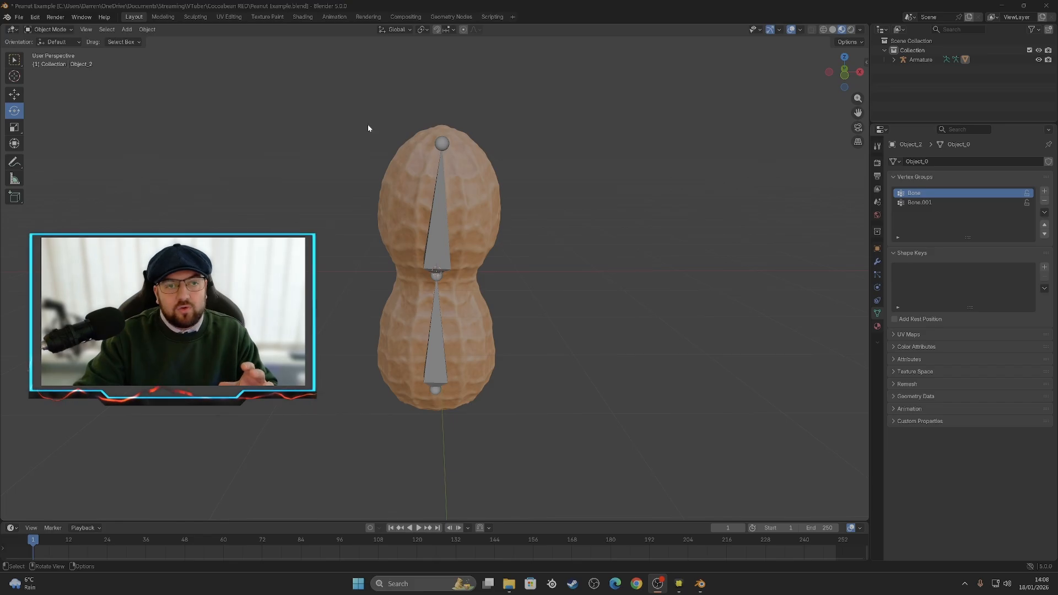
Export the rigged peanut model as the glTF Binary file Peanut Example.glb
{"action": "left_click", "coordinate": [19, 17]}
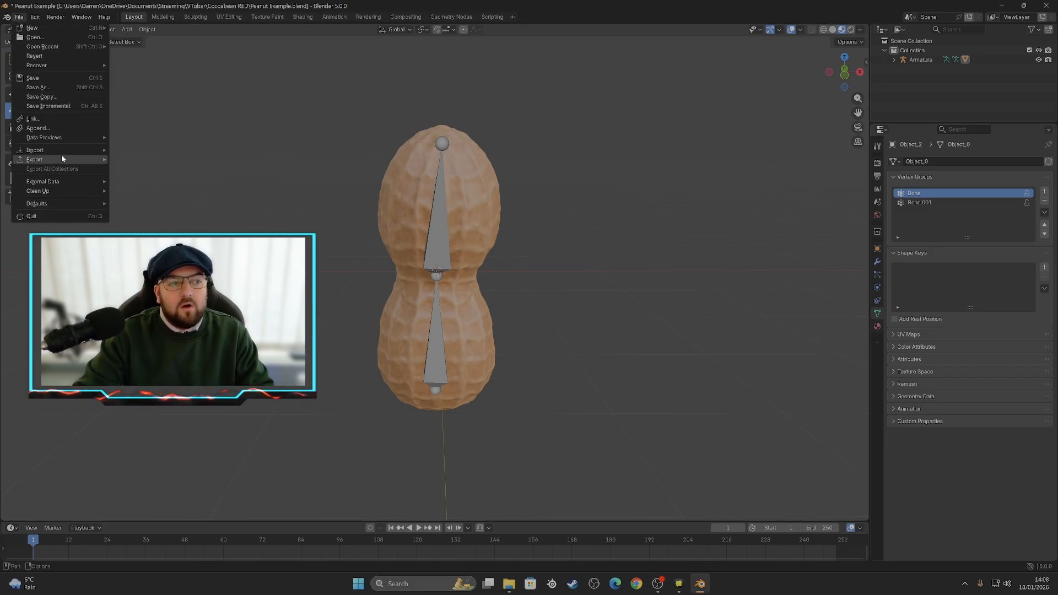
{"action": "mouse_move", "coordinate": [57, 161]}
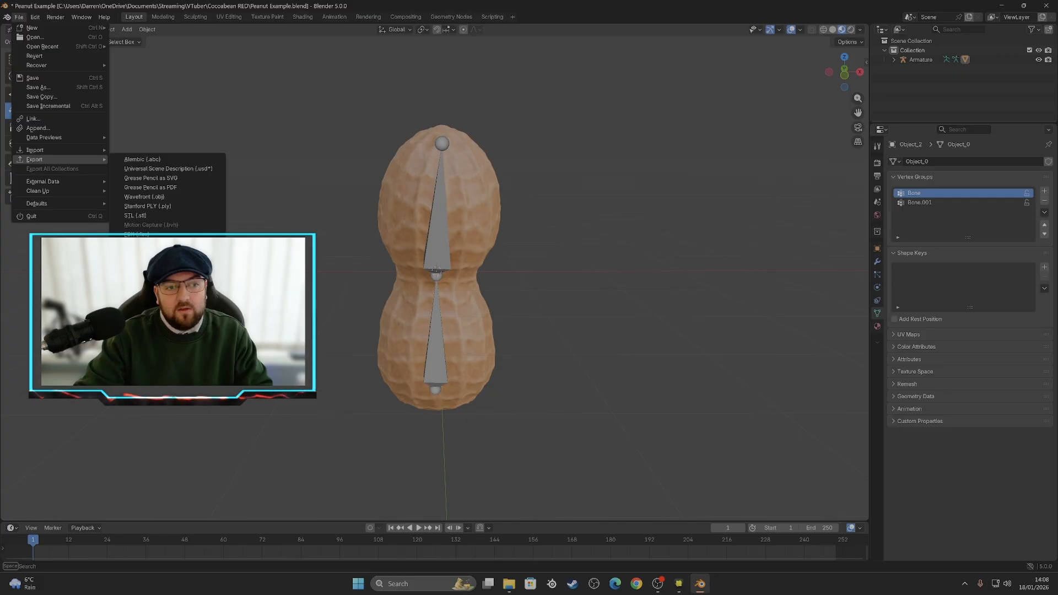
{"action": "left_click", "coordinate": [144, 244]}
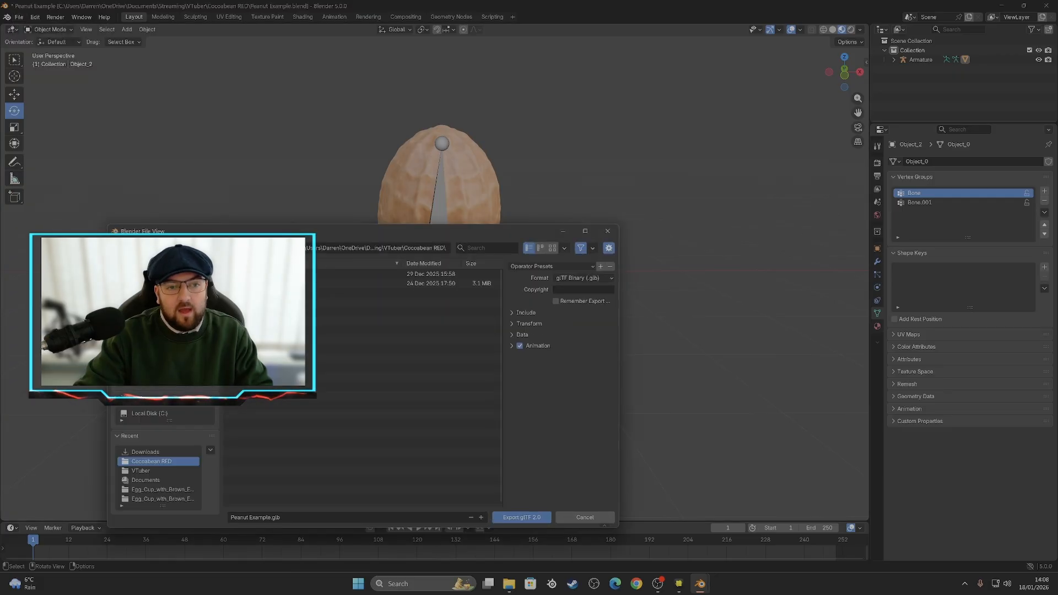
{"action": "left_click", "coordinate": [508, 518]}
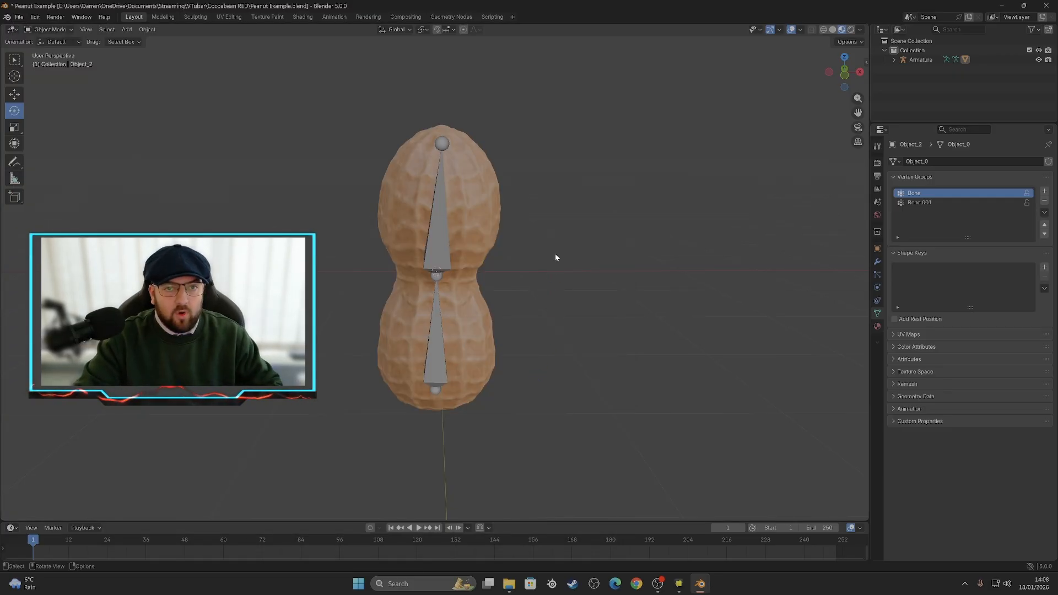
Switch to Lens Studio, place the preview beneath the Inspector, and enlarge the preview area
{"action": "left_click", "coordinate": [1002, 5]}
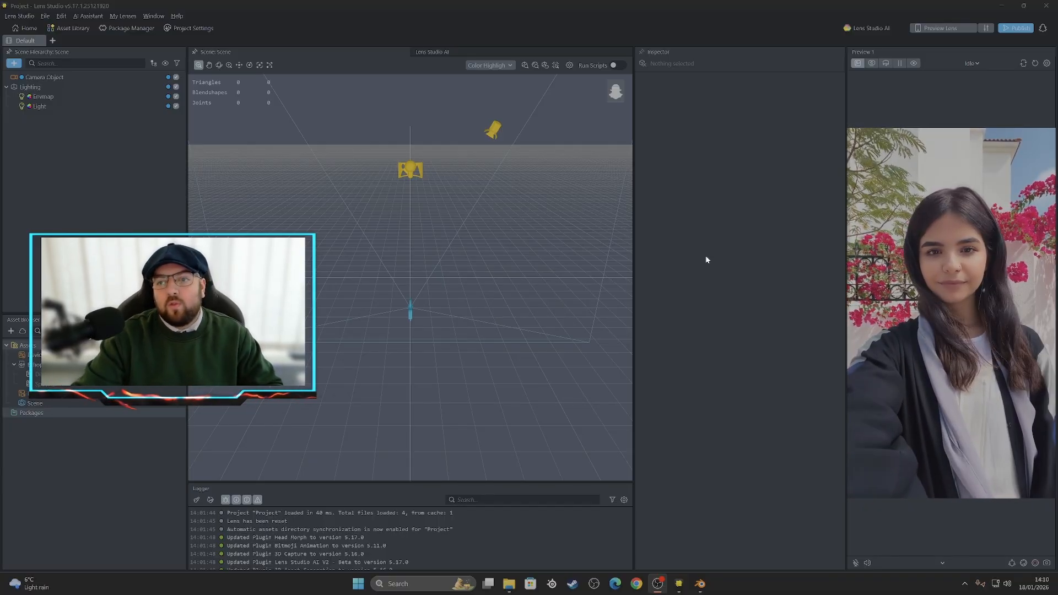
{"action": "left_click_drag", "start_coordinate": [862, 52], "coordinate": [846, 566]}
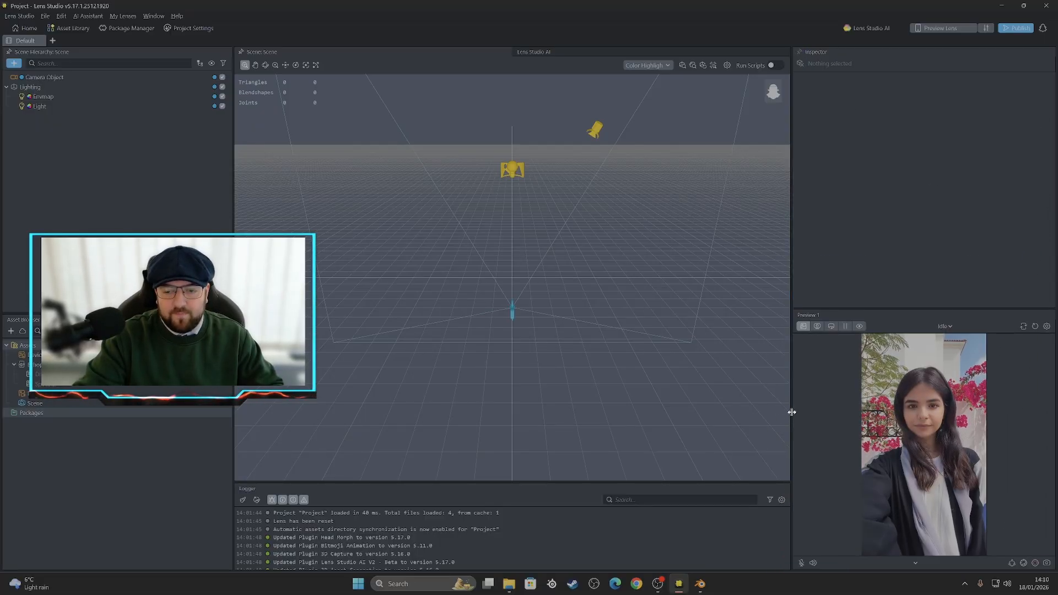
{"action": "left_click_drag", "start_coordinate": [791, 422], "coordinate": [625, 408]}
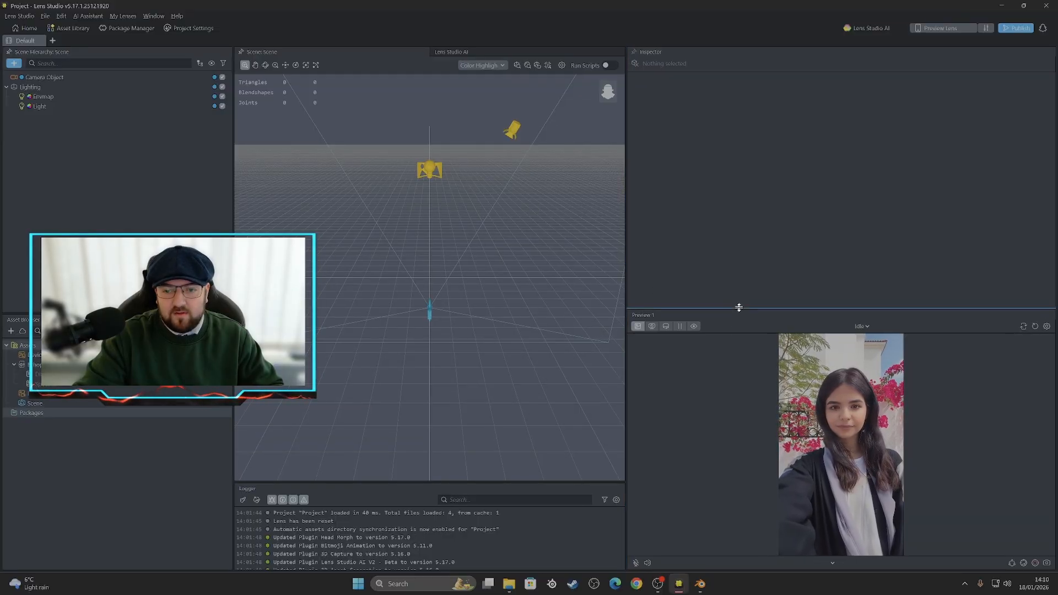
{"action": "left_click_drag", "start_coordinate": [739, 309], "coordinate": [732, 259]}
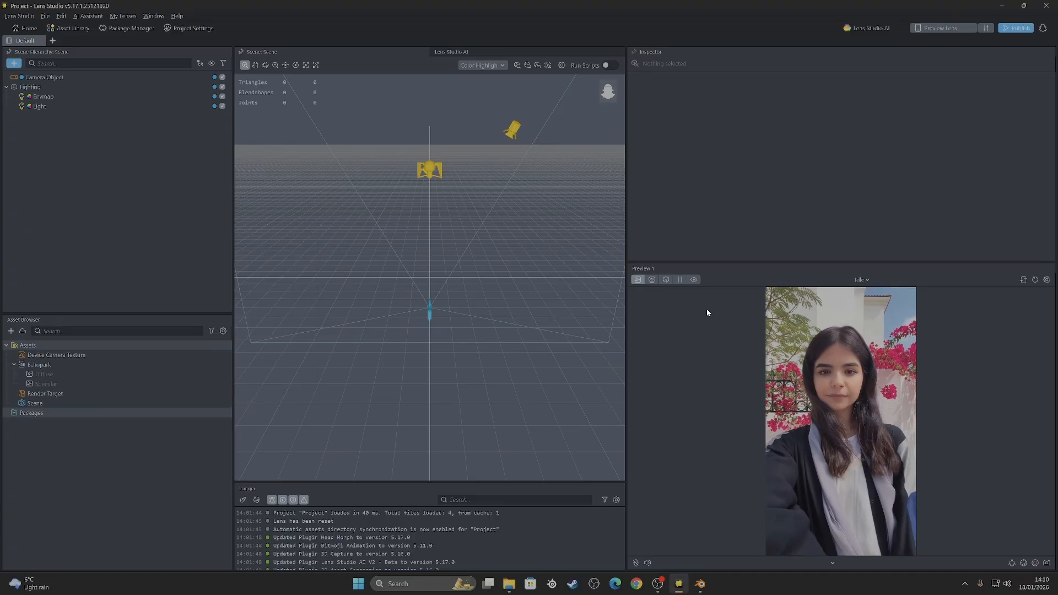
Switch the preview to the live webcam feed from OBSBOT Meet 2 StreamCamera
{"action": "left_click", "coordinate": [652, 280]}
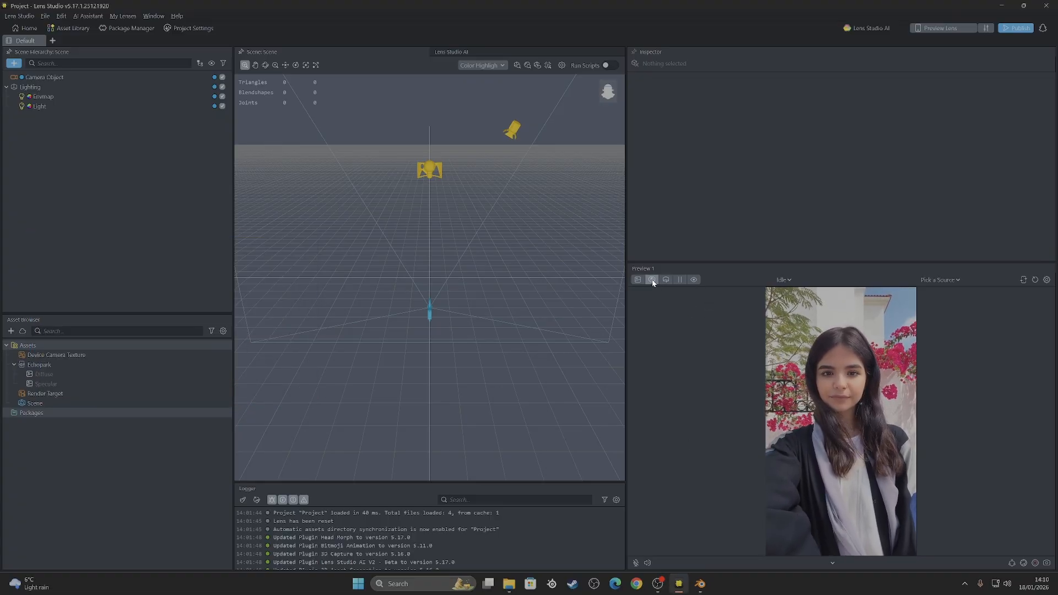
{"action": "left_click", "coordinate": [777, 282]}
{"action": "left_click", "coordinate": [941, 279]}
{"action": "left_click", "coordinate": [943, 278]}
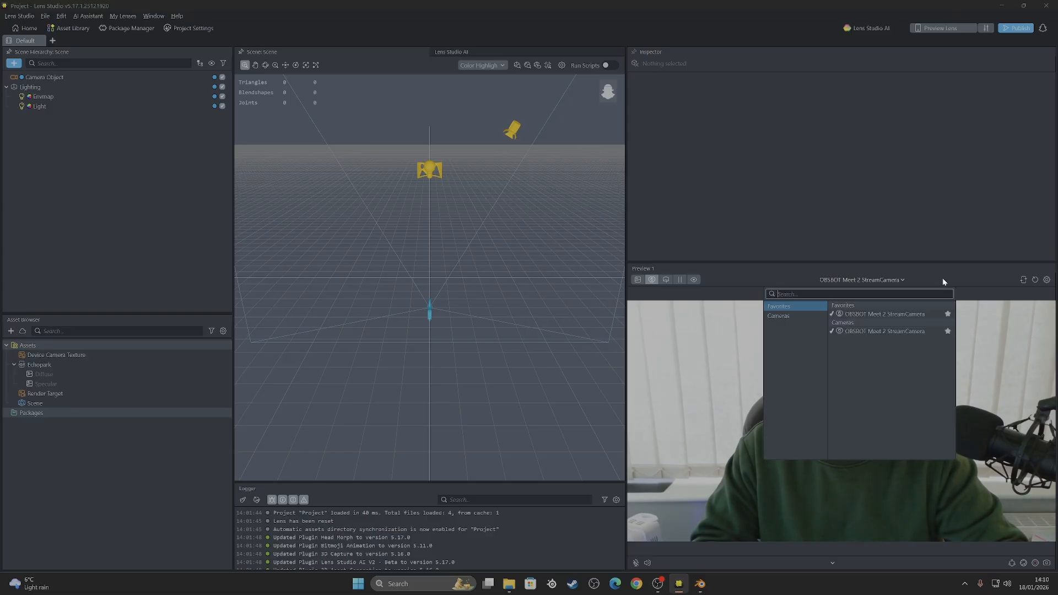
{"action": "left_click", "coordinate": [943, 278]}
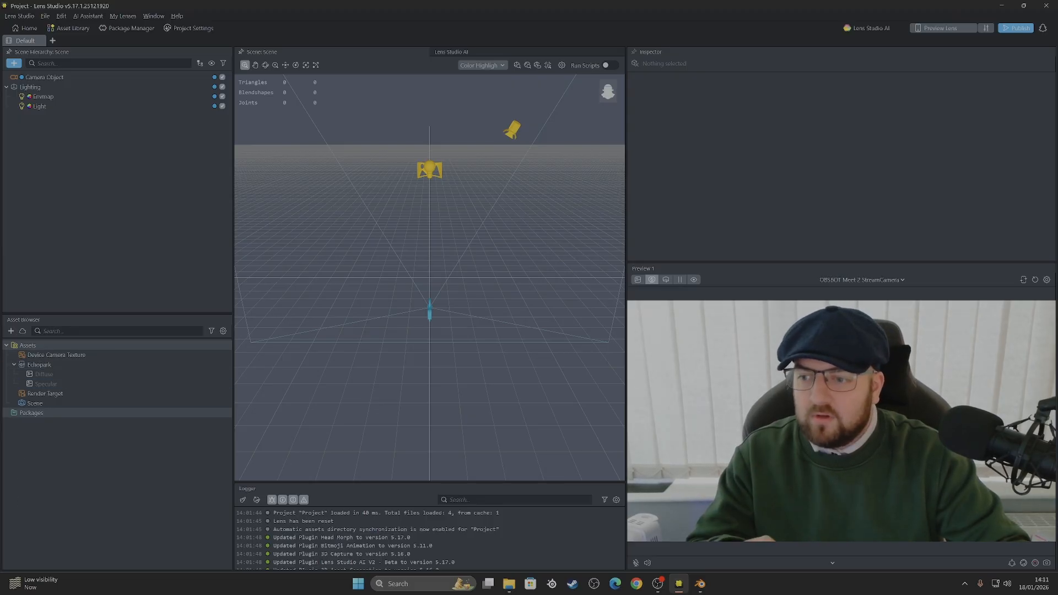
Import Peanut Example.glb from Documents > Streaming > VTuber > BurntPeanut with the default importer settings
{"action": "left_click", "coordinate": [11, 332]}
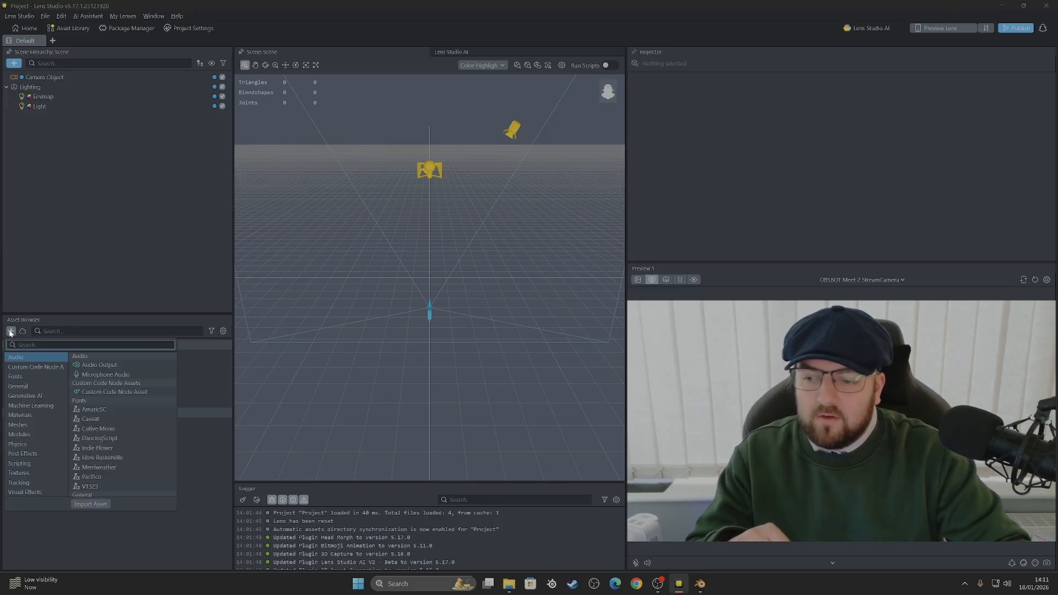
{"action": "left_click", "coordinate": [91, 504]}
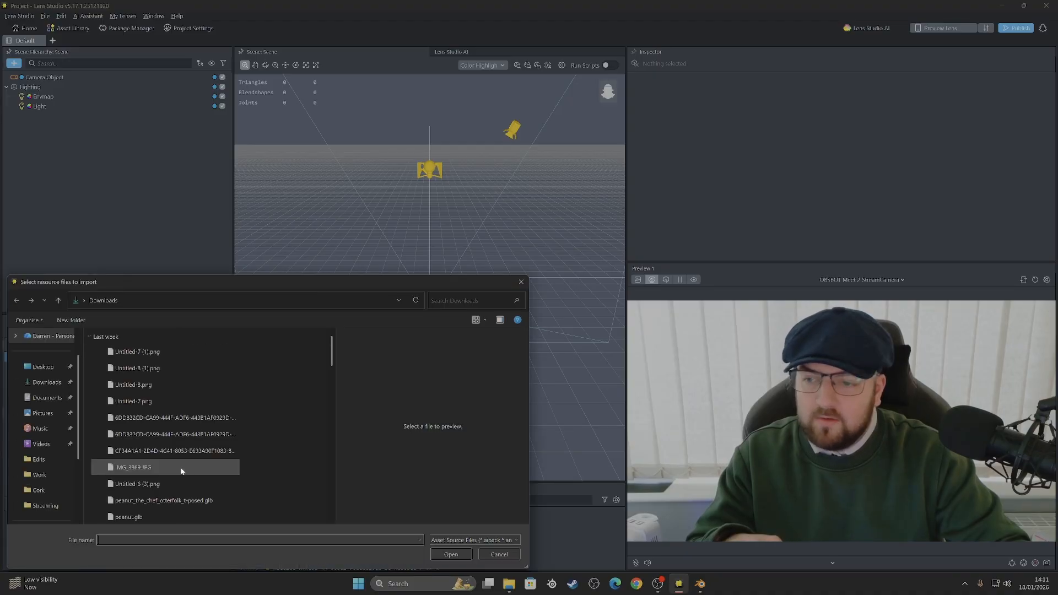
{"action": "left_click", "coordinate": [47, 397]}
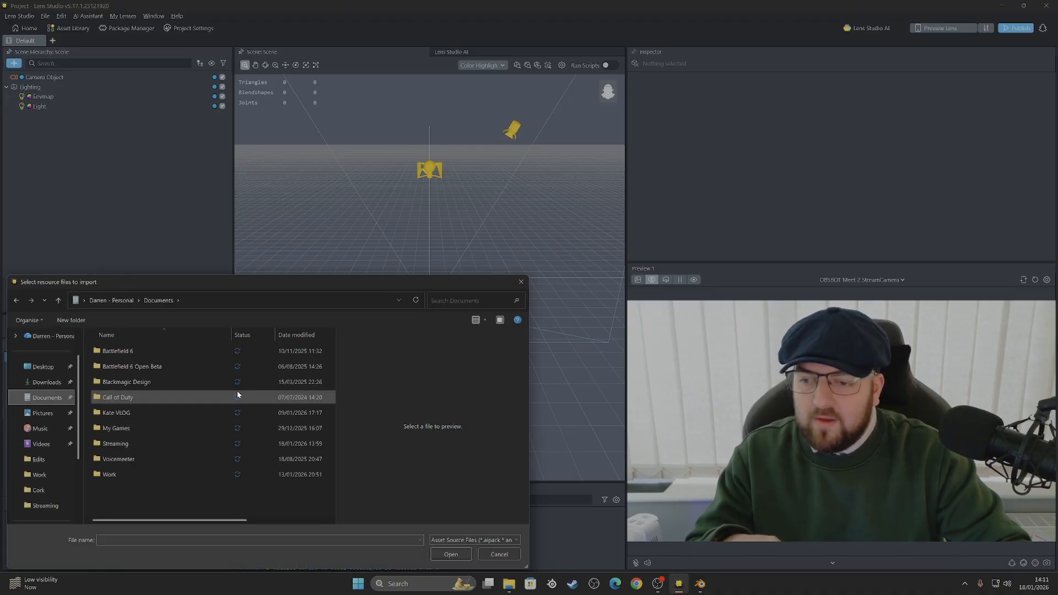
{"action": "double_click", "coordinate": [139, 440]}
{"action": "double_click", "coordinate": [117, 353]}
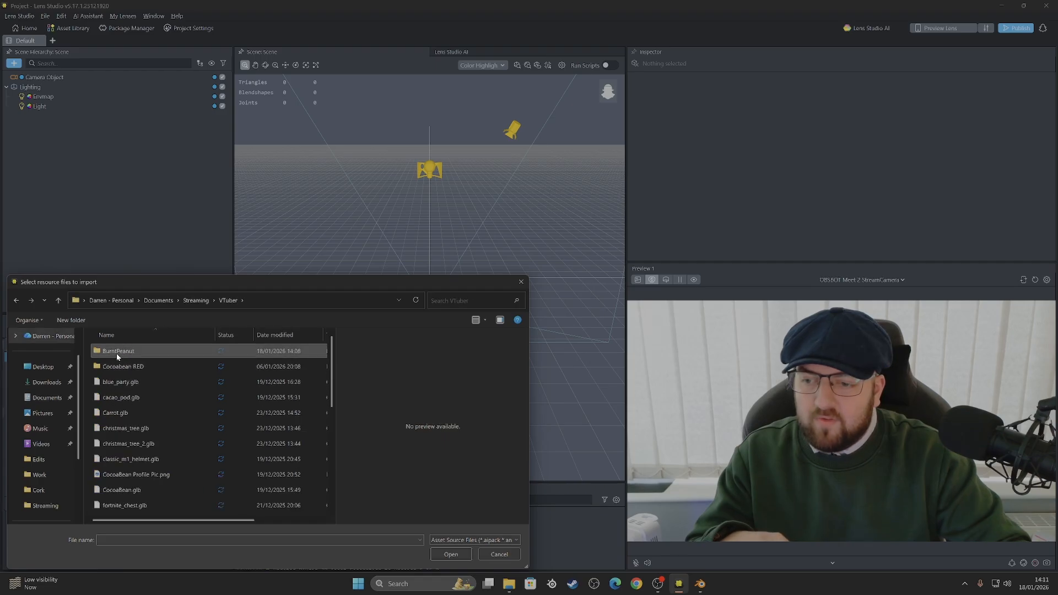
{"action": "left_click", "coordinate": [154, 353]}
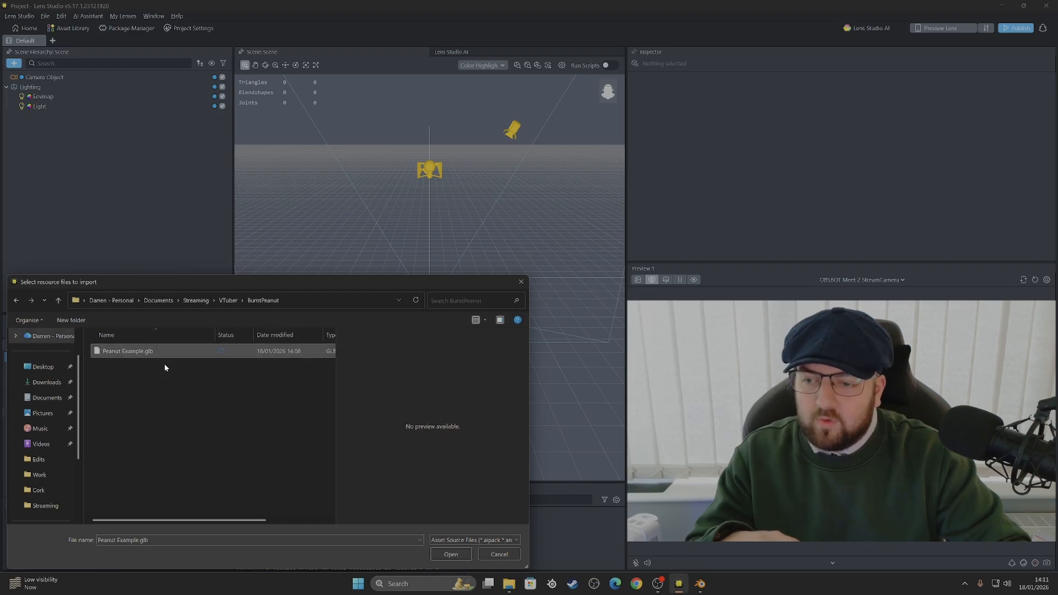
{"action": "left_click", "coordinate": [448, 555]}
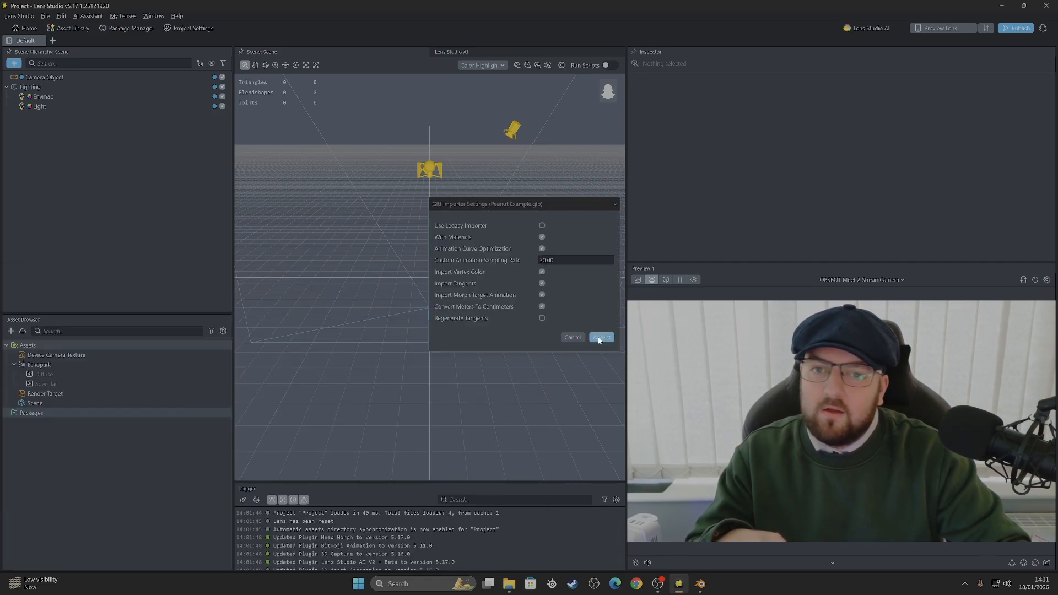
{"action": "left_click", "coordinate": [600, 338]}
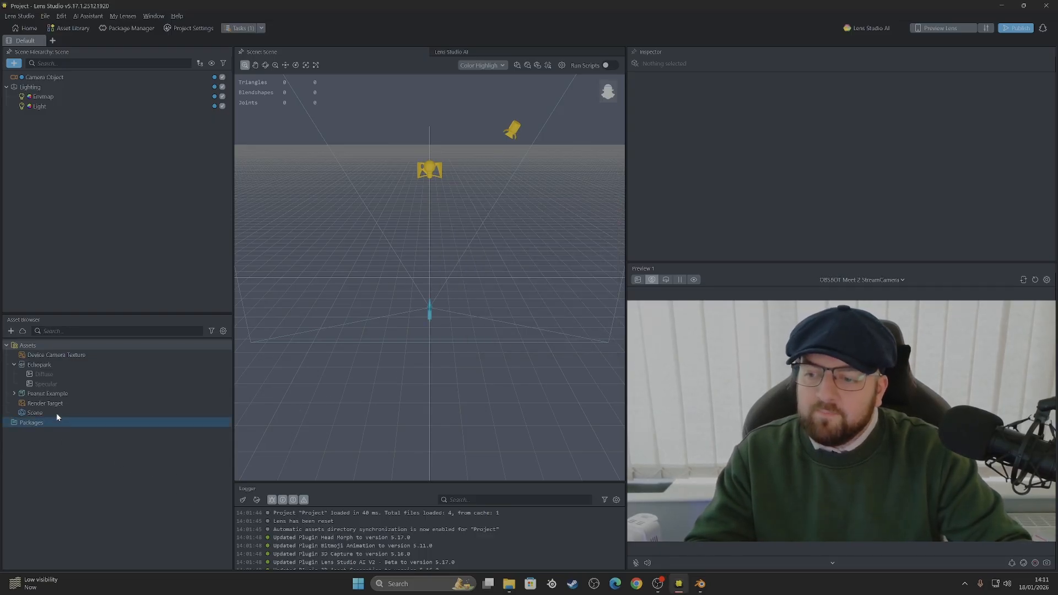
Expand the imported Peanut Example asset and add its Peanut Example prefab to the scene hierarchy
{"action": "left_click", "coordinate": [21, 396]}
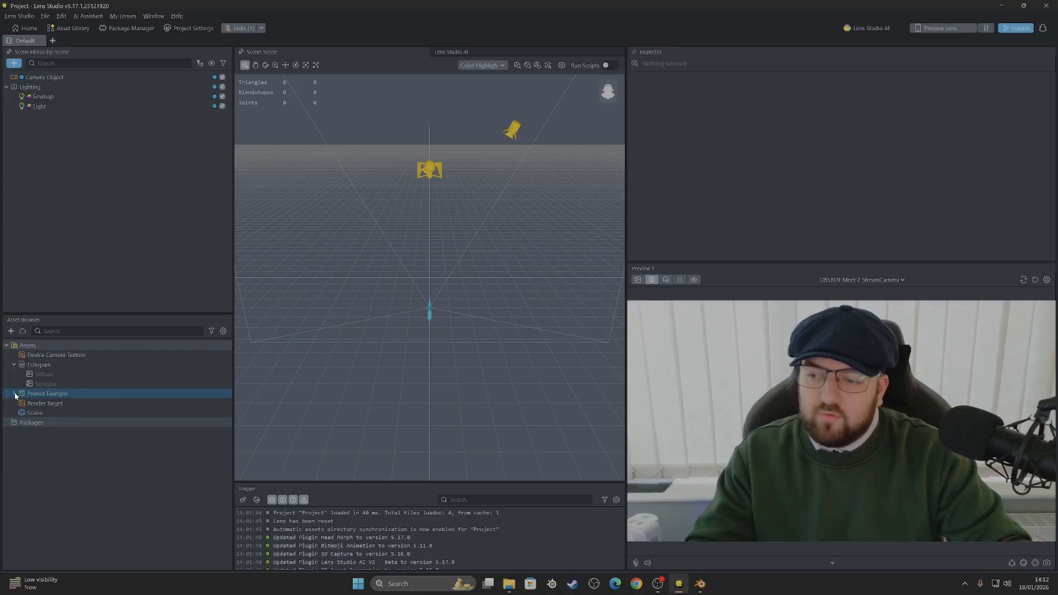
{"action": "left_click", "coordinate": [14, 394]}
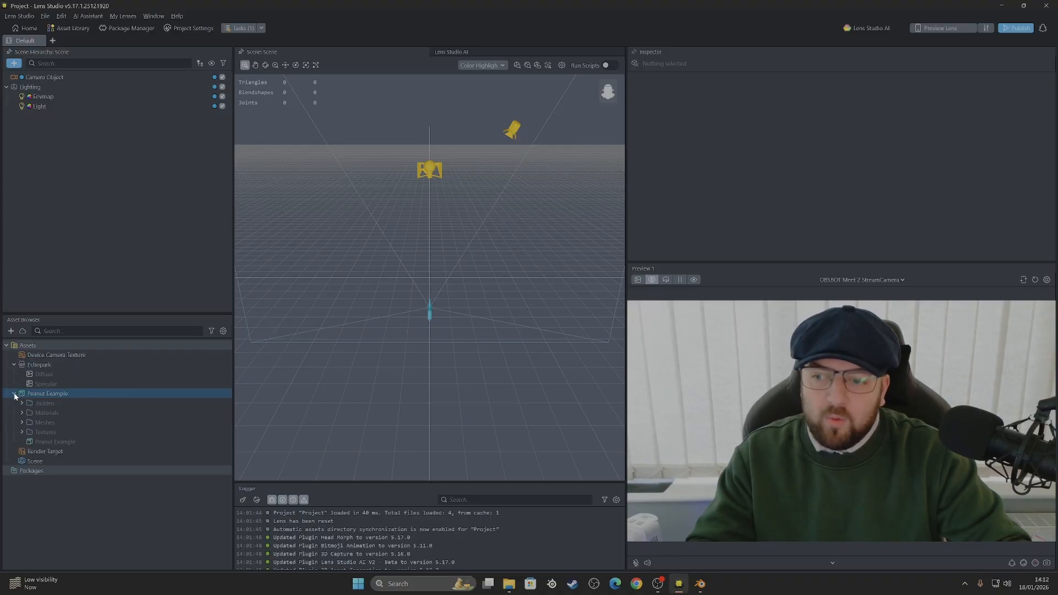
{"action": "left_click", "coordinate": [39, 412]}
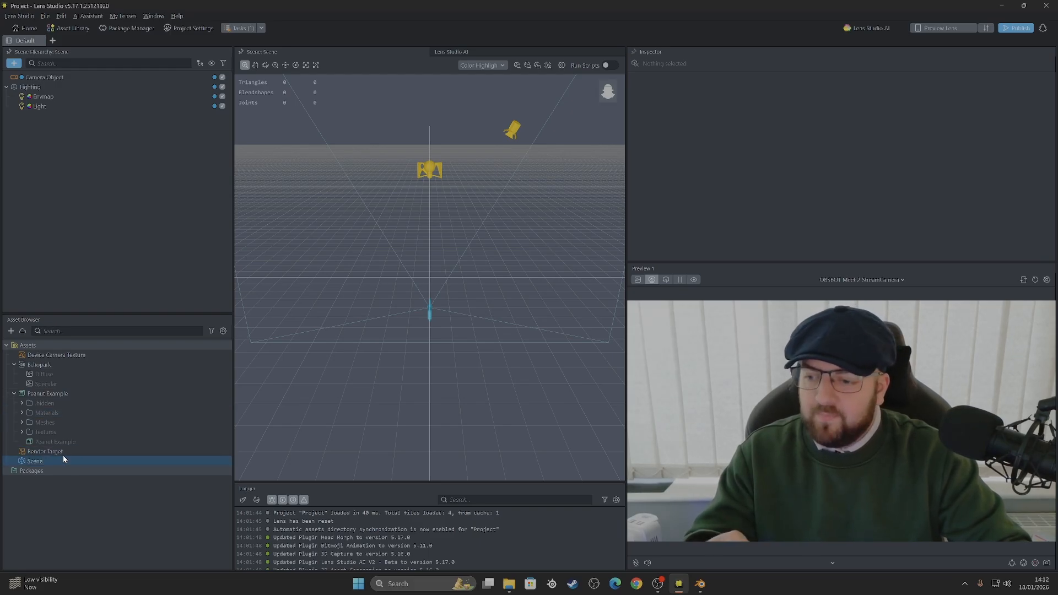
{"action": "left_click_drag", "start_coordinate": [48, 442], "coordinate": [83, 149]}
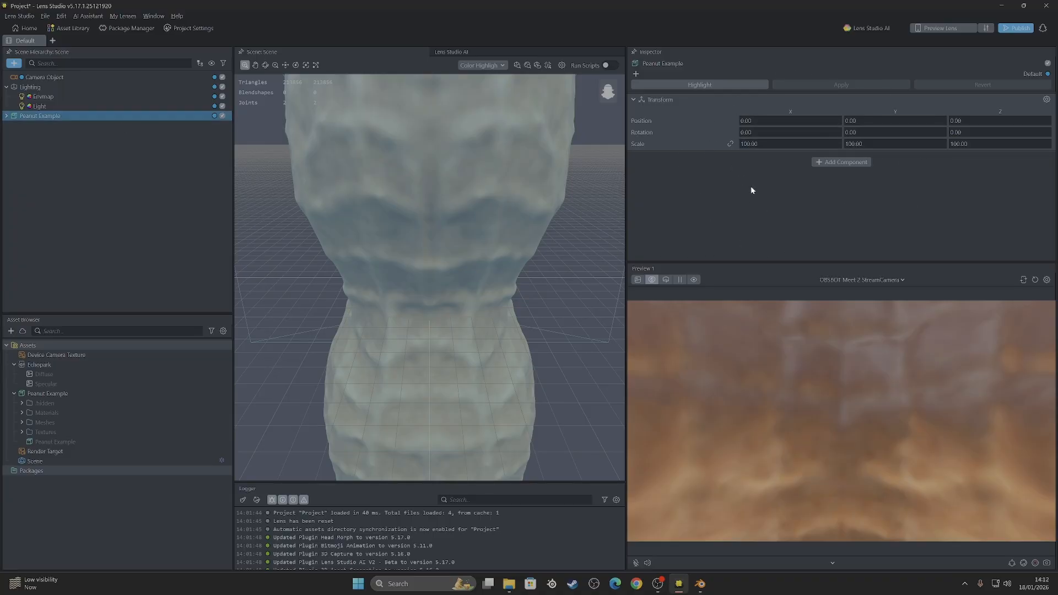
Link the scale axes of the Peanut Example object, set its uniform scale to 5, and deselect it
{"action": "left_click", "coordinate": [731, 145]}
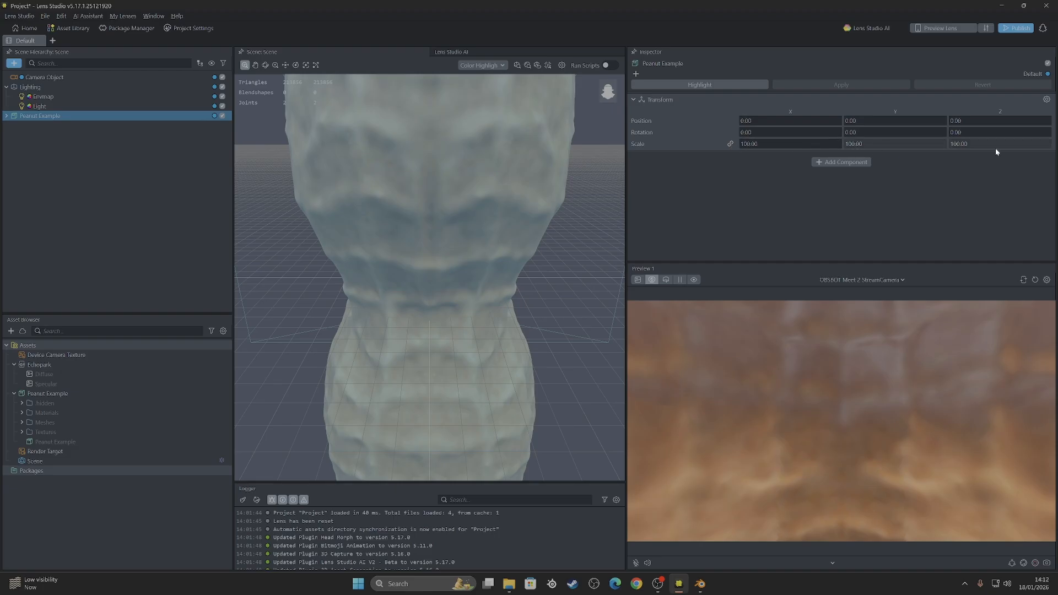
{"action": "left_click", "coordinate": [782, 144]}
{"action": "key", "text": "ctrl+a"}
{"action": "type", "text": "1"}
{"action": "key", "text": "Return"}
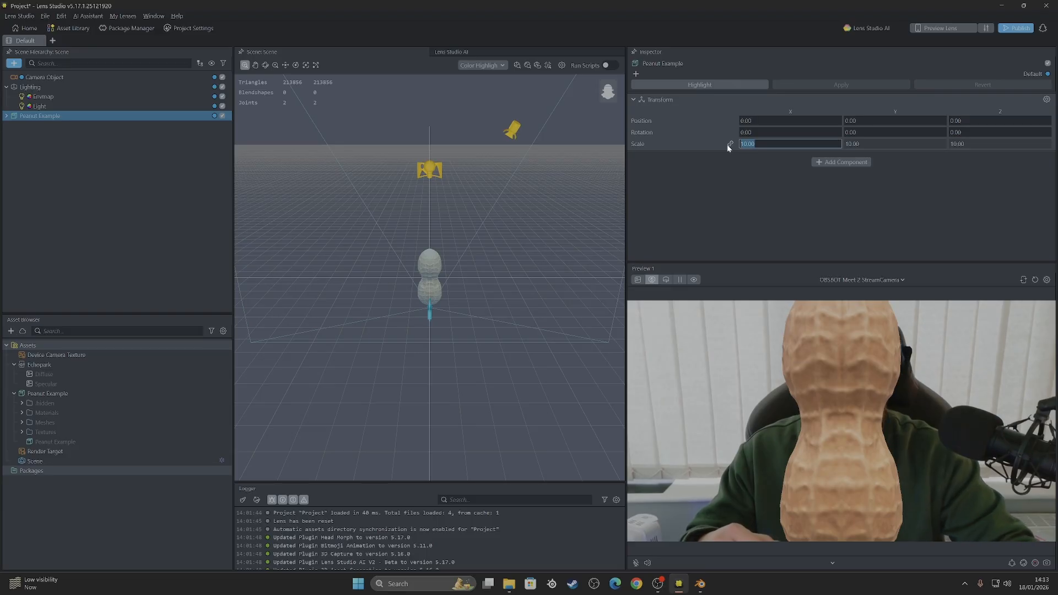
{"action": "type", "text": "5"}
{"action": "key", "text": "Return"}
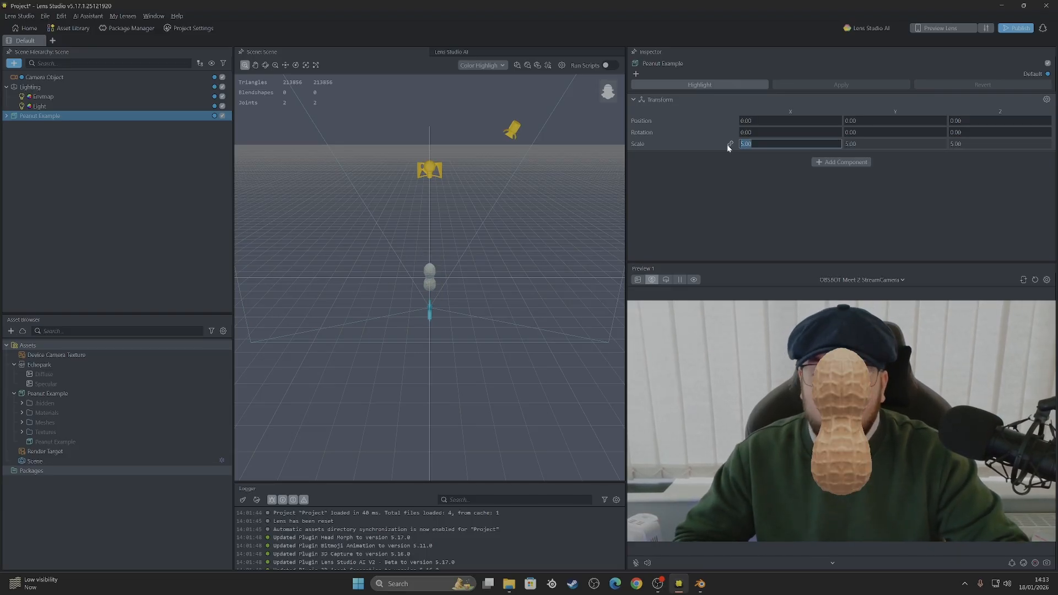
{"action": "left_click", "coordinate": [712, 234]}
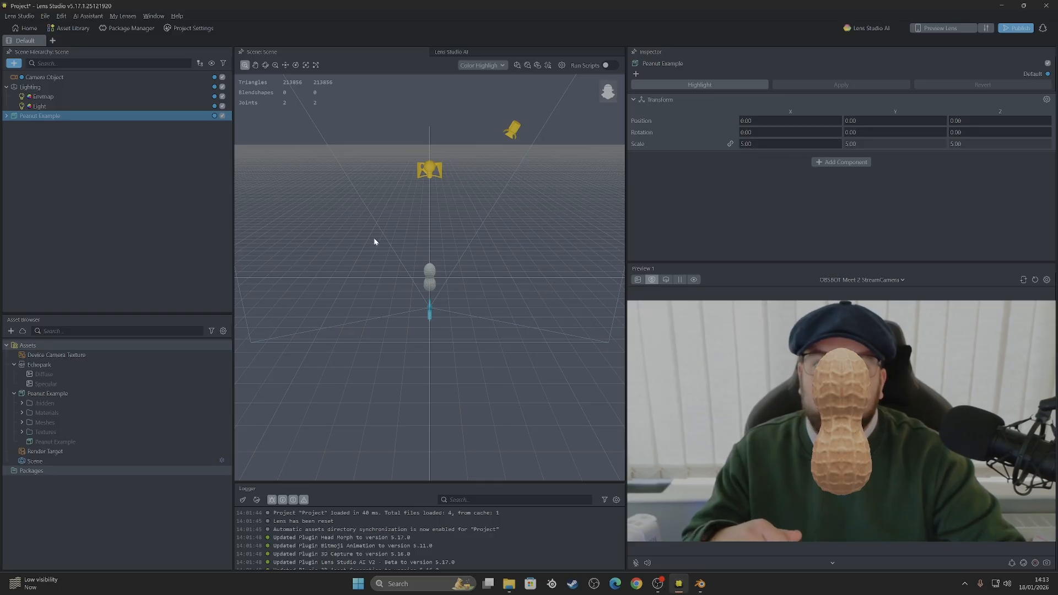
{"action": "left_click", "coordinate": [50, 149]}
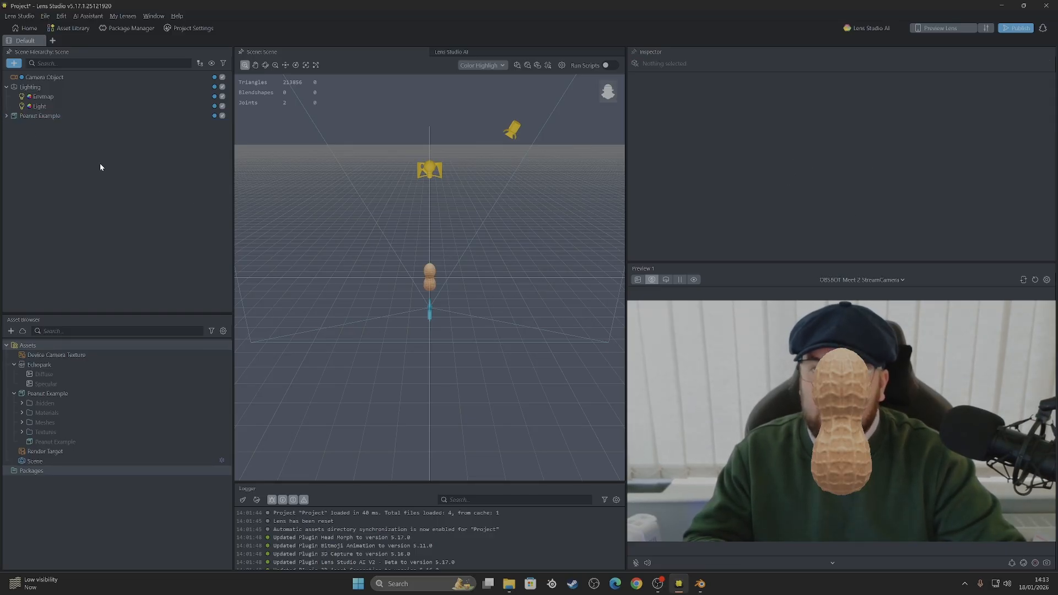
Create a new JavaScript file asset named Head
{"action": "left_click", "coordinate": [11, 331]}
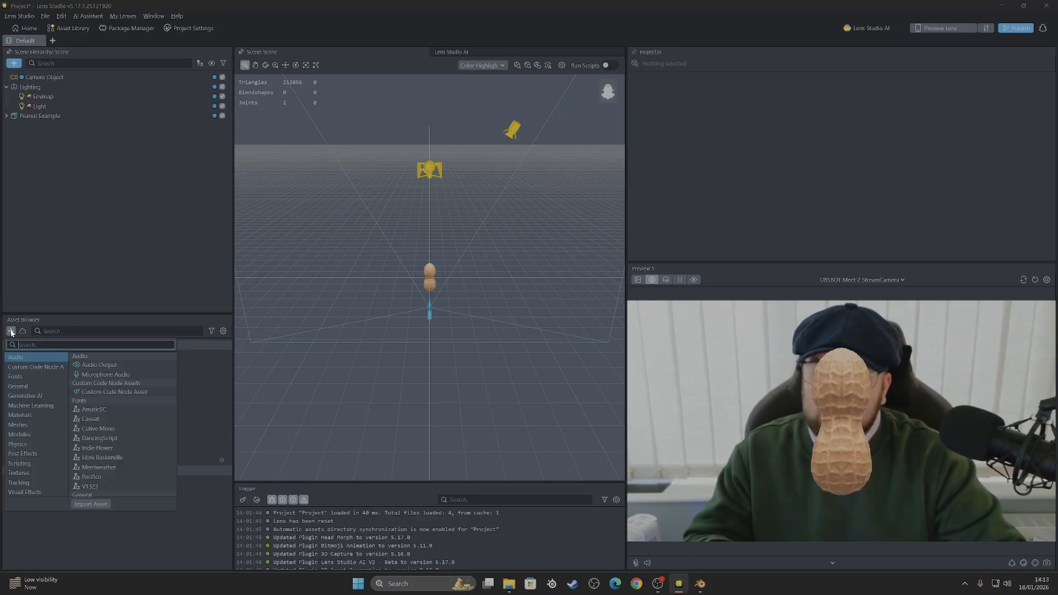
{"action": "left_click", "coordinate": [31, 467]}
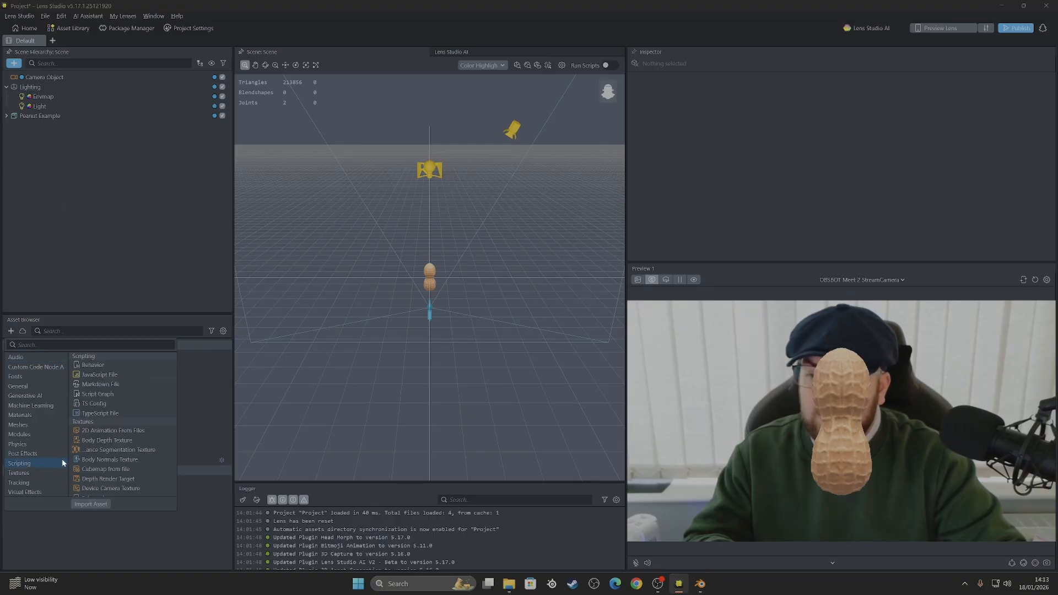
{"action": "left_click", "coordinate": [118, 375]}
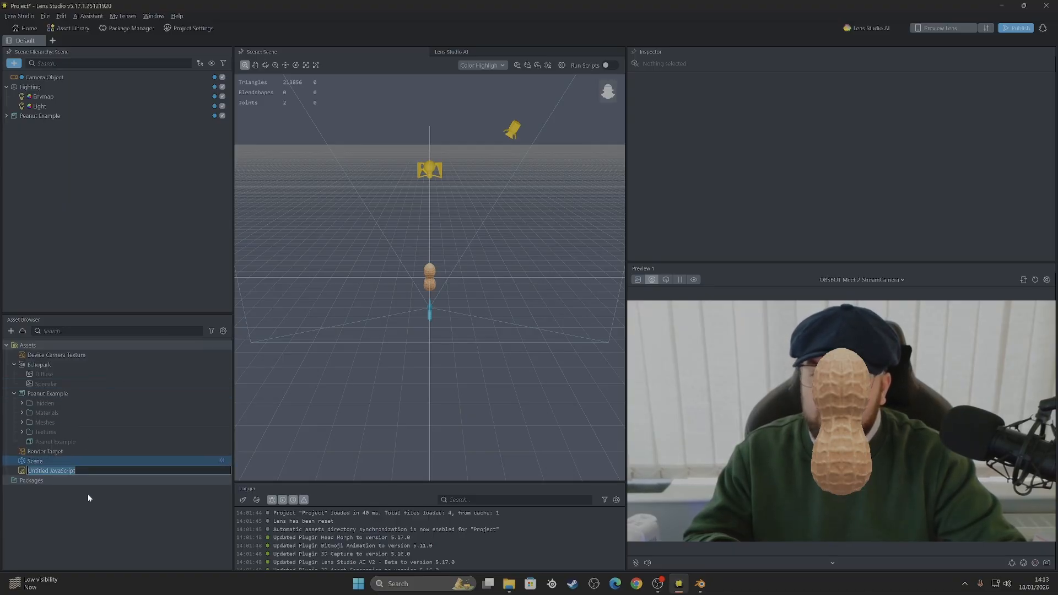
{"action": "type", "text": "Head"}
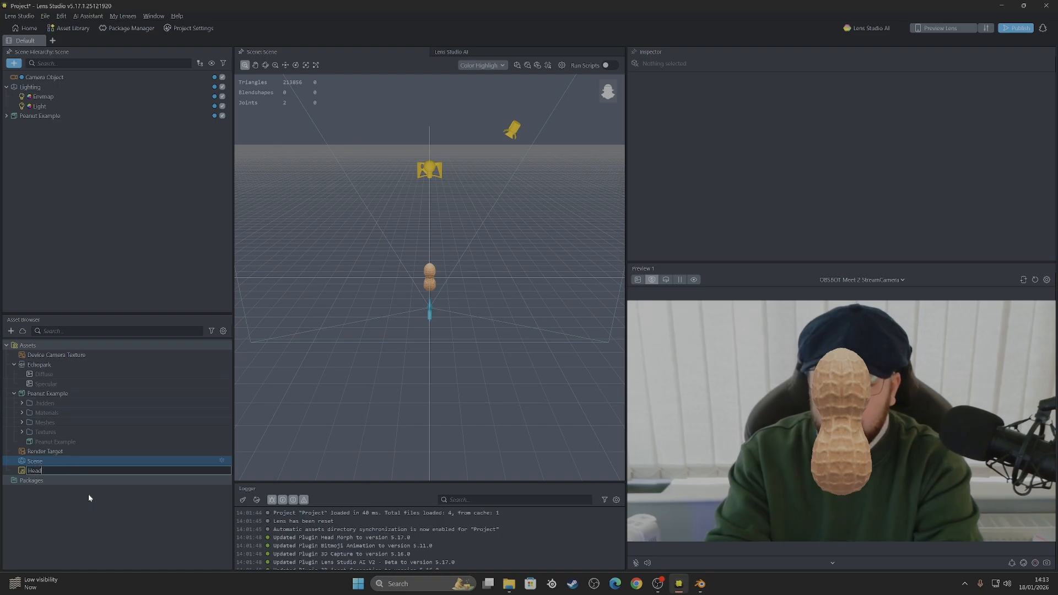
{"action": "key", "text": "Return"}
Duplicate the Head script asset, rename the copy Body, and deselect it
{"action": "left_click", "coordinate": [34, 394]}
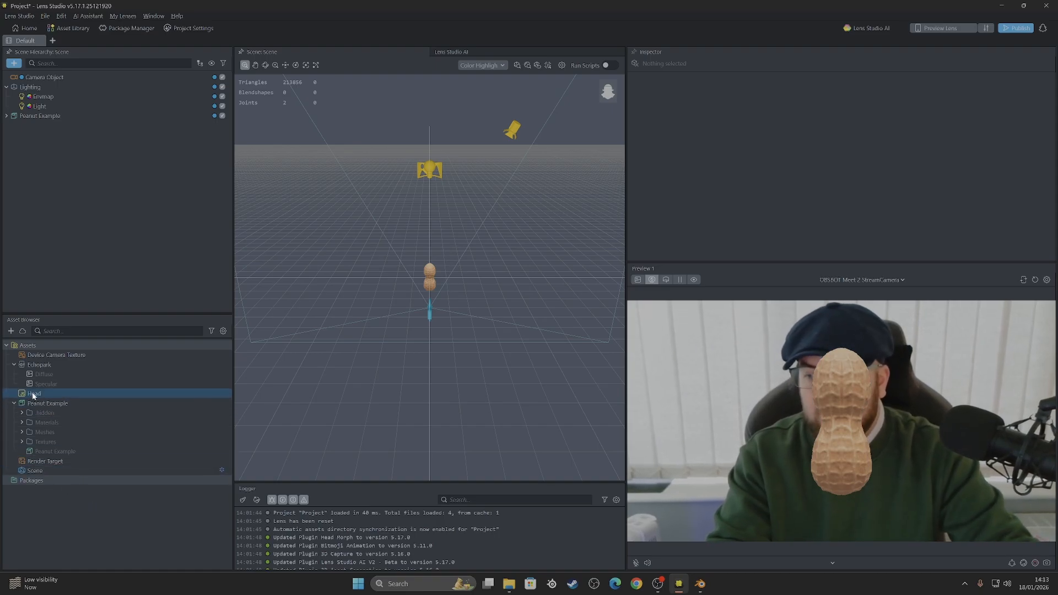
{"action": "right_click", "coordinate": [33, 393]}
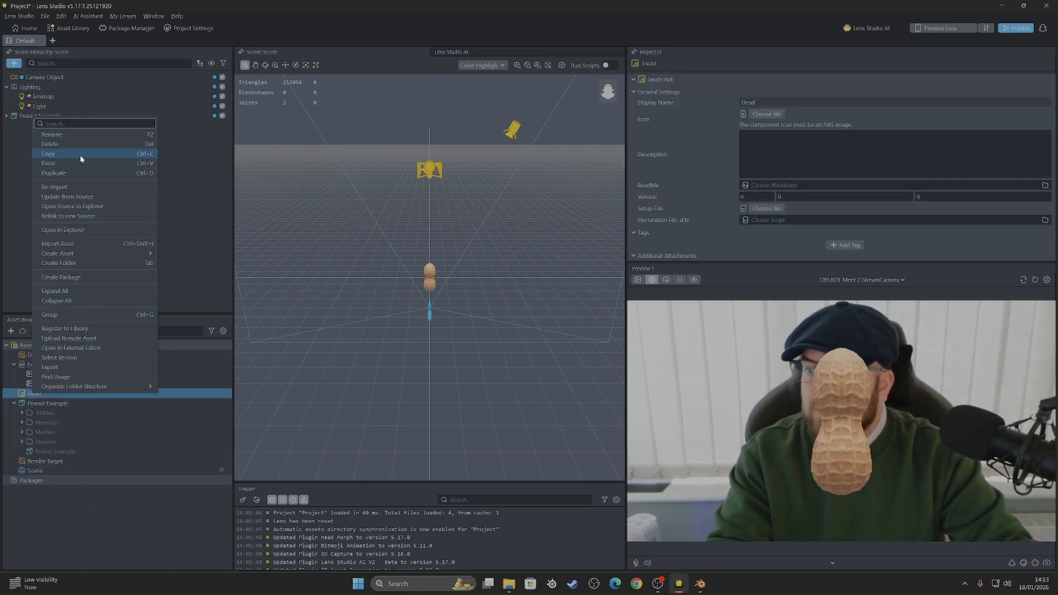
{"action": "left_click", "coordinate": [69, 174]}
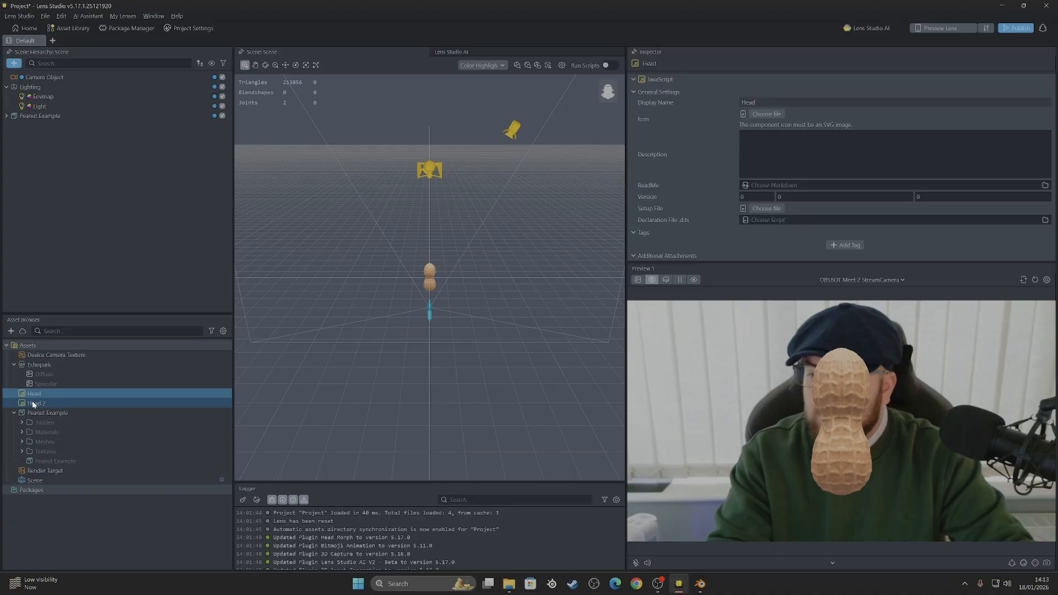
{"action": "left_click", "coordinate": [34, 403]}
{"action": "right_click", "coordinate": [41, 408]}
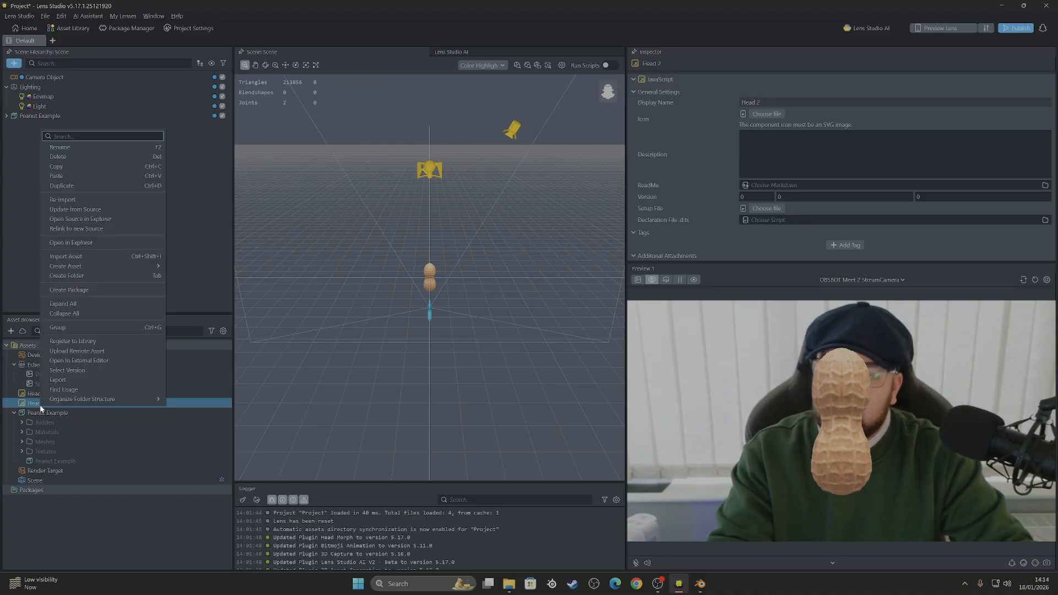
{"action": "left_click", "coordinate": [73, 146]}
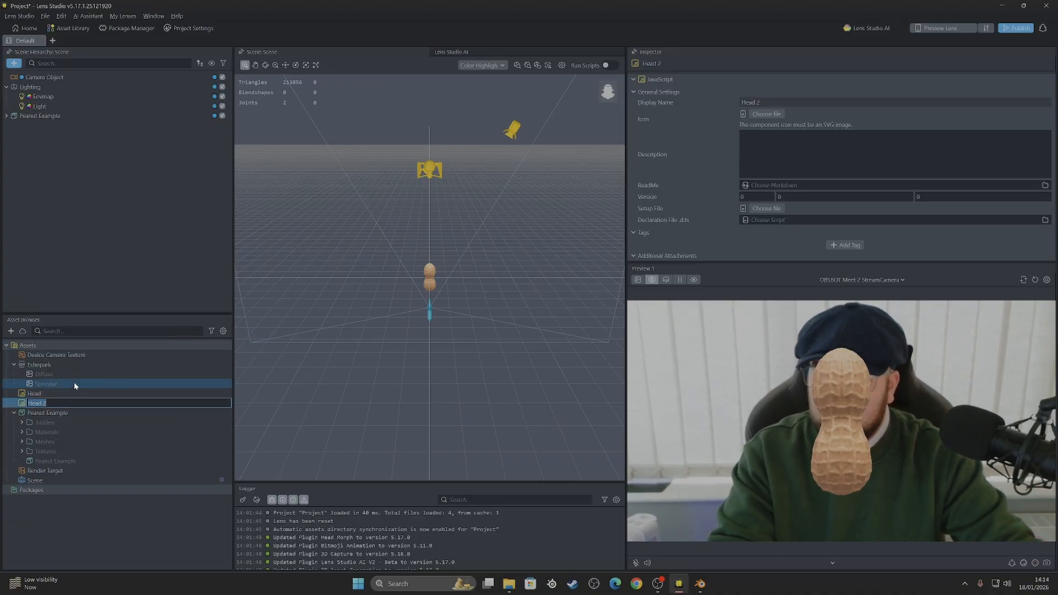
{"action": "type", "text": "Body"}
{"action": "key", "text": "Return"}
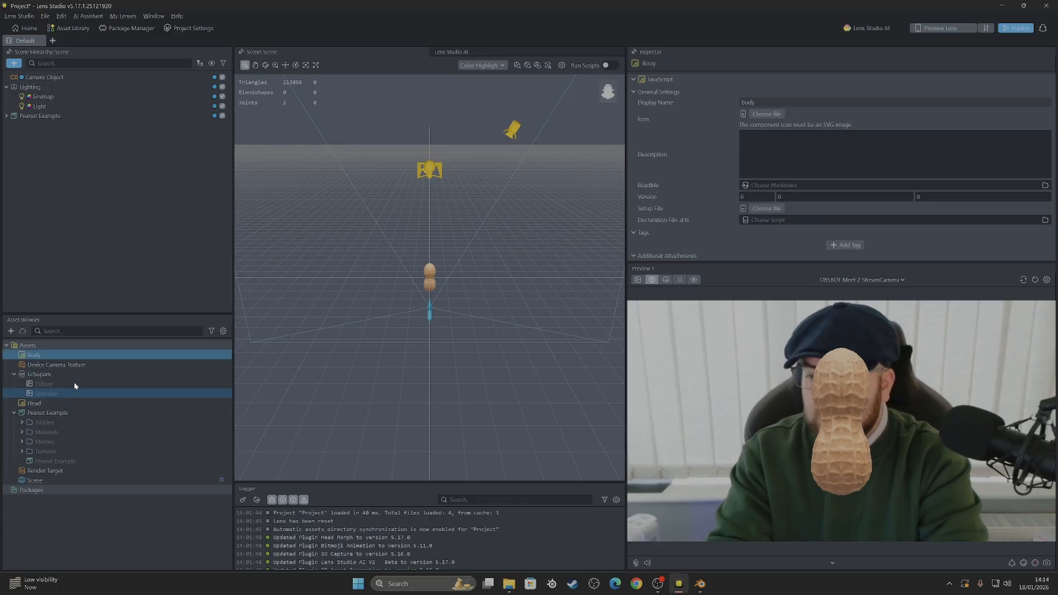
{"action": "left_click", "coordinate": [55, 521]}
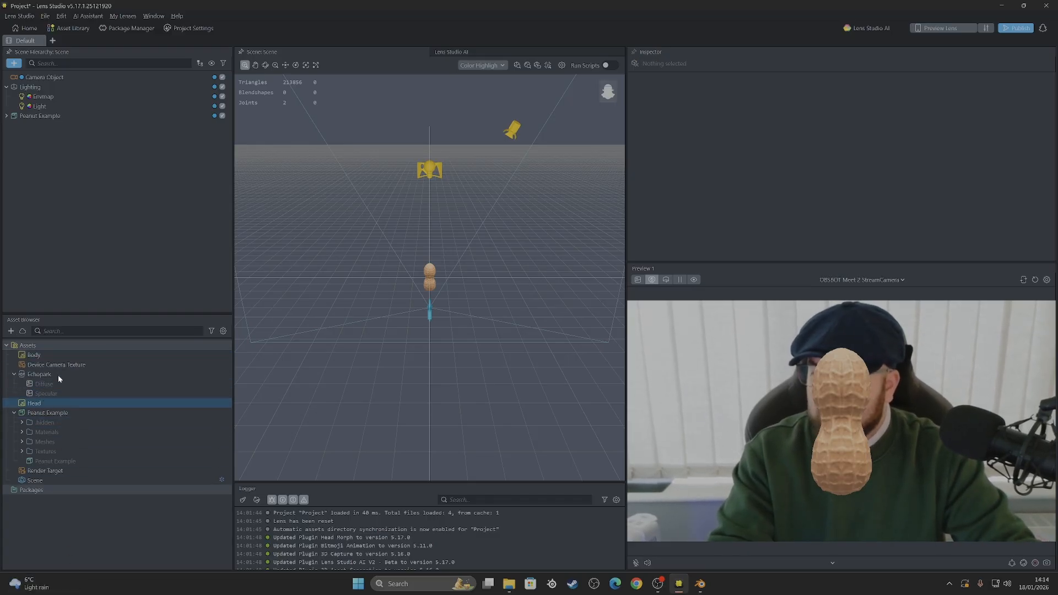
Open the Head script for editing and paste in the entire code copied from Head Script.txt in Notepad
{"action": "left_click", "coordinate": [34, 404]}
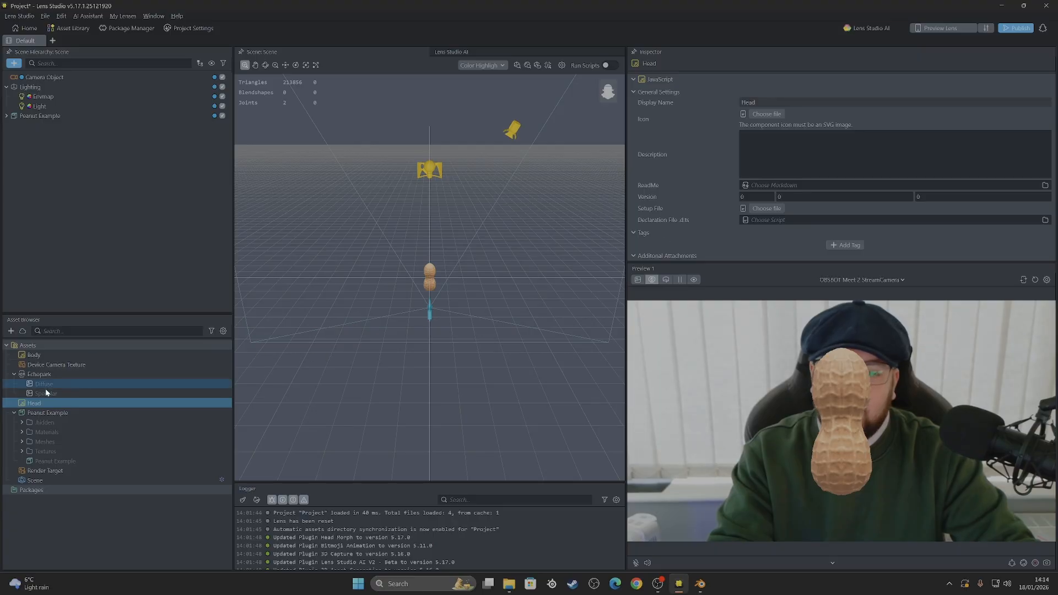
{"action": "double_click", "coordinate": [34, 403]}
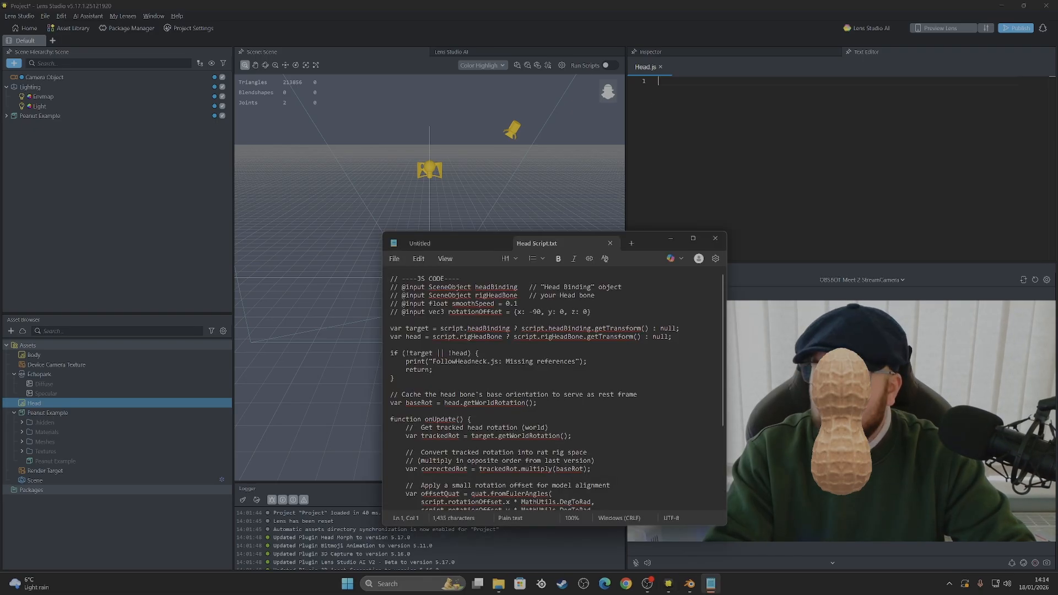
{"action": "scroll", "coordinate": [552, 386], "scroll_direction": "down", "scroll_amount": 5}
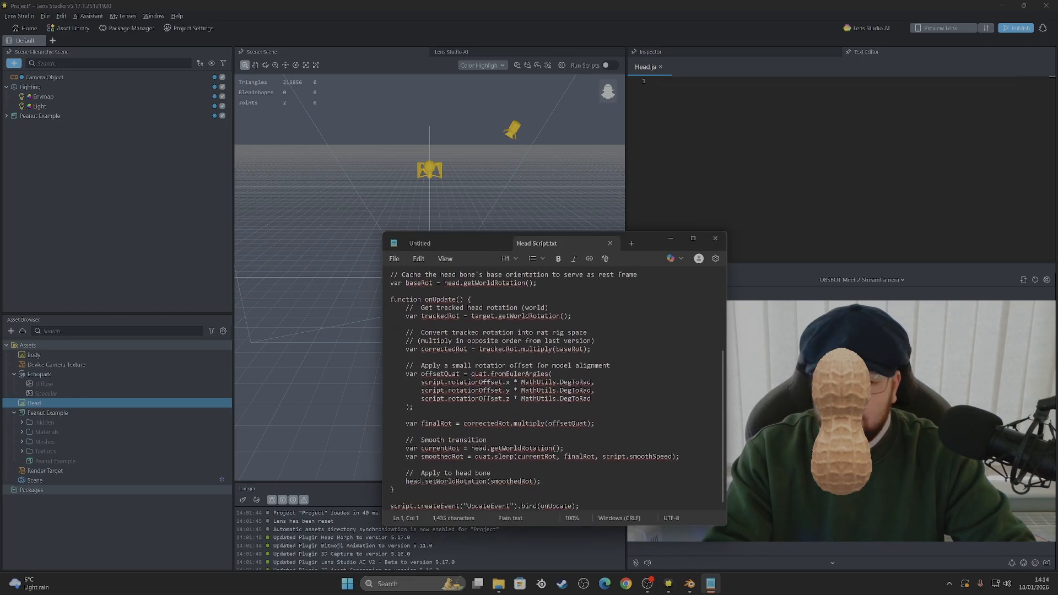
{"action": "left_click_drag", "start_coordinate": [390, 282], "coordinate": [580, 505]}
{"action": "key", "text": "ctrl+a"}
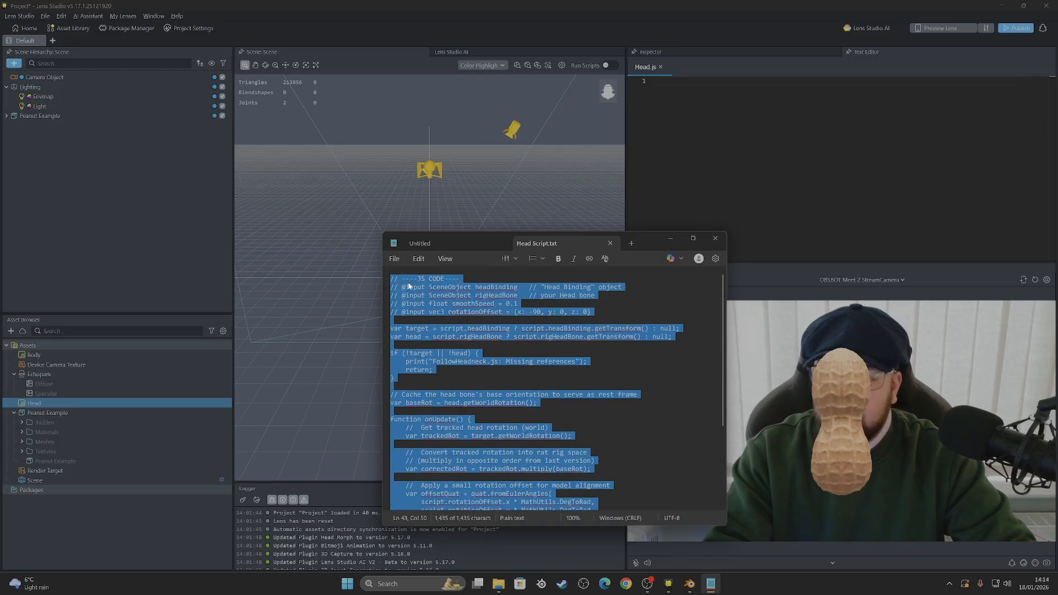
{"action": "right_click", "coordinate": [452, 310]}
{"action": "key", "text": "Escape"}
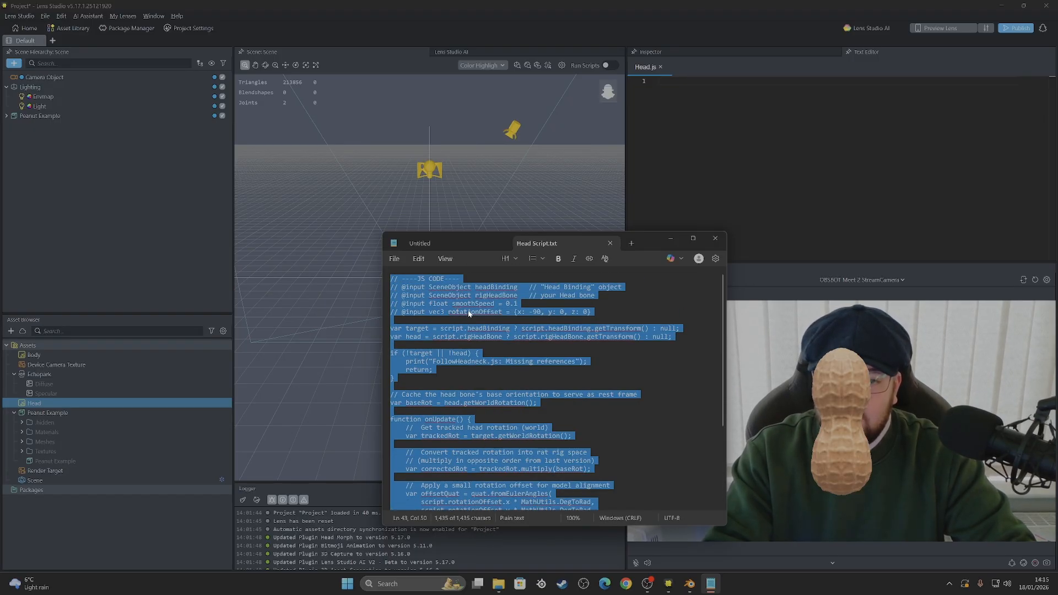
{"action": "right_click", "coordinate": [452, 288]}
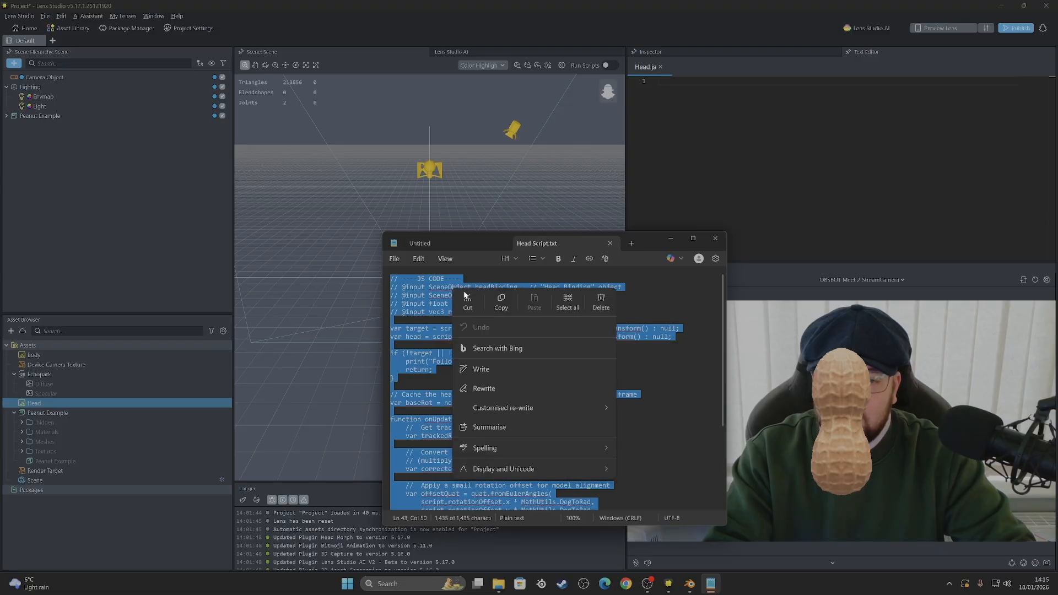
{"action": "left_click", "coordinate": [504, 301]}
{"action": "left_click", "coordinate": [659, 86]}
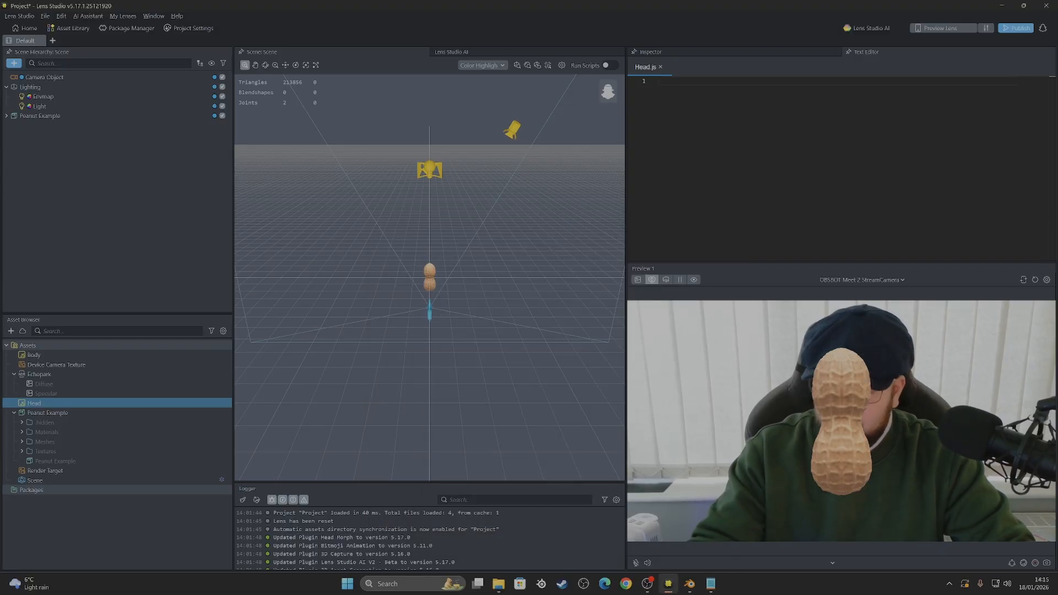
{"action": "key", "text": "ctrl+v"}
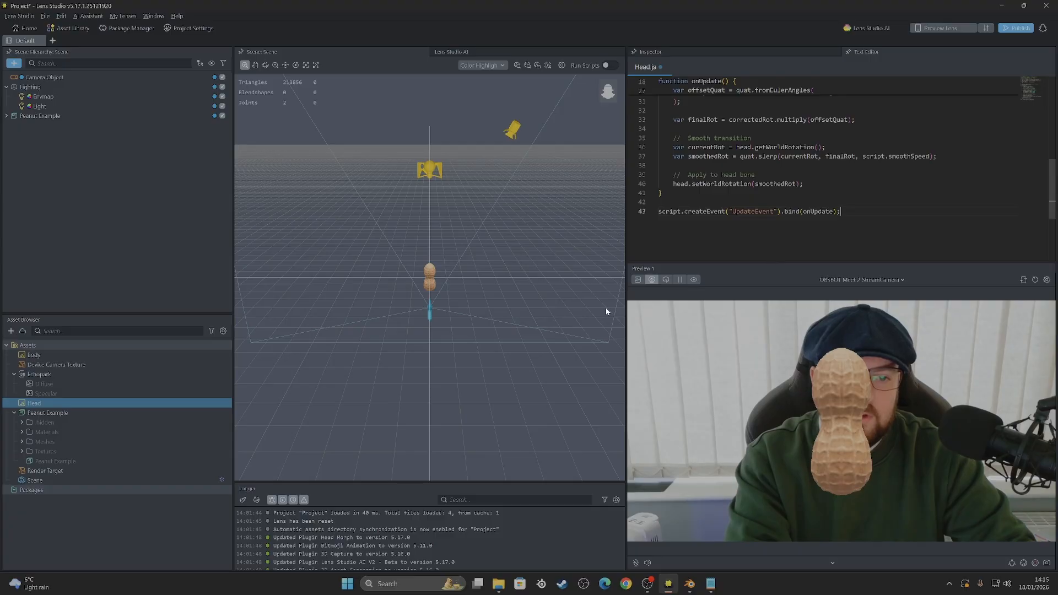
Open the Body script for editing and paste in the entire code copied from Body Script.txt in Notepad
{"action": "double_click", "coordinate": [36, 355]}
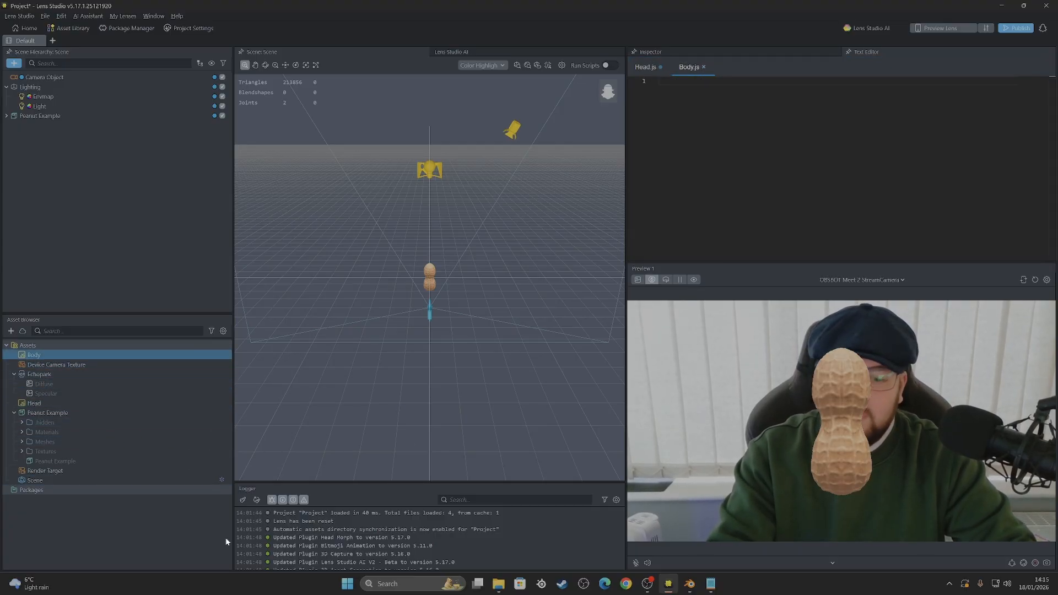
{"action": "left_click", "coordinate": [711, 583]}
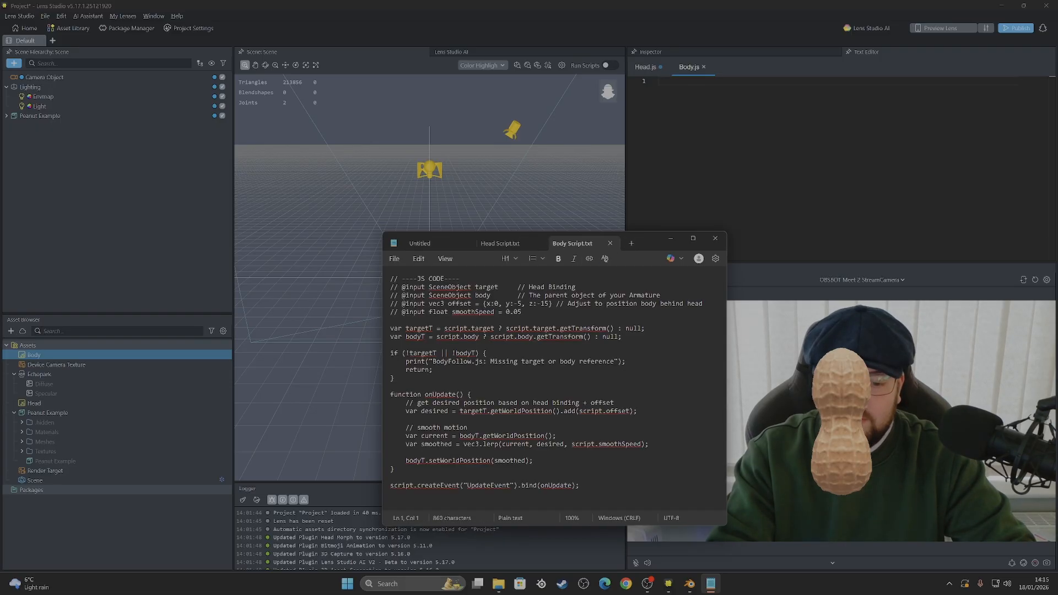
{"action": "key", "text": "ctrl+a"}
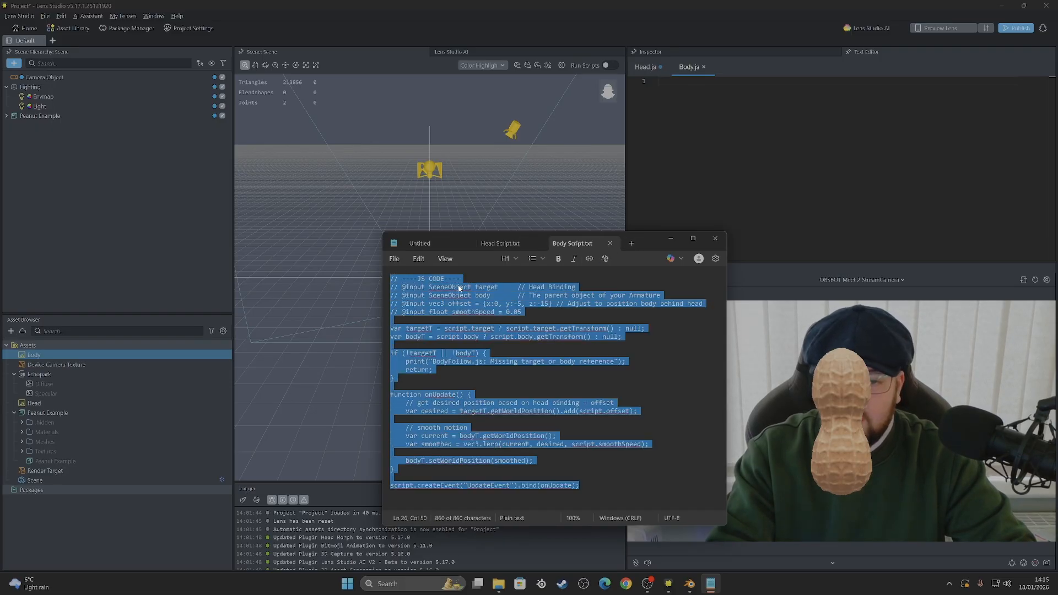
{"action": "right_click", "coordinate": [507, 318]}
{"action": "left_click", "coordinate": [550, 336]}
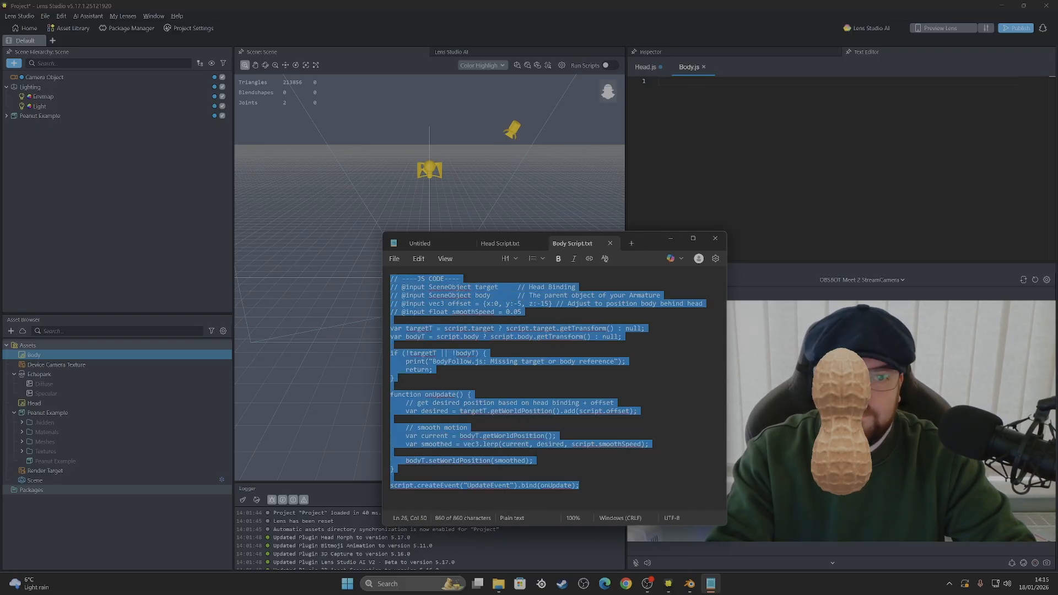
{"action": "left_click", "coordinate": [683, 89]}
{"action": "key", "text": "ctrl+v"}
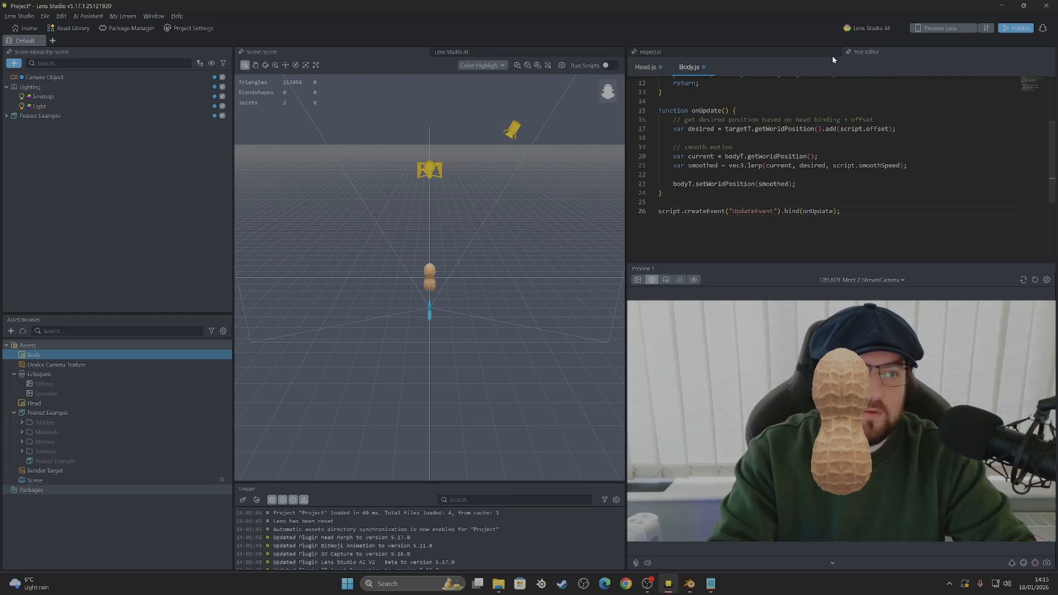
Close the Body.js and Head.js files, saving the changes to both
{"action": "left_click", "coordinate": [799, 56]}
{"action": "left_click", "coordinate": [871, 50]}
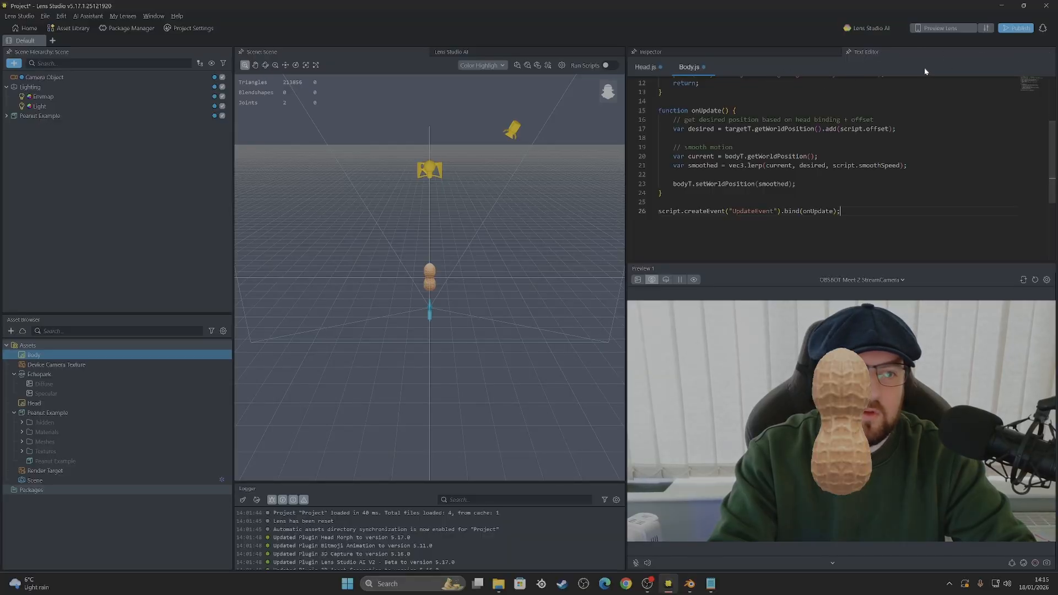
{"action": "left_click", "coordinate": [703, 67]}
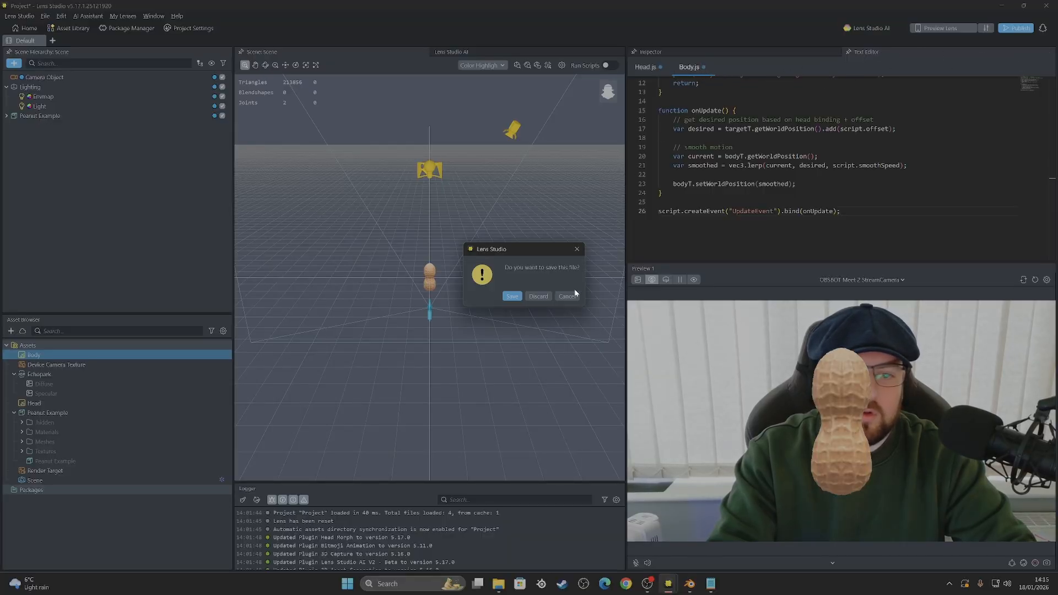
{"action": "left_click", "coordinate": [511, 297]}
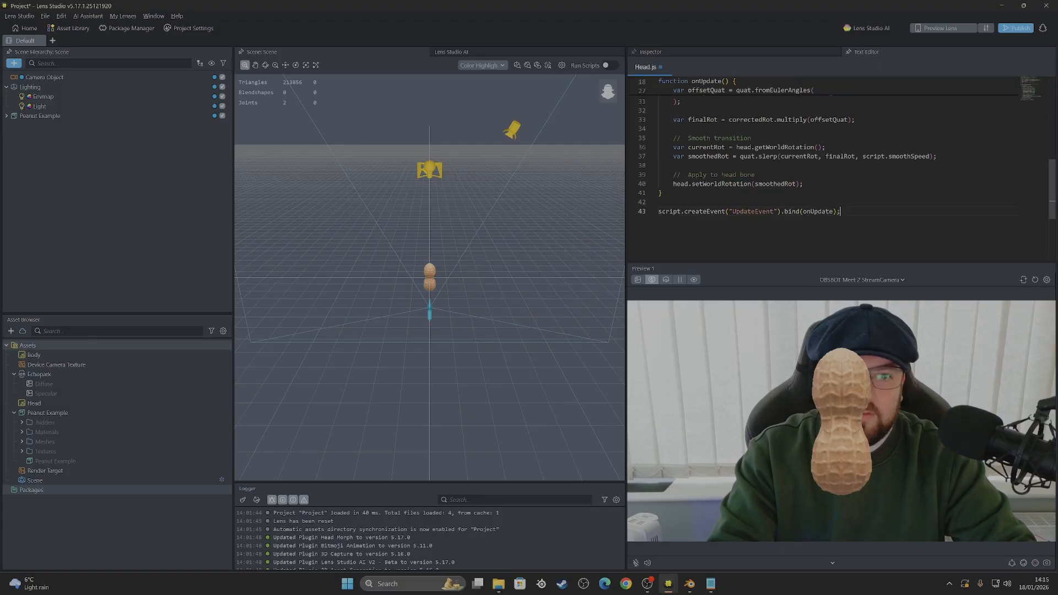
{"action": "left_click", "coordinate": [661, 67]}
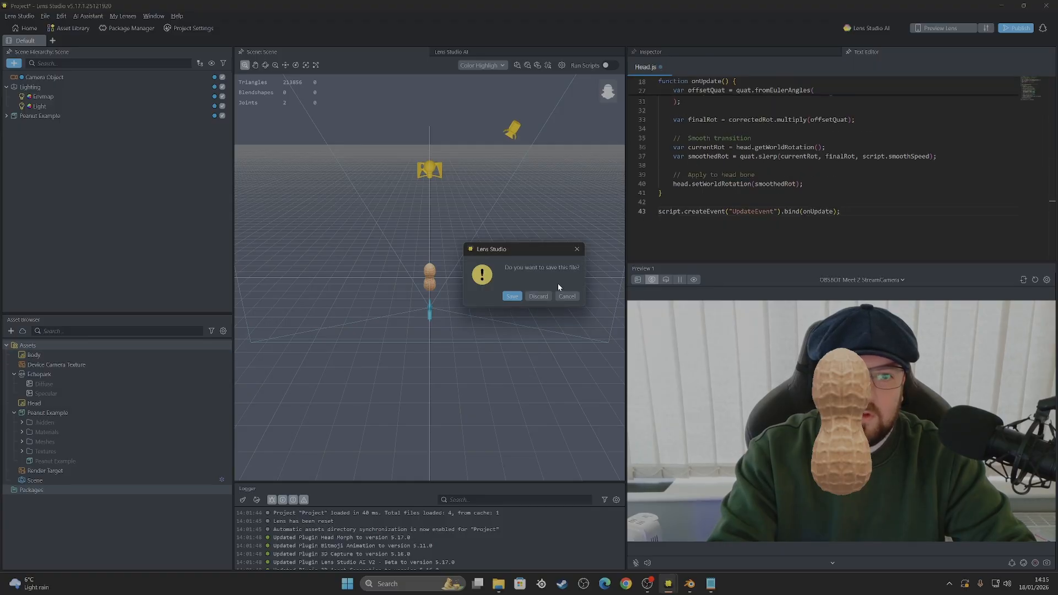
{"action": "left_click", "coordinate": [511, 297]}
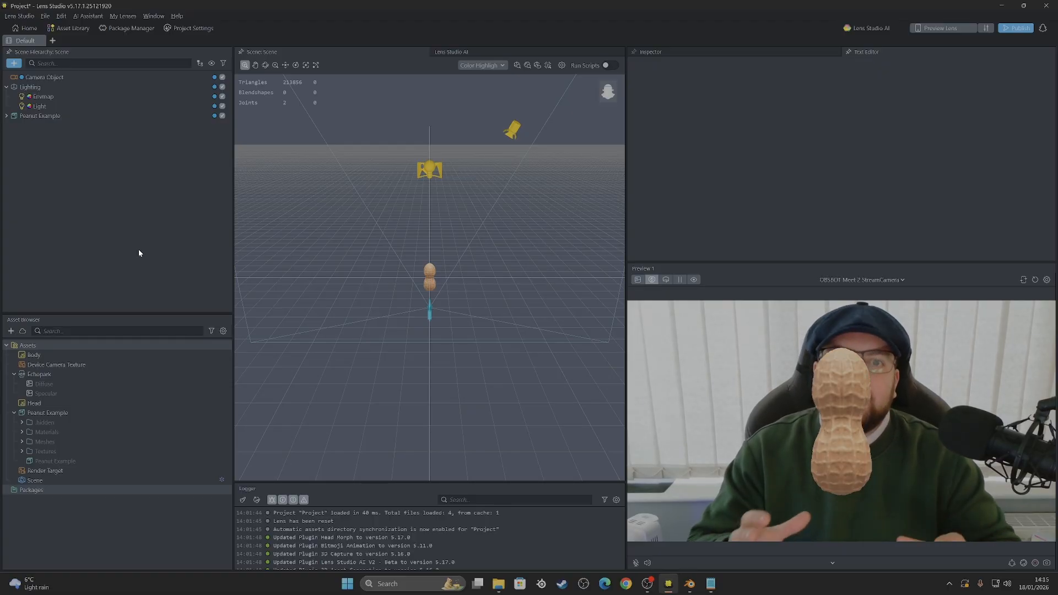
Disable the Peanut Example object in the scene and add a Head Binding object, keeping its default name
{"action": "left_click", "coordinate": [223, 115]}
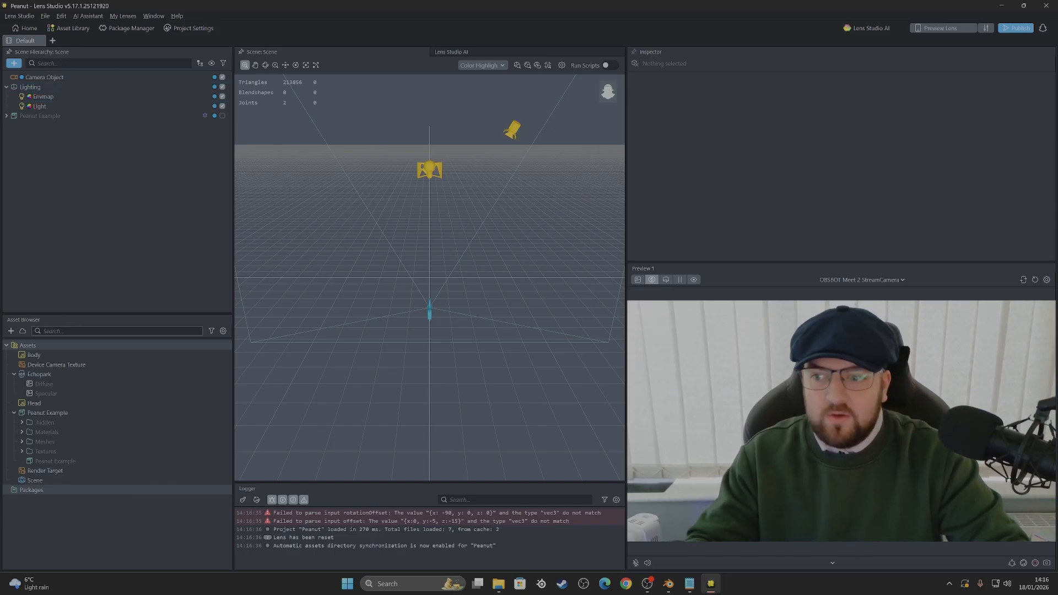
{"action": "left_click", "coordinate": [14, 63]}
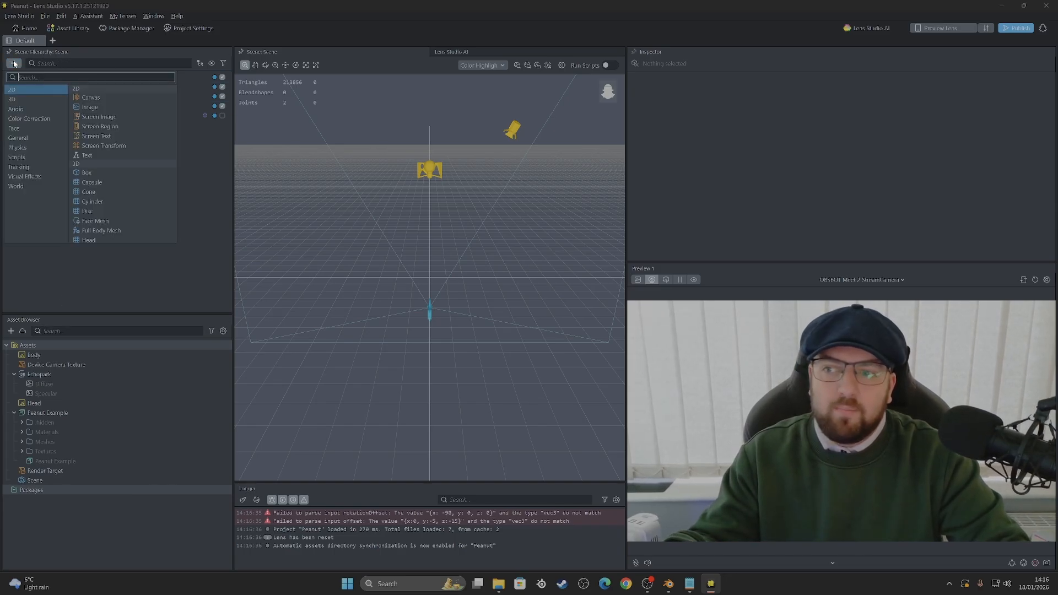
{"action": "left_click", "coordinate": [27, 127]}
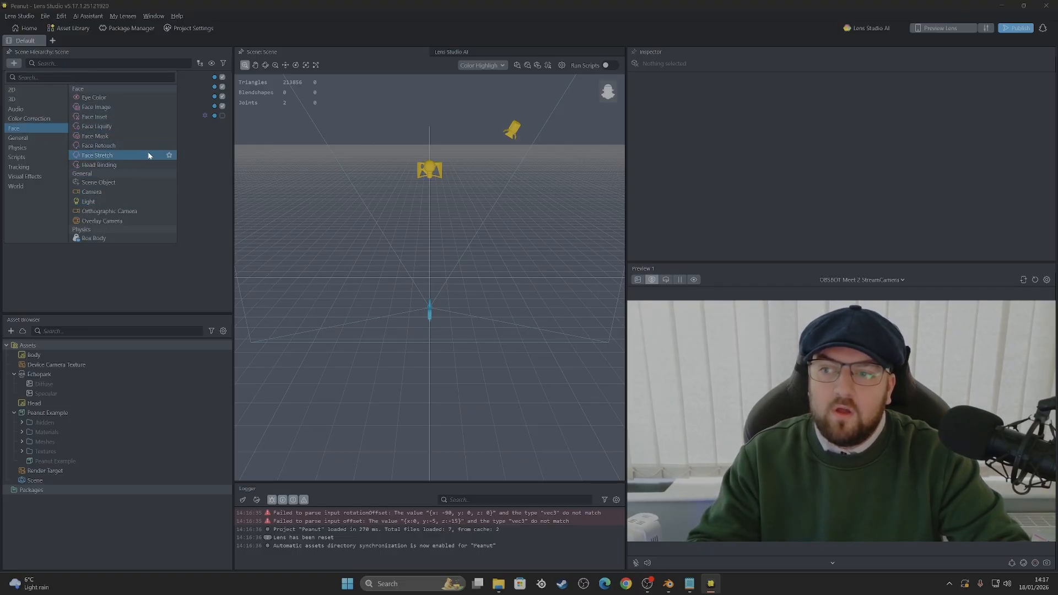
{"action": "left_click", "coordinate": [112, 165]}
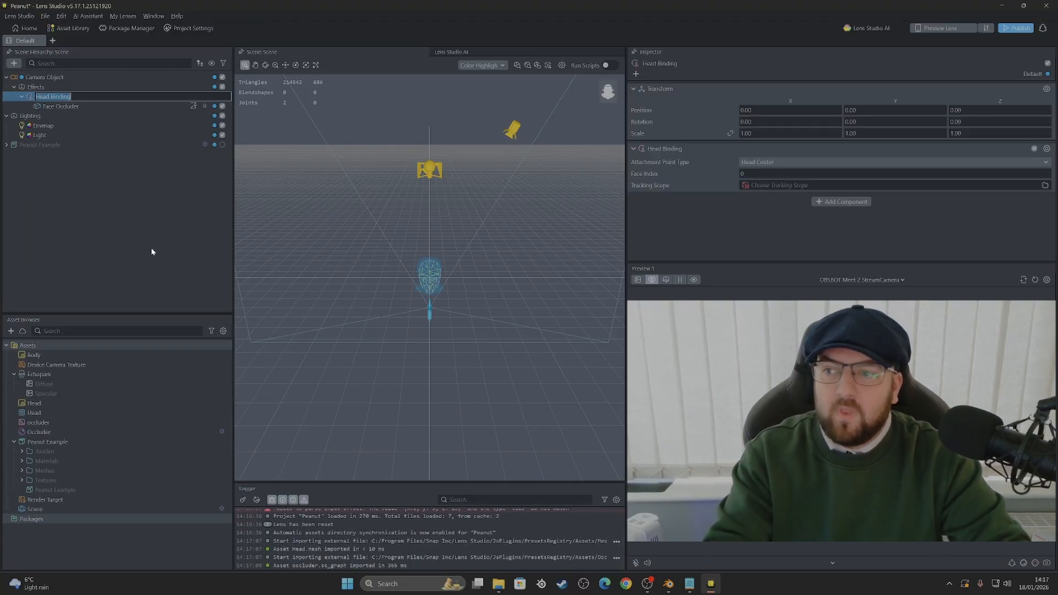
{"action": "left_click", "coordinate": [89, 223]}
Delete the Face Occluder child of Head Binding and select the Head Binding object
{"action": "left_click", "coordinate": [74, 109]}
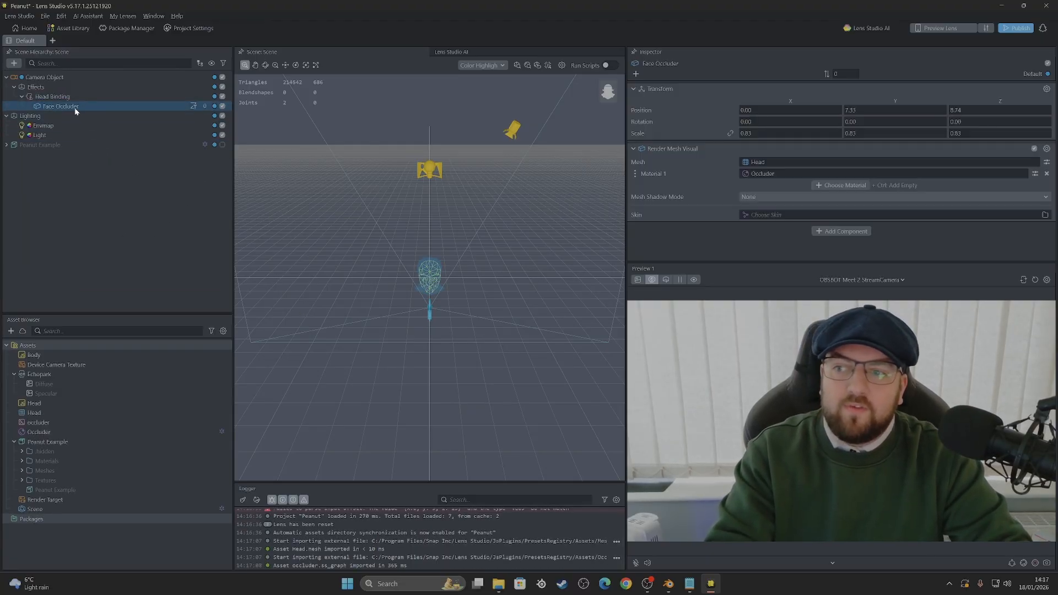
{"action": "right_click", "coordinate": [75, 107]}
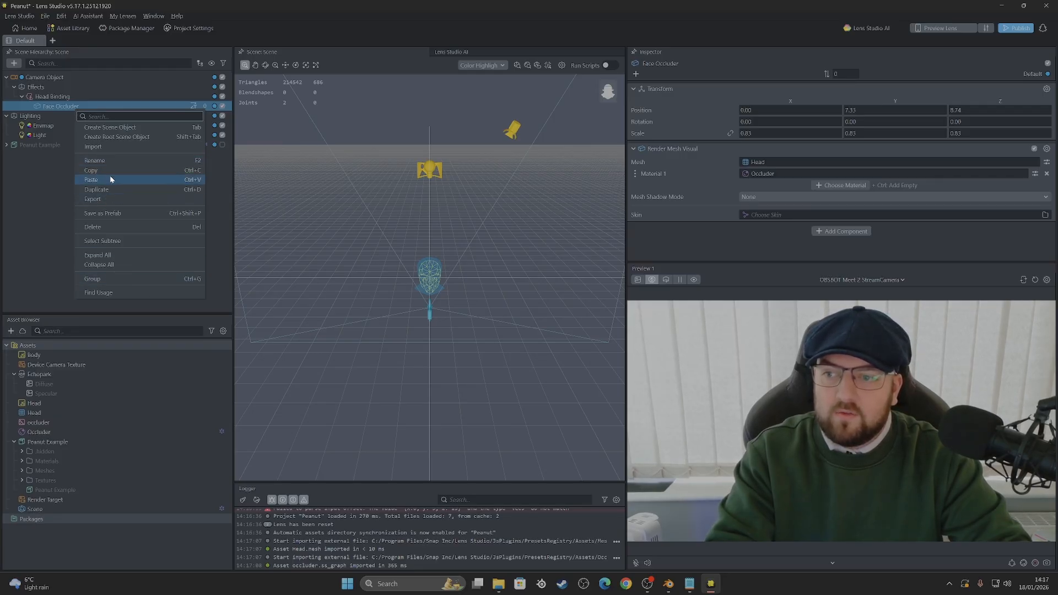
{"action": "left_click", "coordinate": [121, 227]}
{"action": "left_click", "coordinate": [58, 97]}
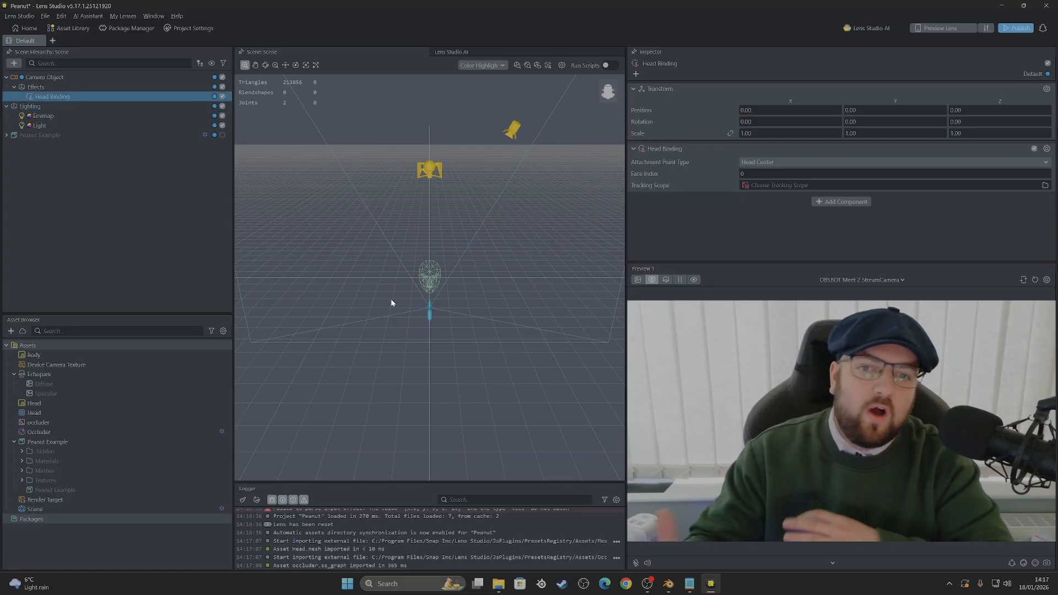
Move the Peanut Example object under Effects and add the Head script as a child of Head Binding
{"action": "left_click", "coordinate": [110, 232]}
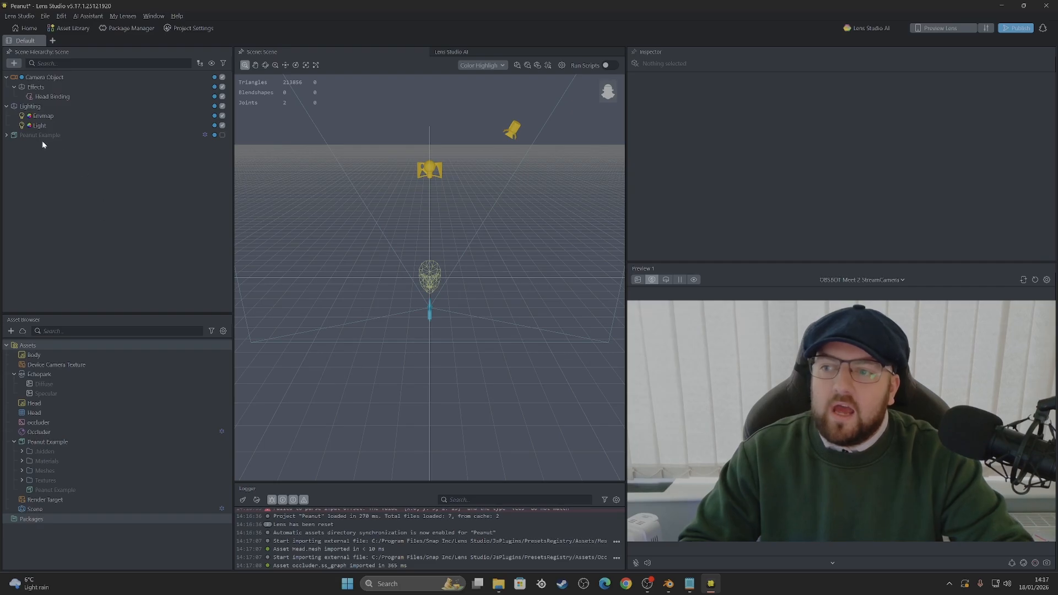
{"action": "left_click_drag", "start_coordinate": [41, 135], "coordinate": [46, 89]}
{"action": "left_click", "coordinate": [83, 196]}
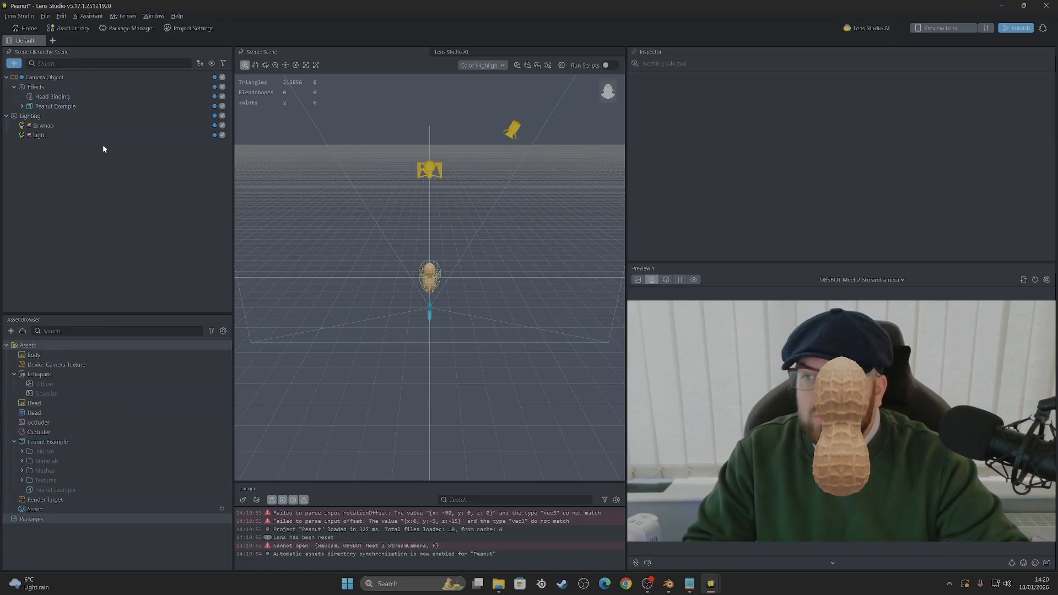
{"action": "left_click_drag", "start_coordinate": [35, 403], "coordinate": [54, 96]}
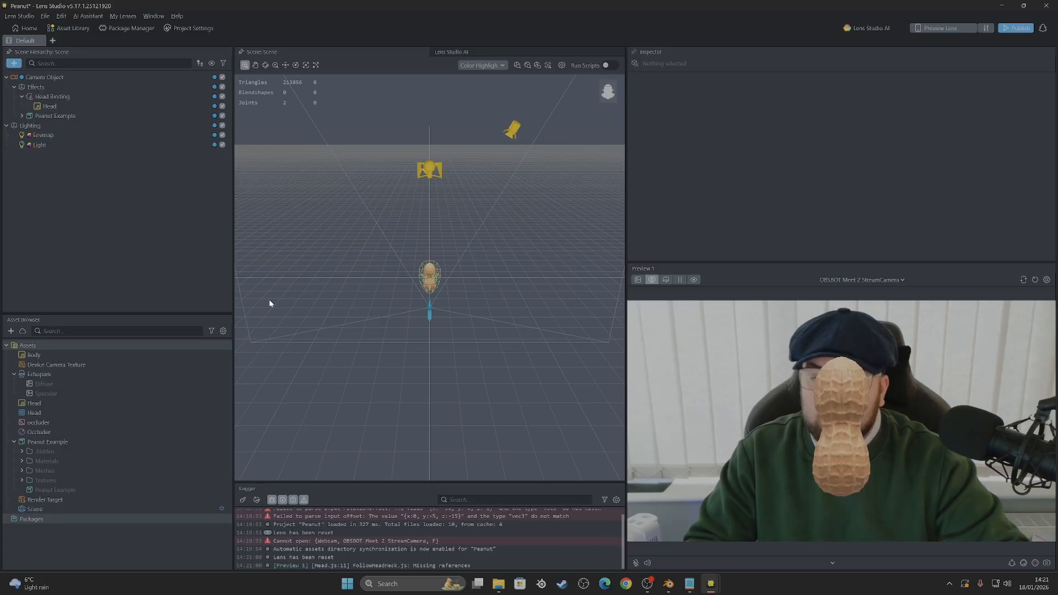
Assign the Head Binding object to the Head script's Head Binding input
{"action": "left_click", "coordinate": [50, 106]}
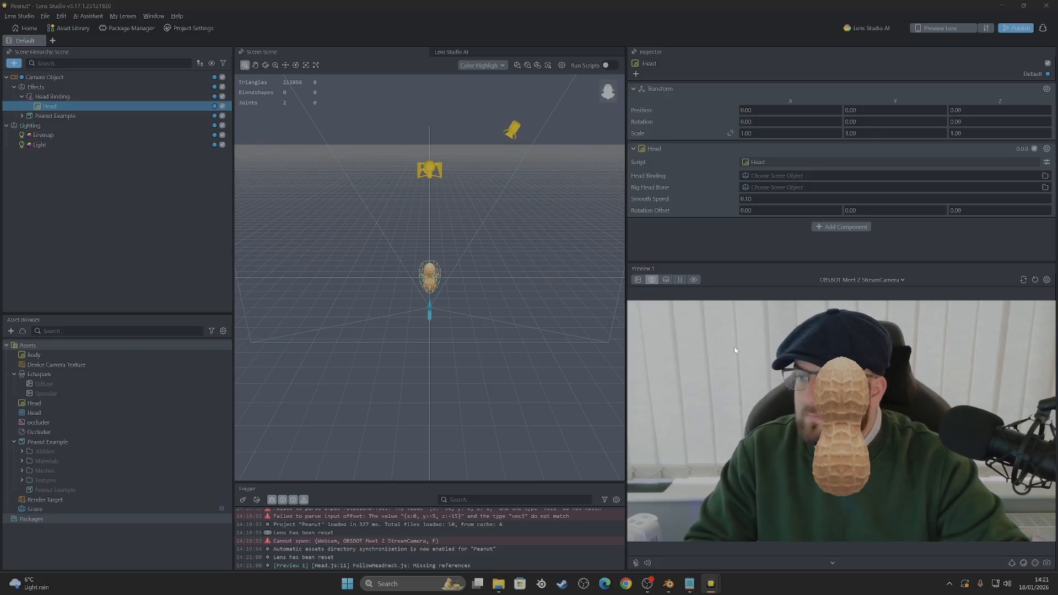
{"action": "left_click", "coordinate": [778, 177]}
{"action": "left_click", "coordinate": [619, 196]}
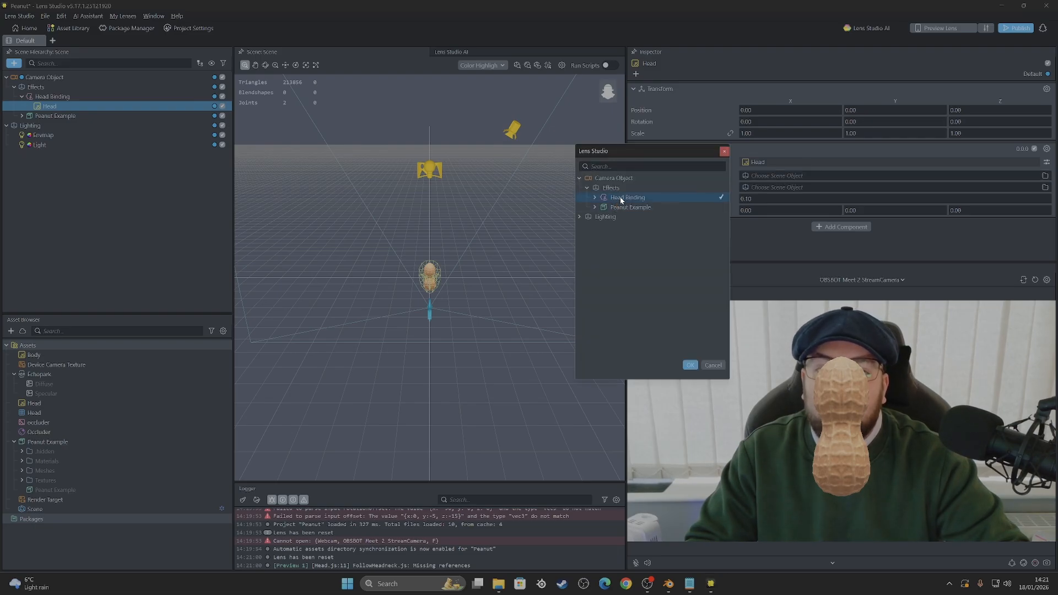
{"action": "left_click", "coordinate": [690, 364]}
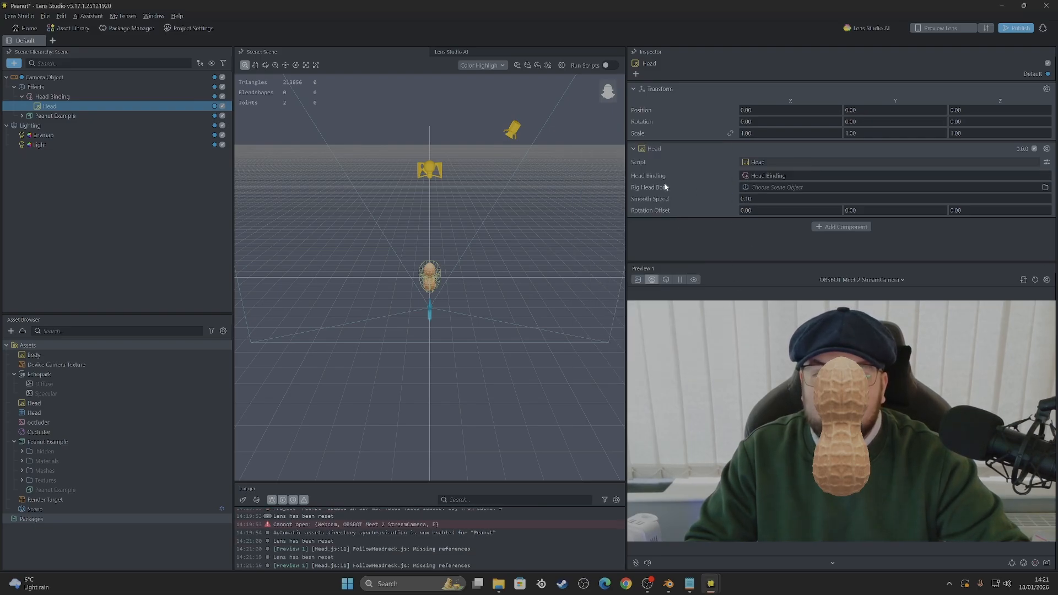
Assign Bone.001 from the Peanut Example armature as the Head script's Rig Head Bone
{"action": "left_click", "coordinate": [797, 187]}
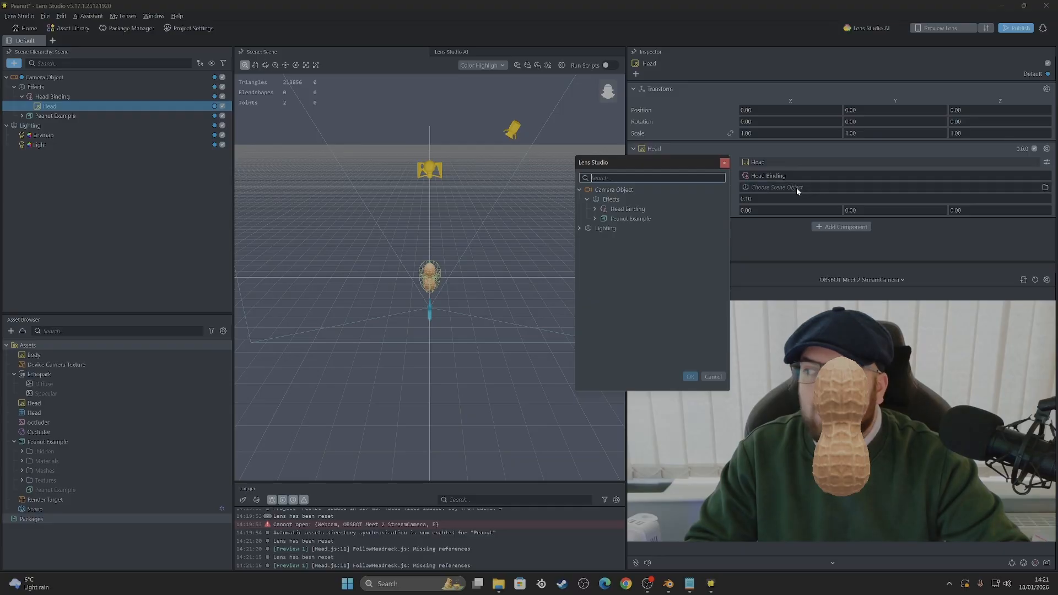
{"action": "left_click", "coordinate": [594, 219]}
{"action": "left_click", "coordinate": [630, 259]}
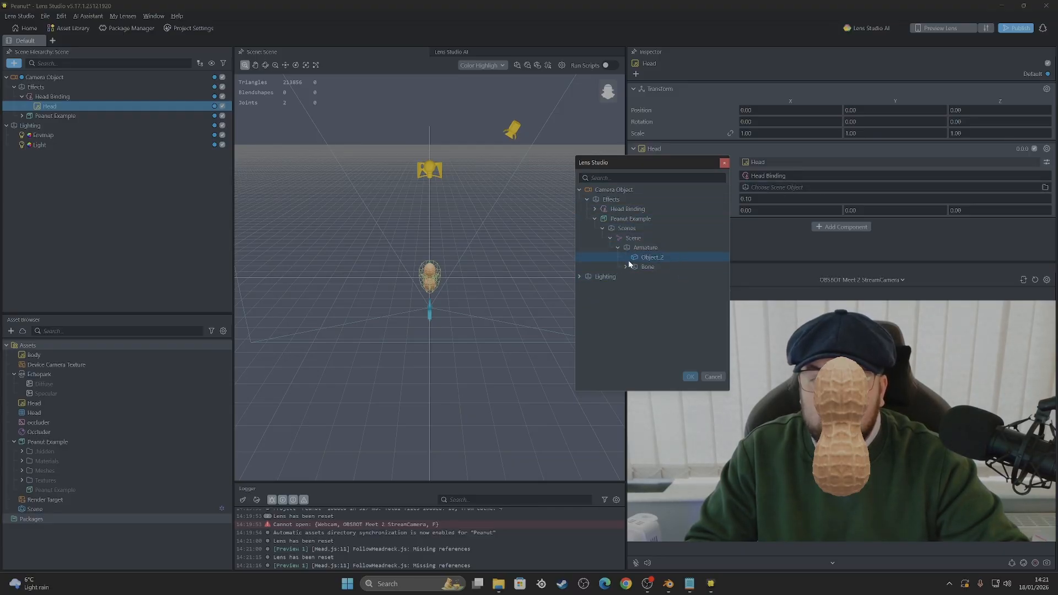
{"action": "left_click", "coordinate": [627, 266]}
{"action": "left_click", "coordinate": [655, 275]}
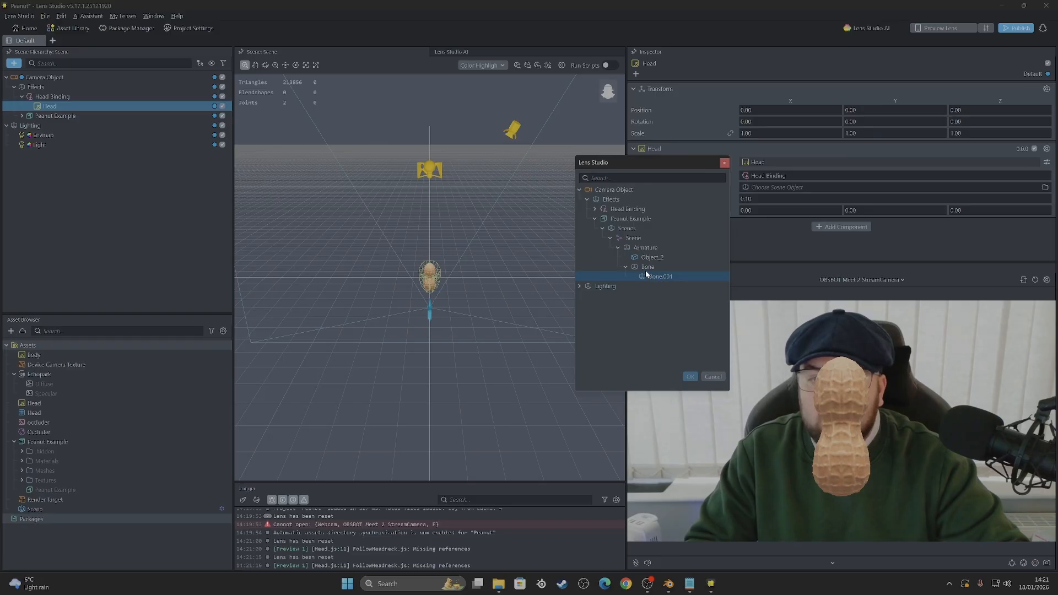
{"action": "left_click", "coordinate": [646, 269]}
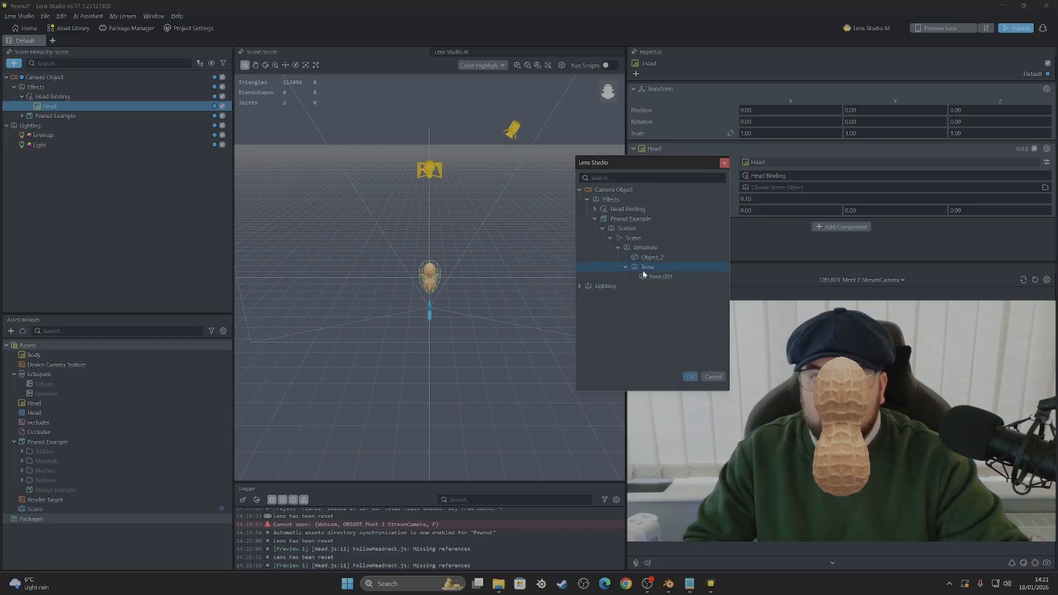
{"action": "left_click", "coordinate": [661, 276]}
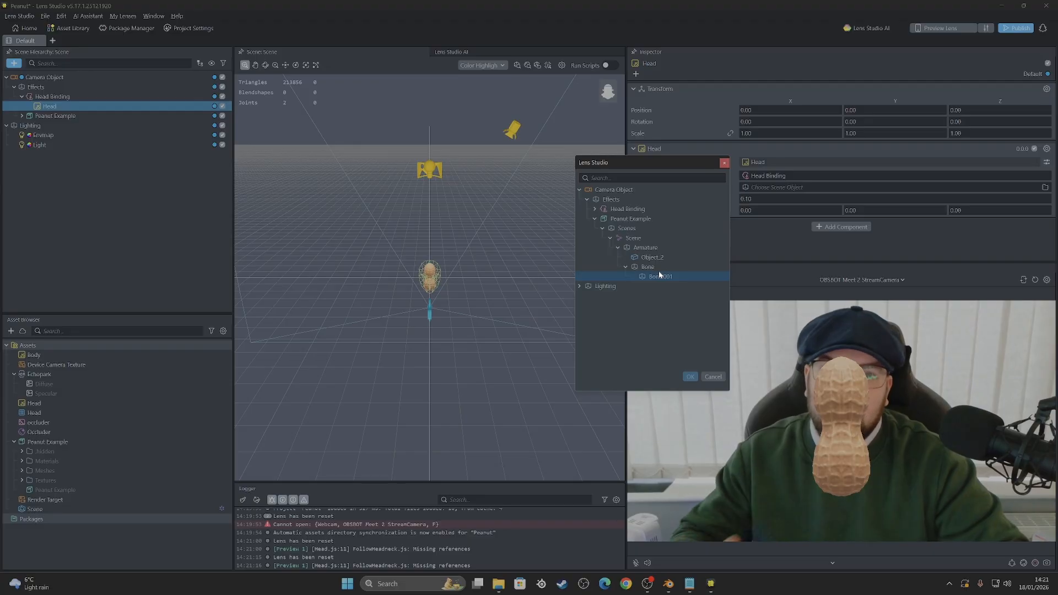
{"action": "left_click", "coordinate": [660, 276]}
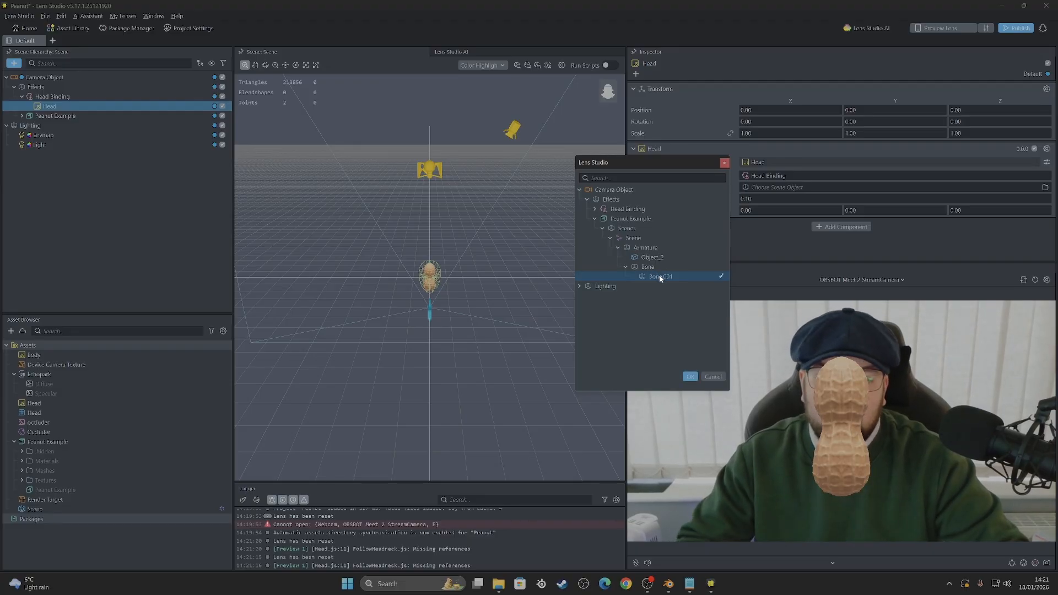
{"action": "left_click", "coordinate": [691, 376]}
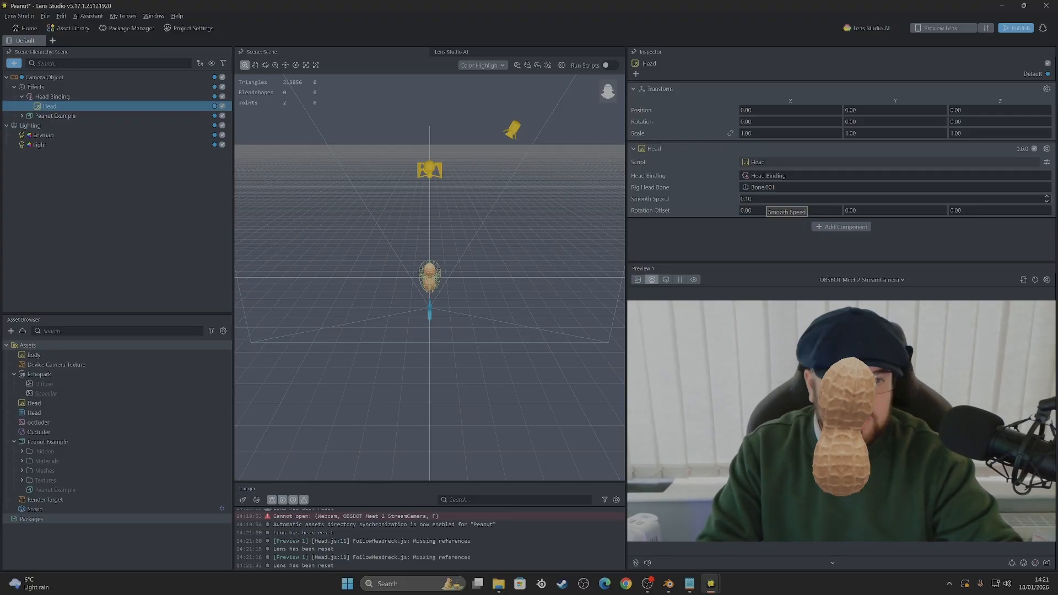
Set the Head script's Smooth Speed to 0.50
{"action": "left_click", "coordinate": [765, 199]}
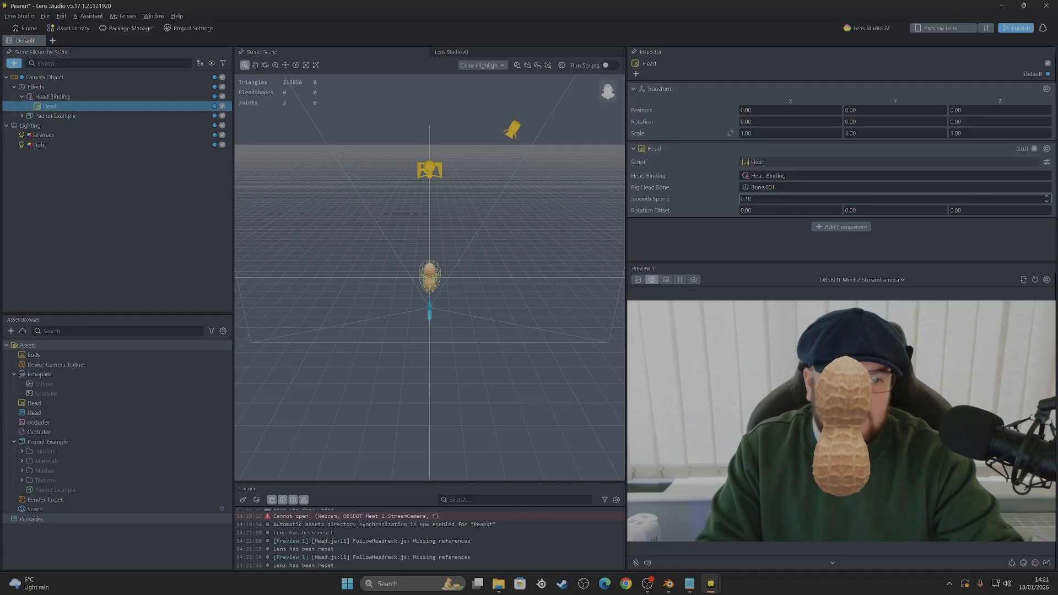
{"action": "type", "text": "50"}
{"action": "key", "text": "Return"}
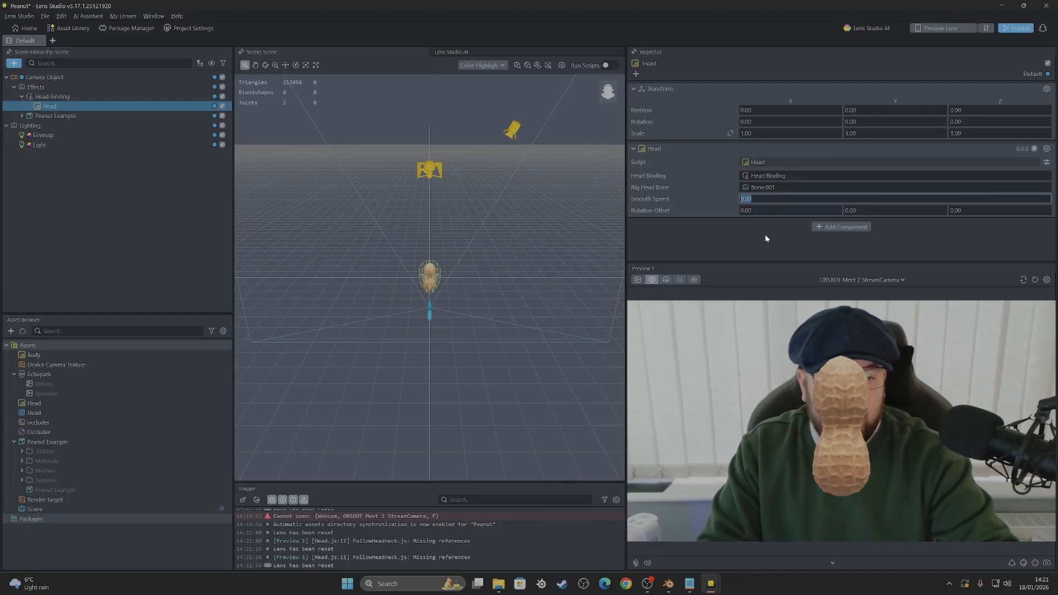
{"action": "left_click", "coordinate": [777, 240]}
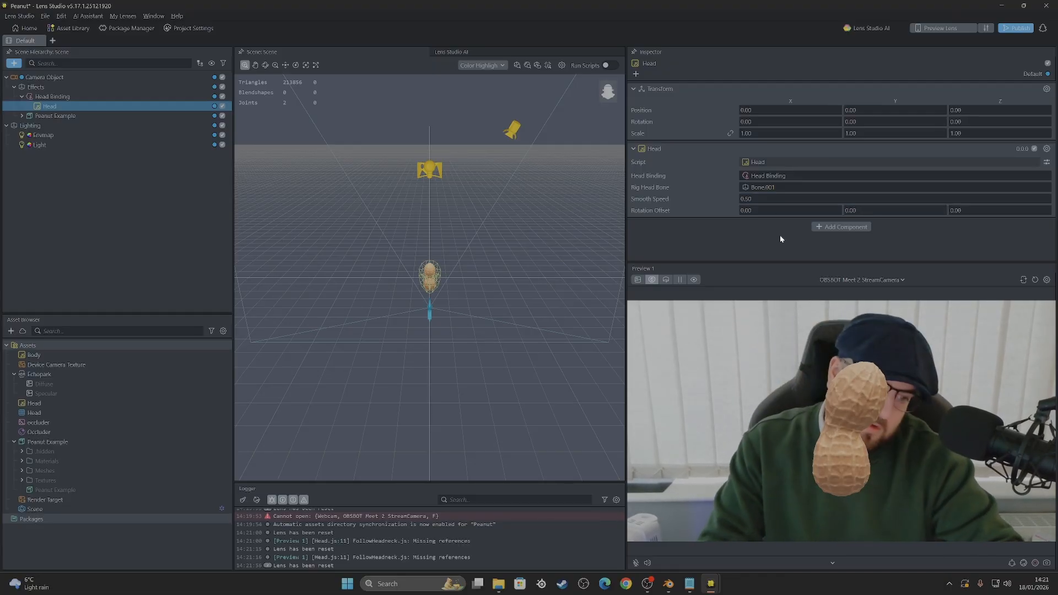
Try a Smooth Speed of 5.00 on the Head script
{"action": "left_click", "coordinate": [747, 198]}
{"action": "double_click", "coordinate": [748, 199]}
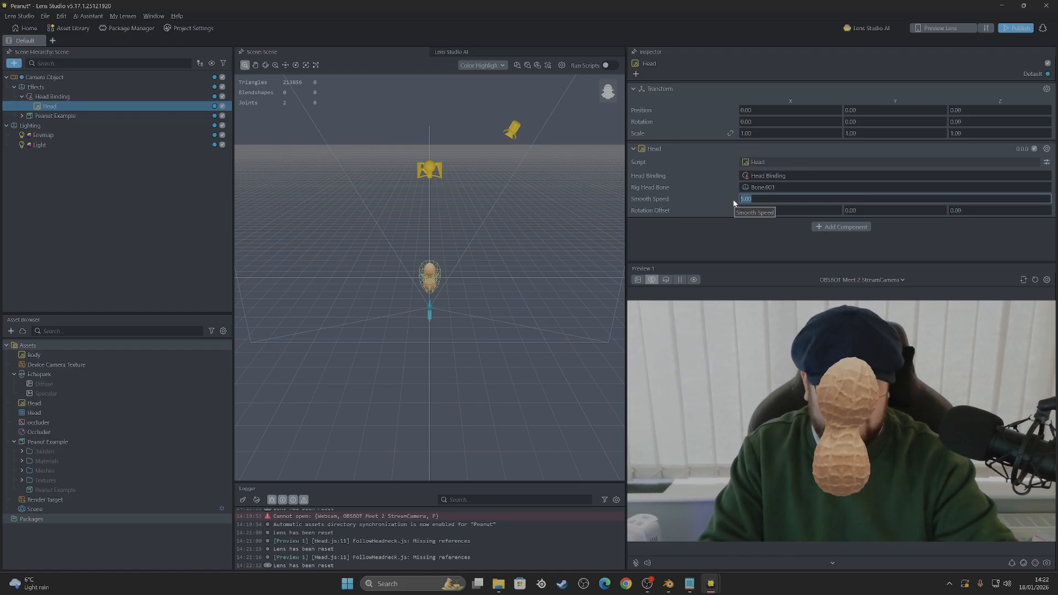
{"action": "key", "text": "Return"}
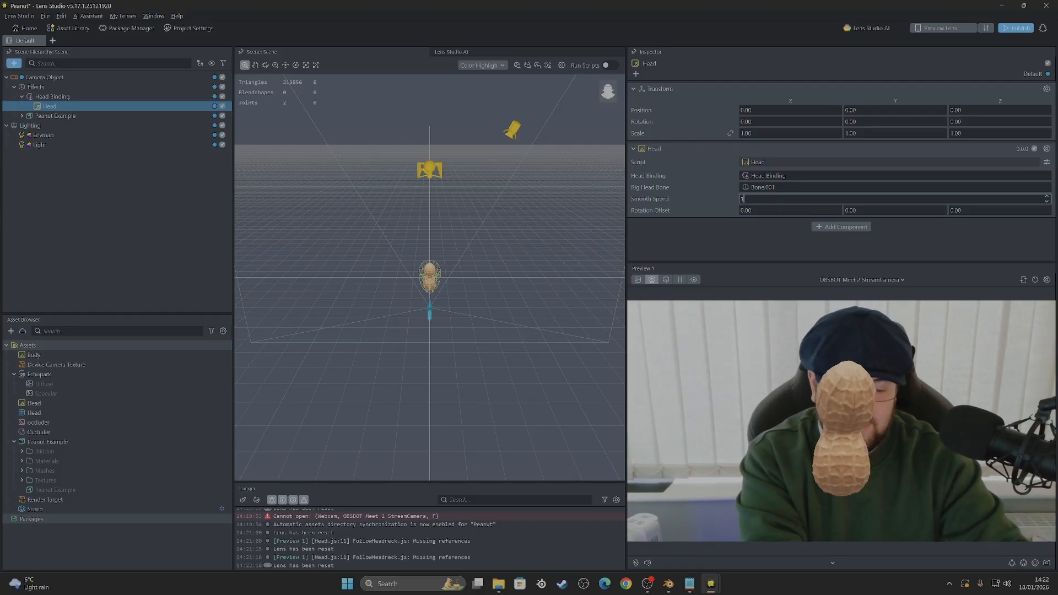
Set the Head script's Smooth Speed to 1.00 and deselect the Head object
{"action": "type", "text": ".5"}
{"action": "key", "text": "Return"}
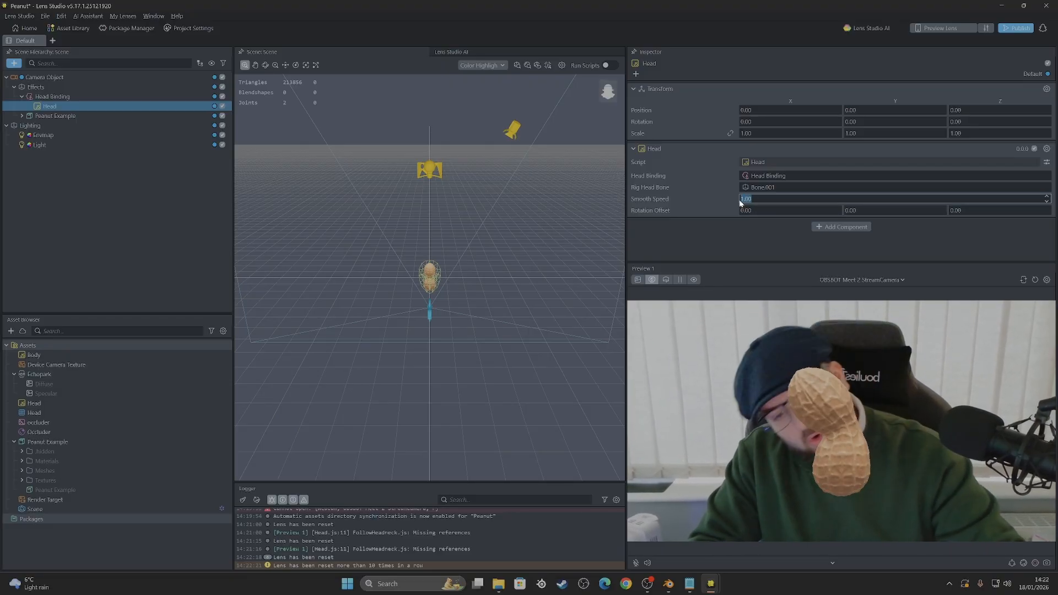
{"action": "left_click", "coordinate": [747, 237]}
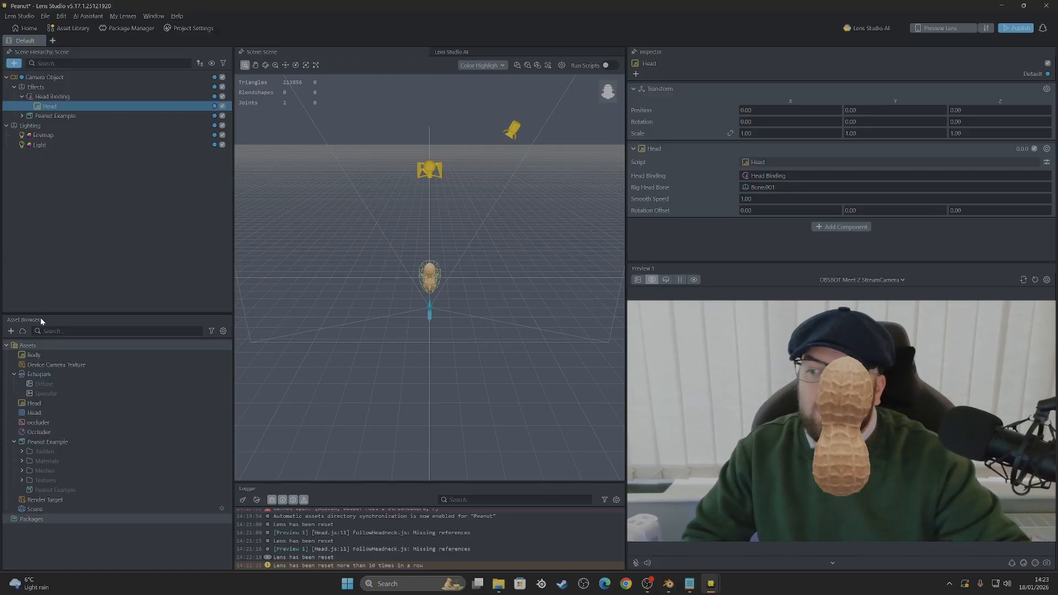
{"action": "left_click", "coordinate": [58, 217]}
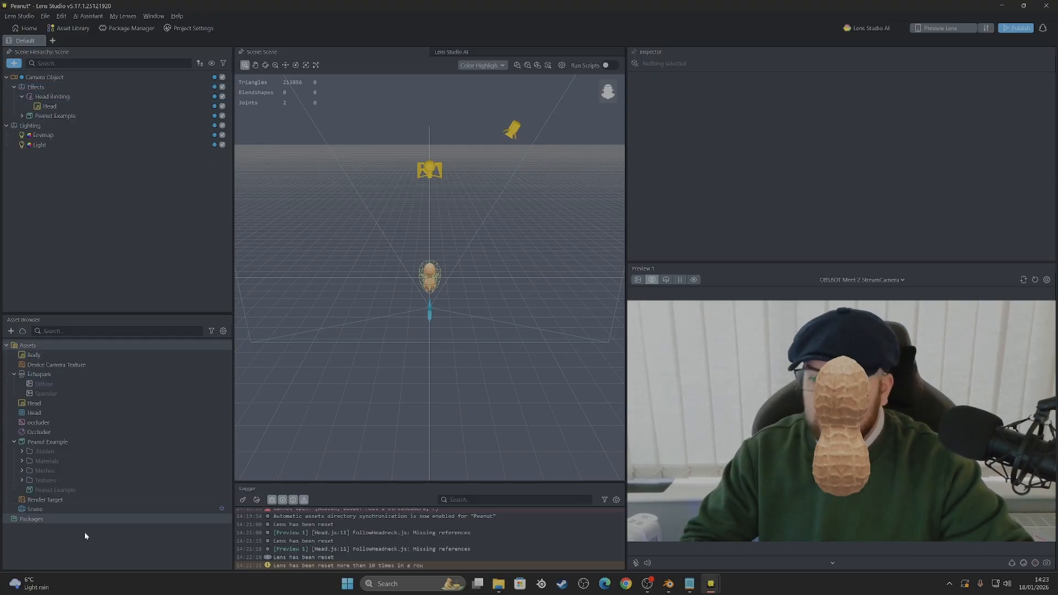
Add the Body script to the scene as a child of Effects and select it
{"action": "left_click_drag", "start_coordinate": [36, 355], "coordinate": [38, 89]}
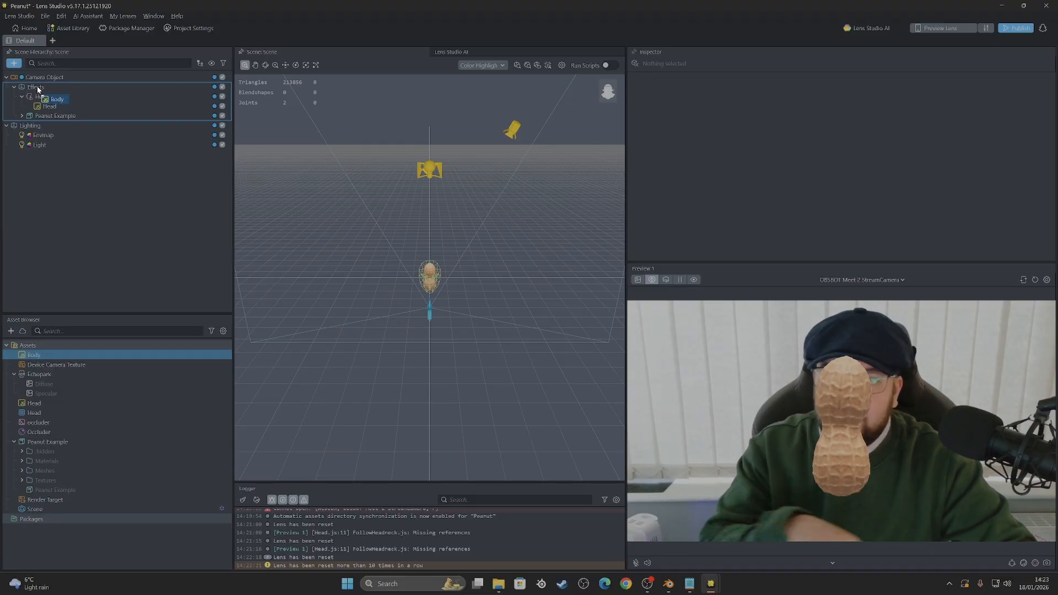
{"action": "left_click_drag", "start_coordinate": [38, 90], "coordinate": [37, 86]}
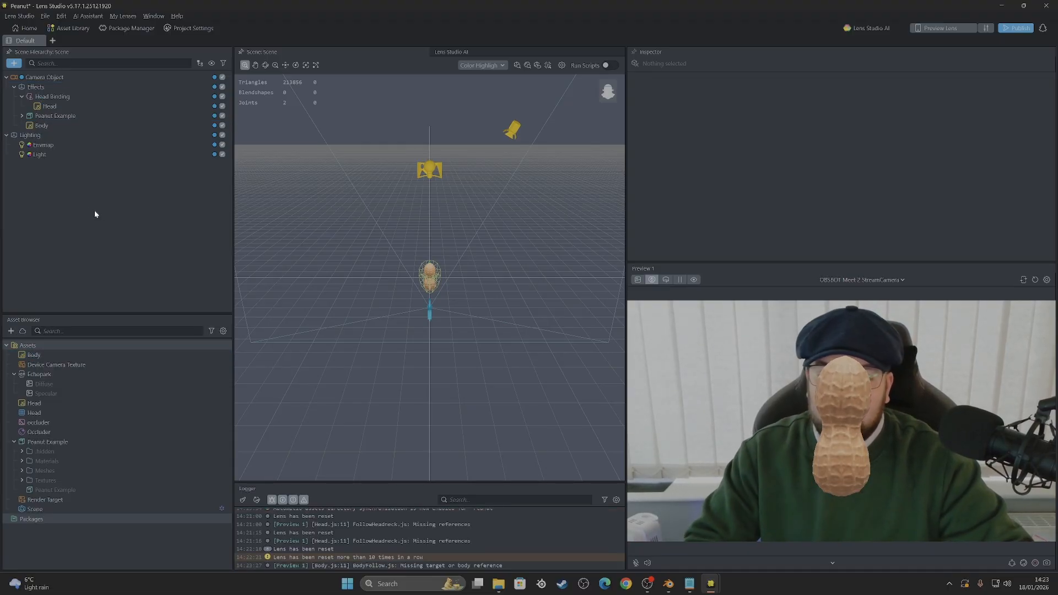
{"action": "left_click", "coordinate": [54, 126]}
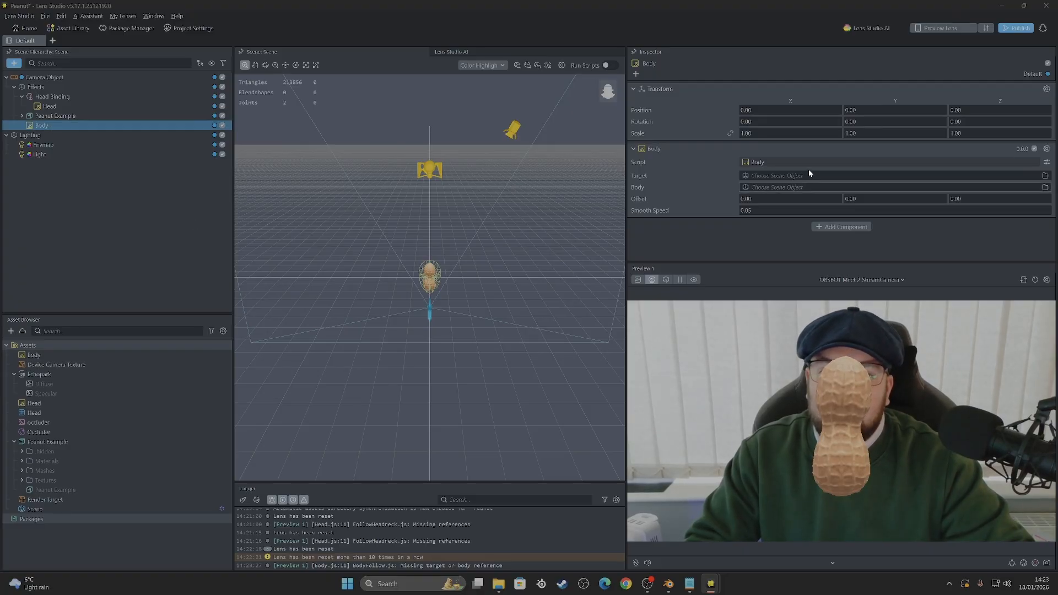
Set the Body script's Target to Head Binding and its Body to Peanut Example
{"action": "left_click", "coordinate": [780, 175]}
{"action": "left_click", "coordinate": [628, 198]}
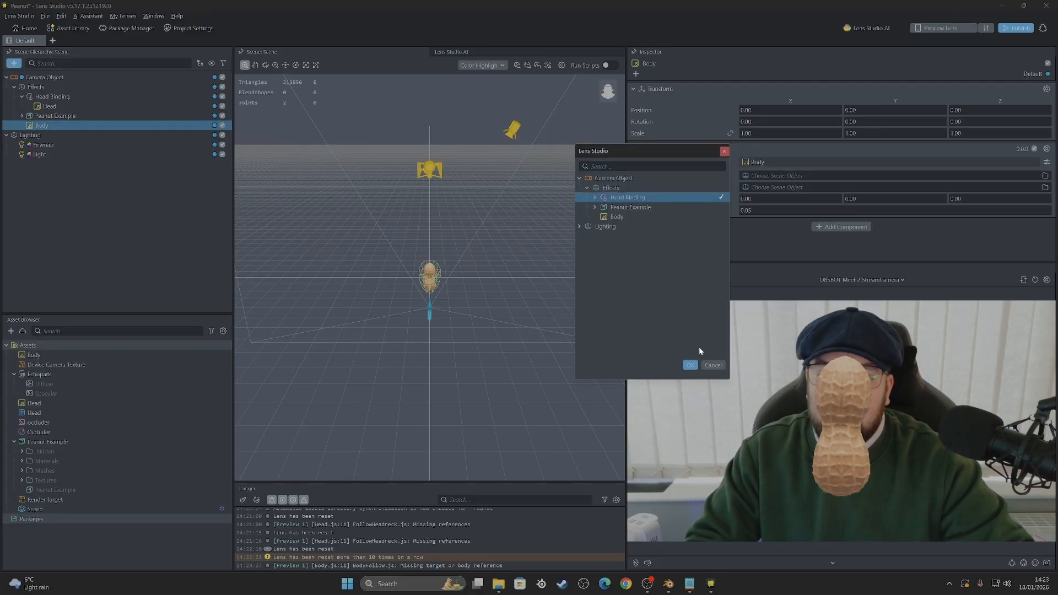
{"action": "left_click", "coordinate": [691, 366]}
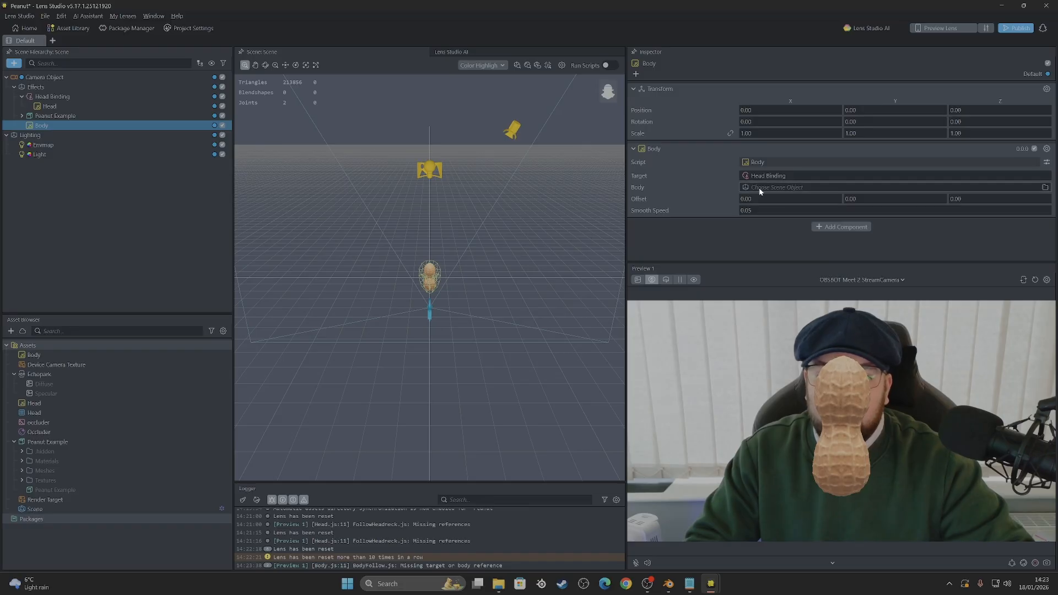
{"action": "left_click", "coordinate": [779, 187]}
{"action": "left_click", "coordinate": [608, 219]}
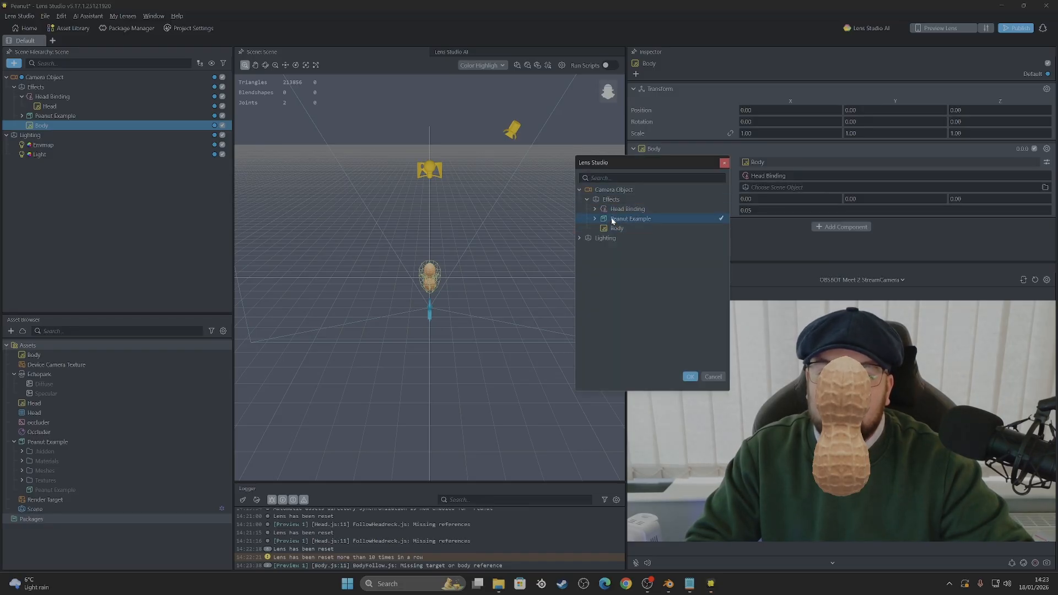
{"action": "left_click", "coordinate": [690, 377]}
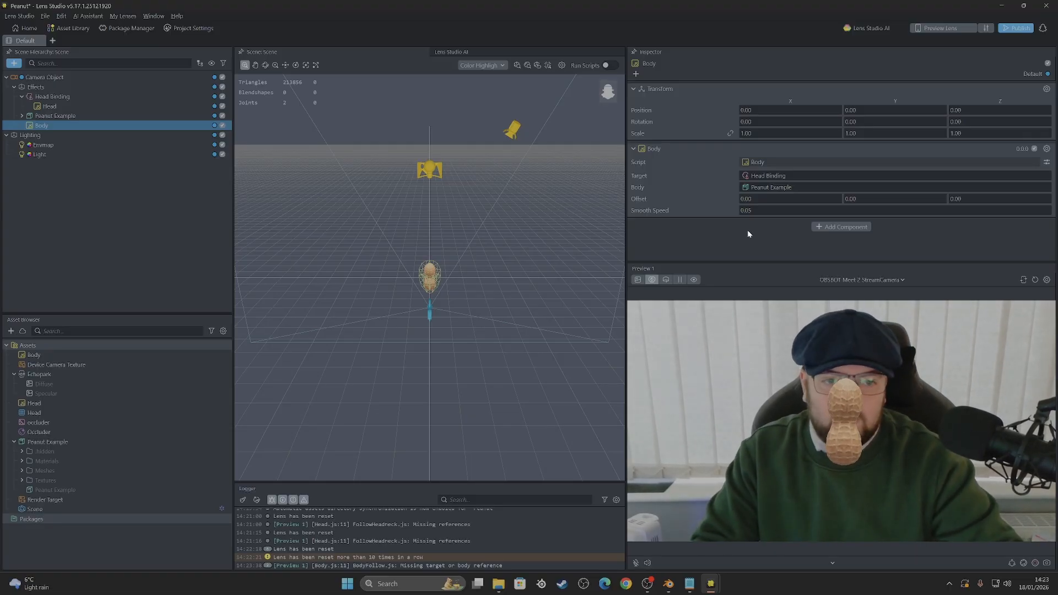
{"action": "left_click", "coordinate": [125, 207]}
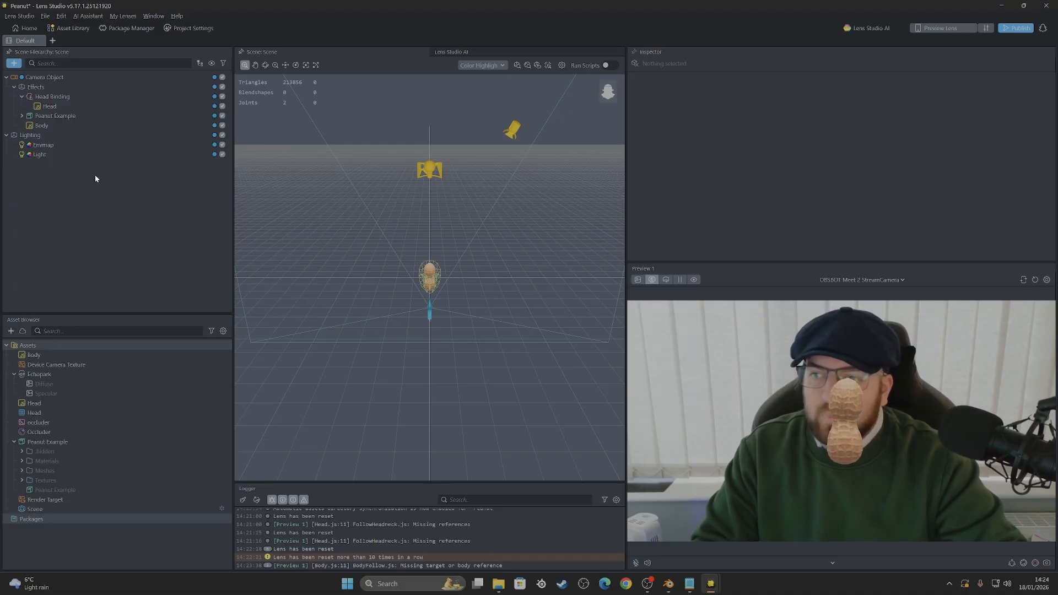
Link the scale axes of the Peanut Example object and set its scale to 10 on all axes
{"action": "left_click", "coordinate": [138, 117]}
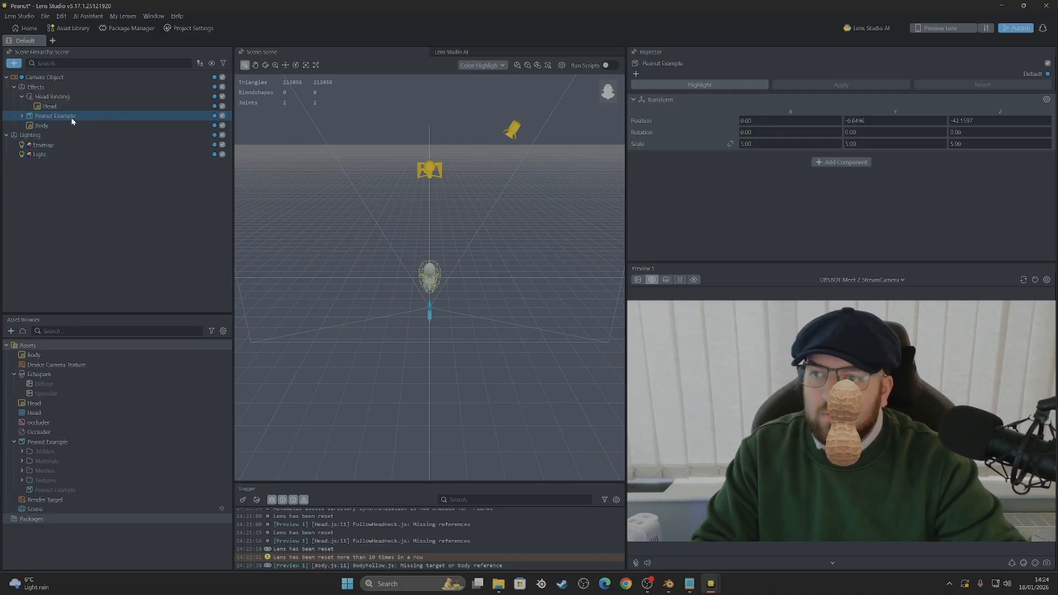
{"action": "left_click", "coordinate": [837, 142]}
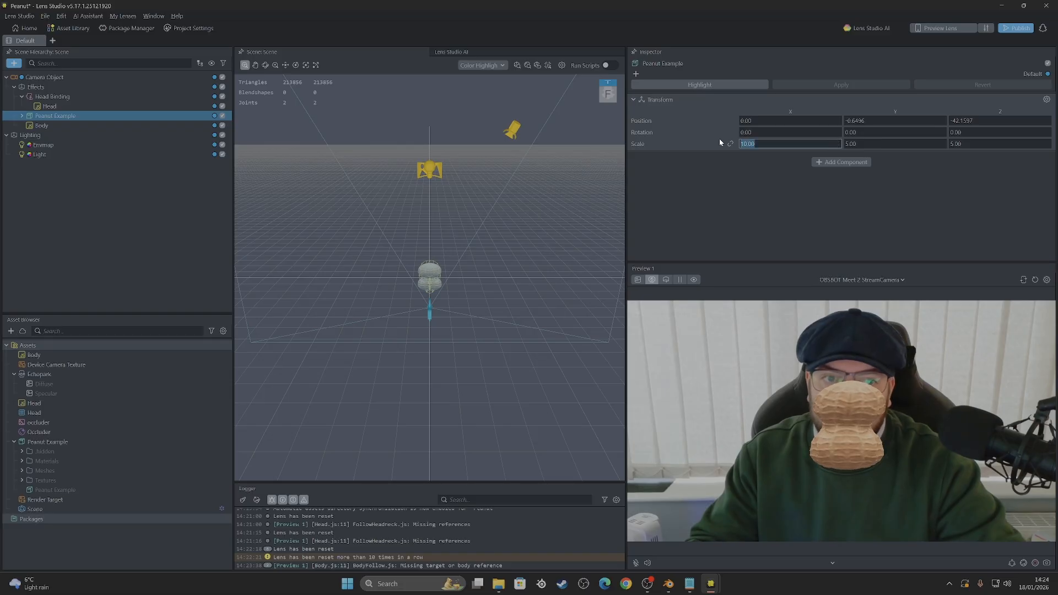
{"action": "key", "text": "Return"}
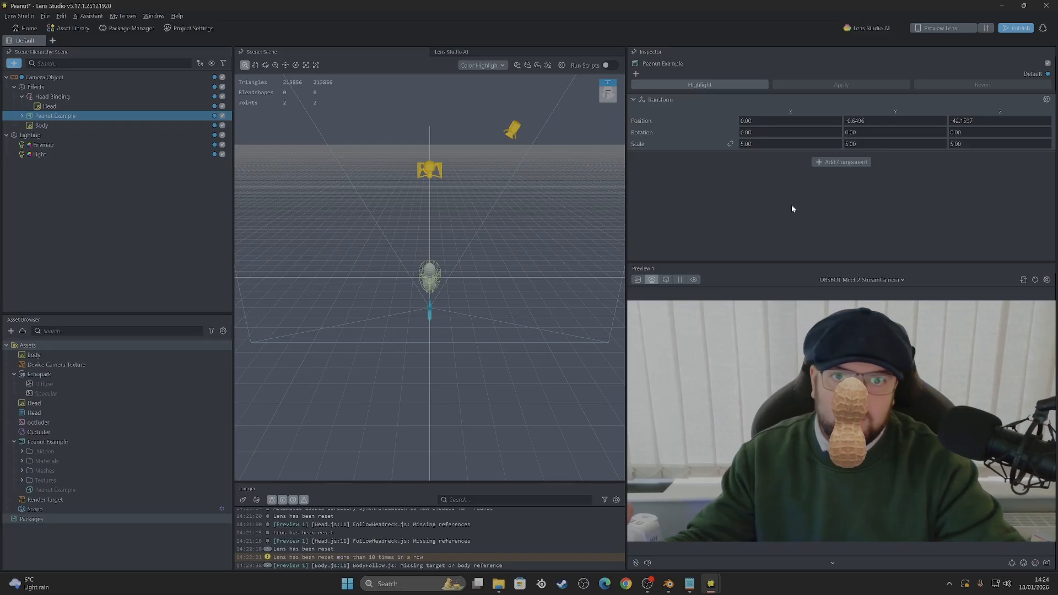
{"action": "left_click", "coordinate": [749, 144]}
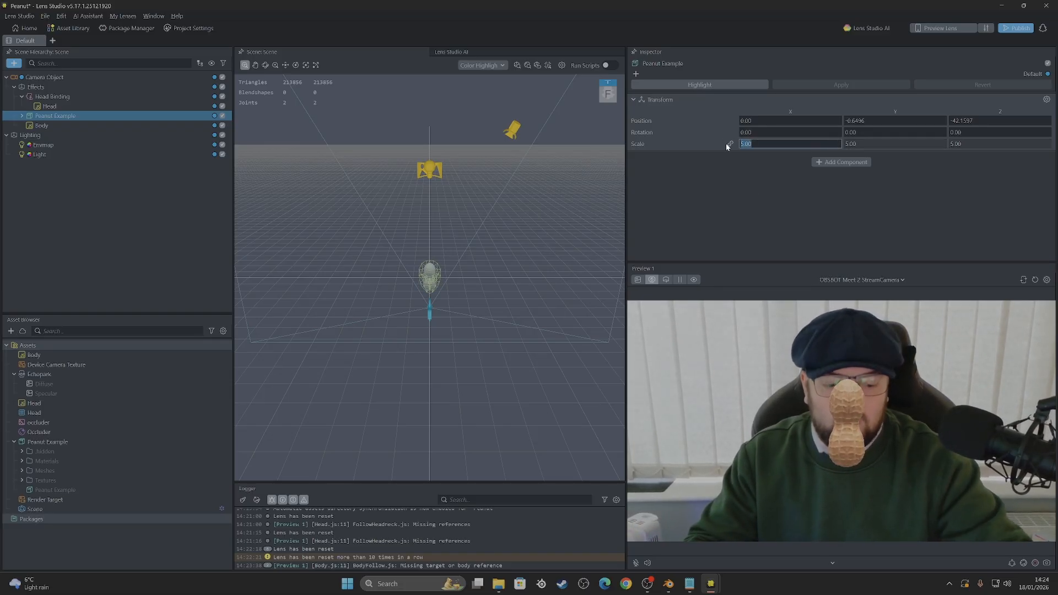
{"action": "key", "text": "ctrl+z"}
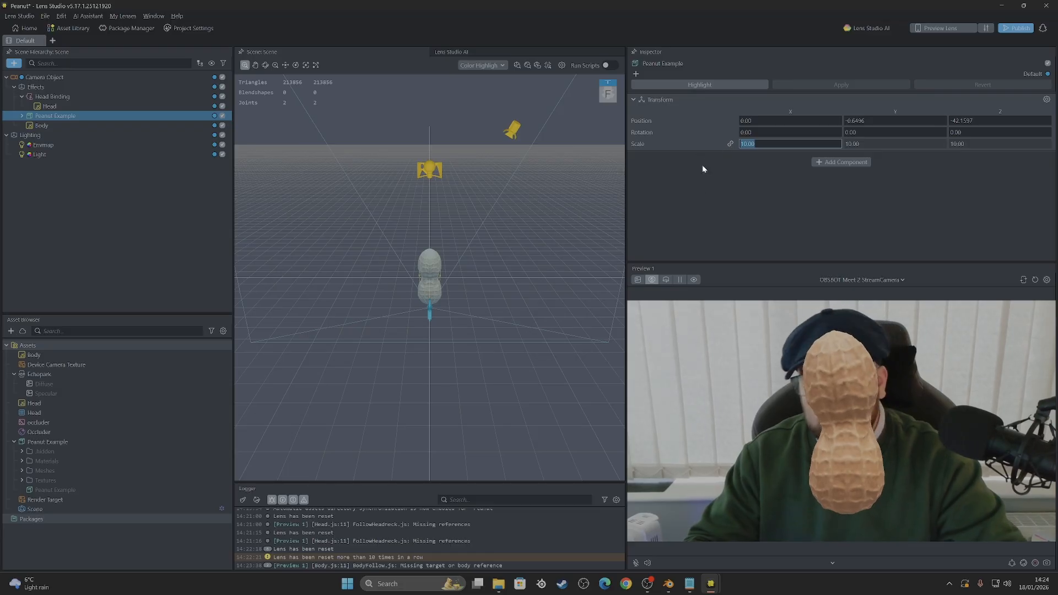
{"action": "left_click", "coordinate": [708, 190]}
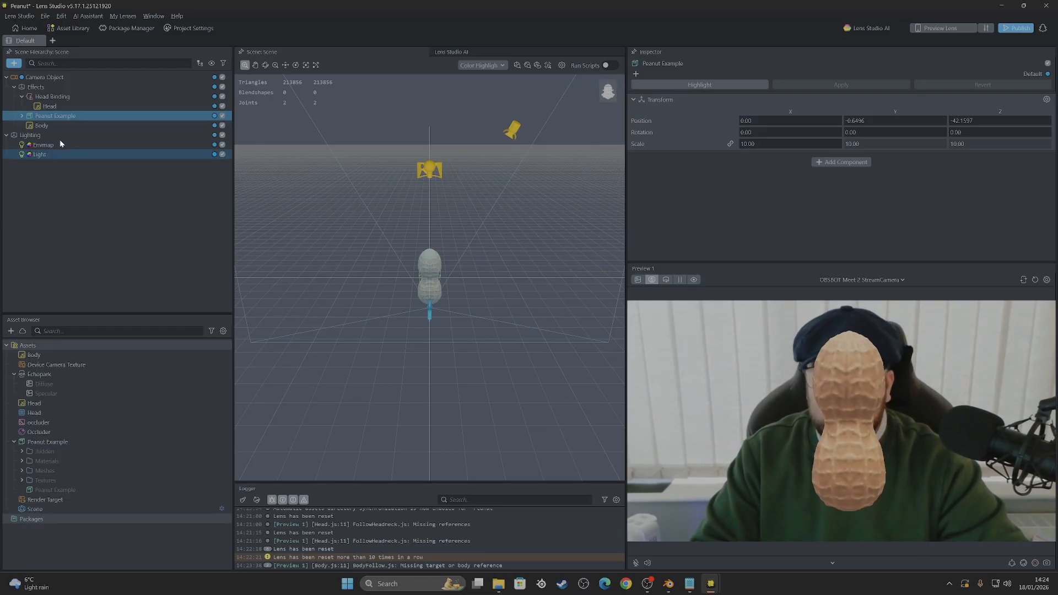
Set the Body script's Smooth Speed to 0.20
{"action": "left_click", "coordinate": [52, 125]}
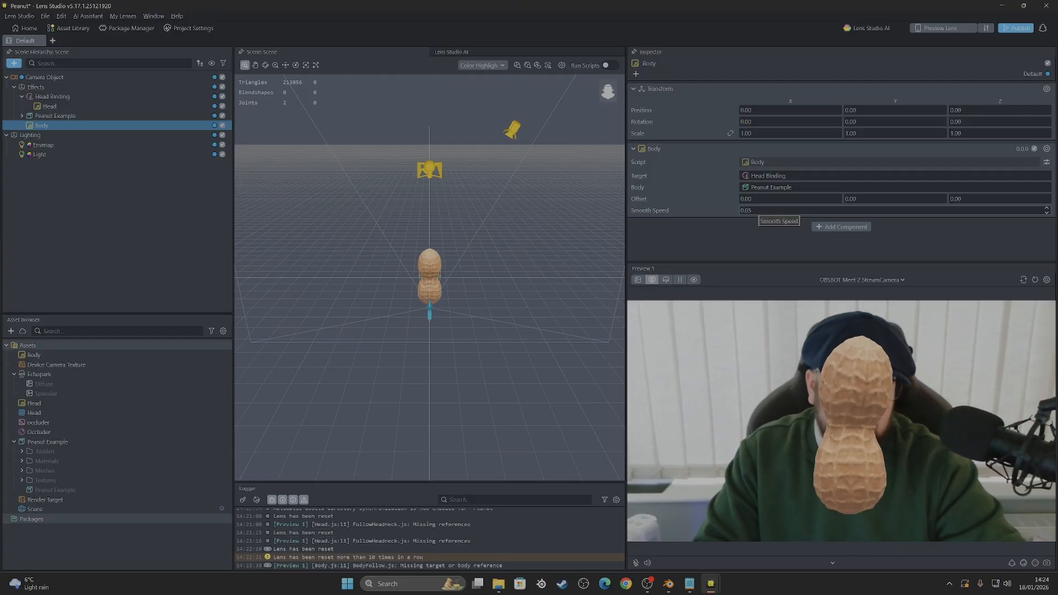
{"action": "left_click", "coordinate": [753, 210]}
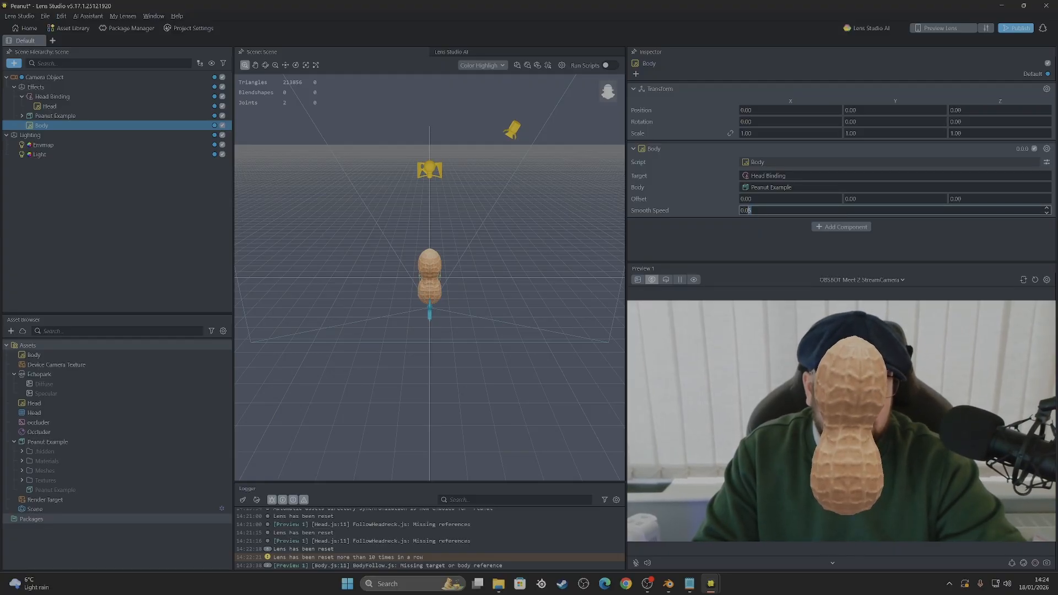
{"action": "type", "text": "20"}
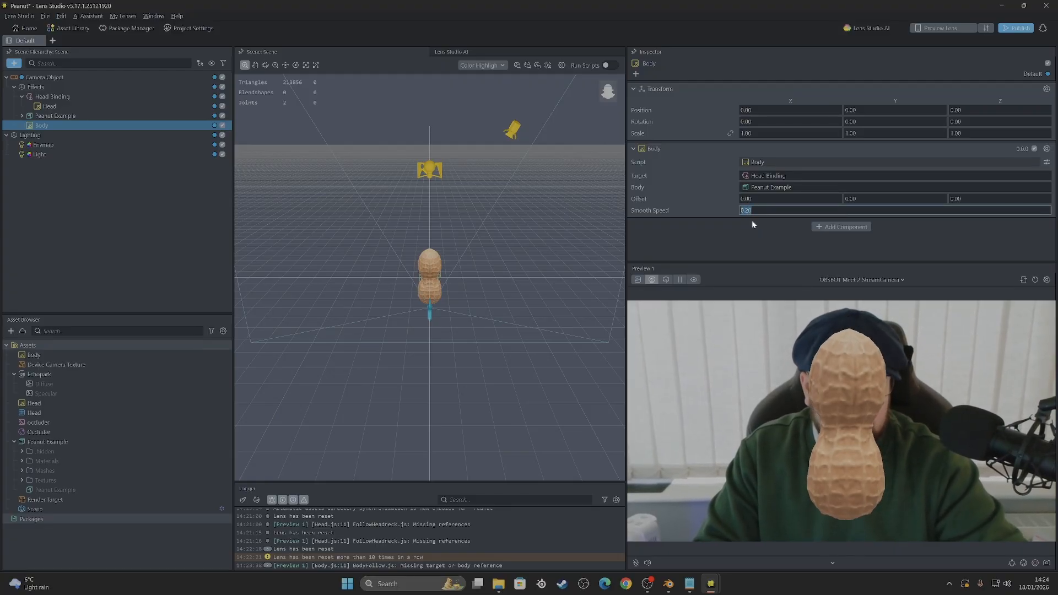
Add a Face Inset to the scene under Effects and rename it Mouth
{"action": "key", "text": "Return"}
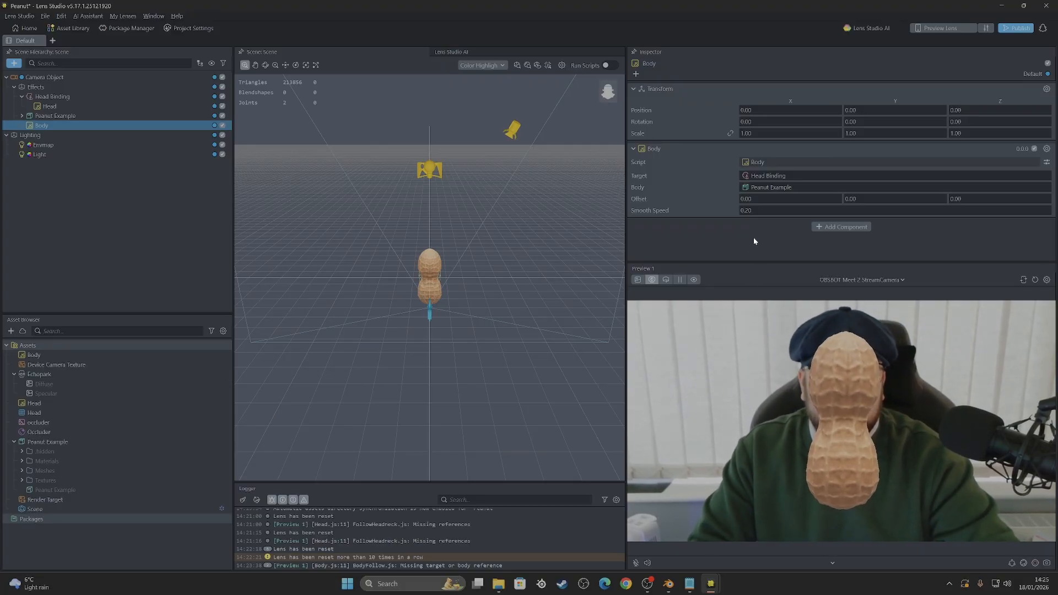
{"action": "left_click", "coordinate": [106, 209]}
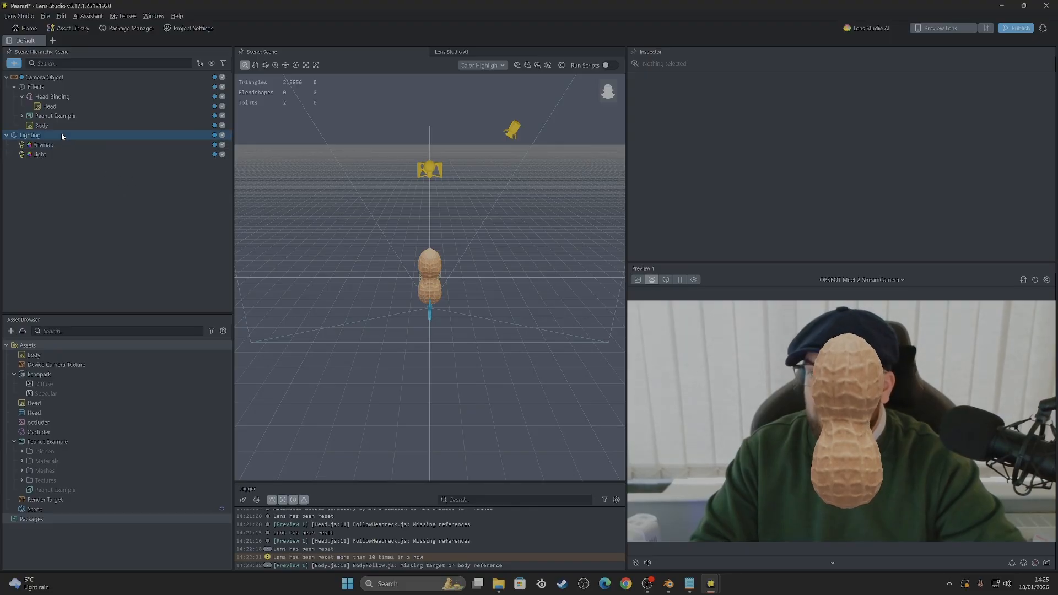
{"action": "left_click", "coordinate": [14, 63]}
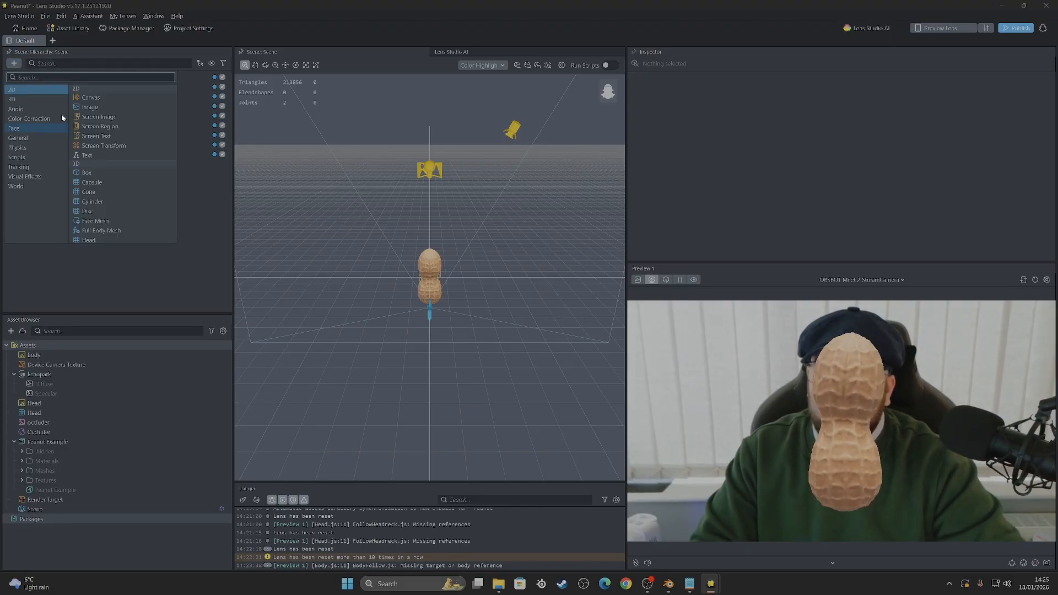
{"action": "left_click", "coordinate": [25, 128]}
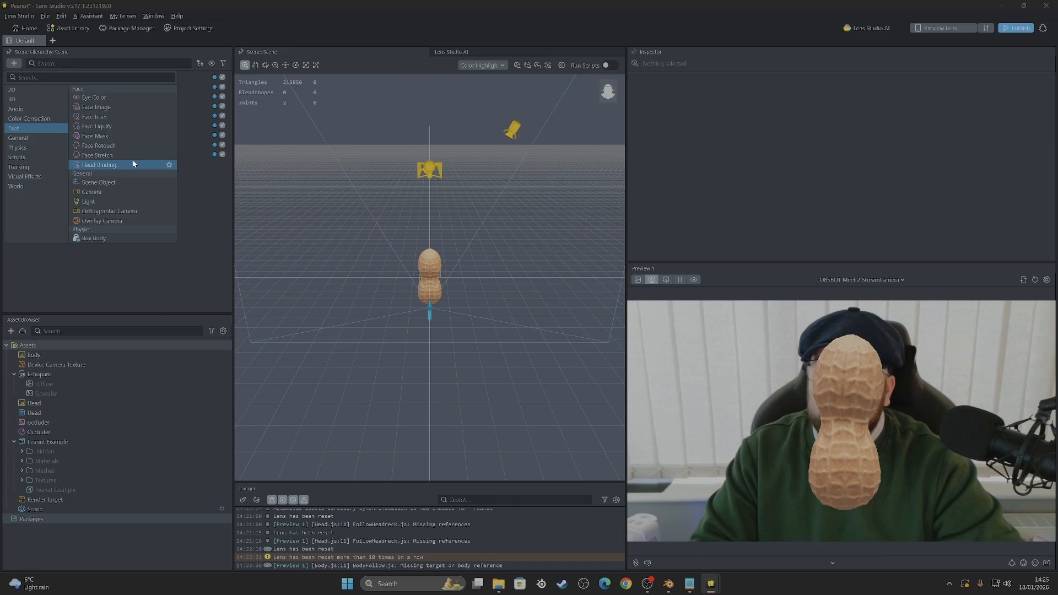
{"action": "left_click", "coordinate": [107, 118]}
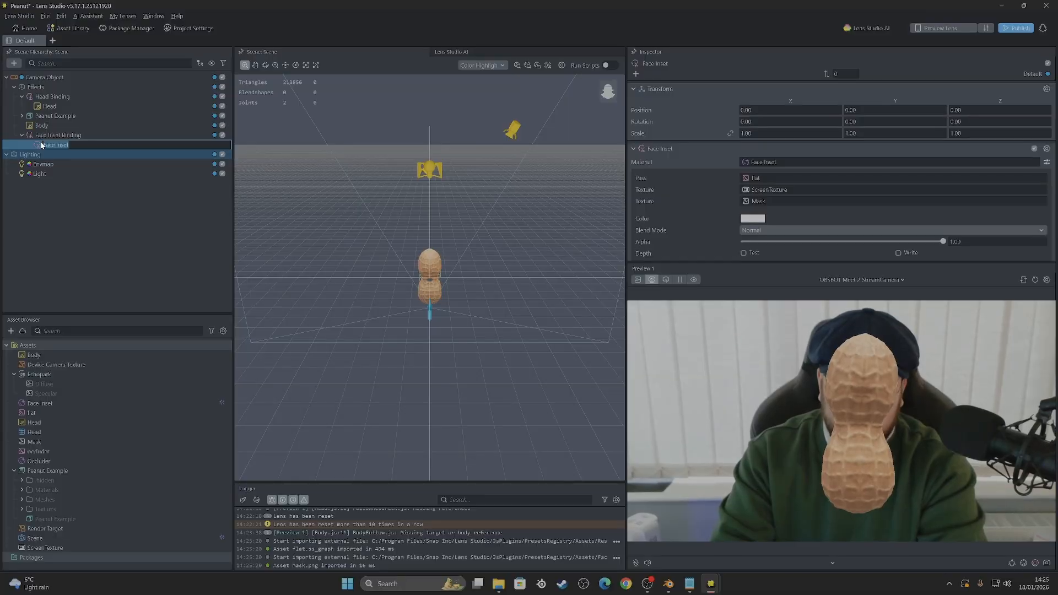
{"action": "type", "text": "Mouth"}
{"action": "key", "text": "Return"}
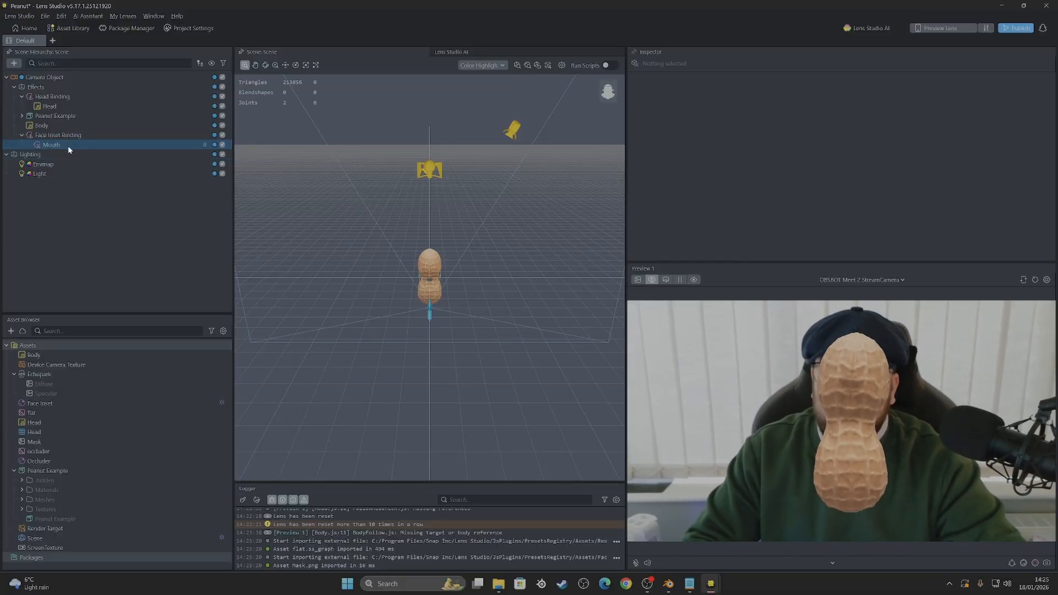
Replace the ScreenTexture on Mouth's Face Inset material with Device Camera Texture
{"action": "left_click", "coordinate": [71, 145]}
{"action": "left_click", "coordinate": [101, 144]}
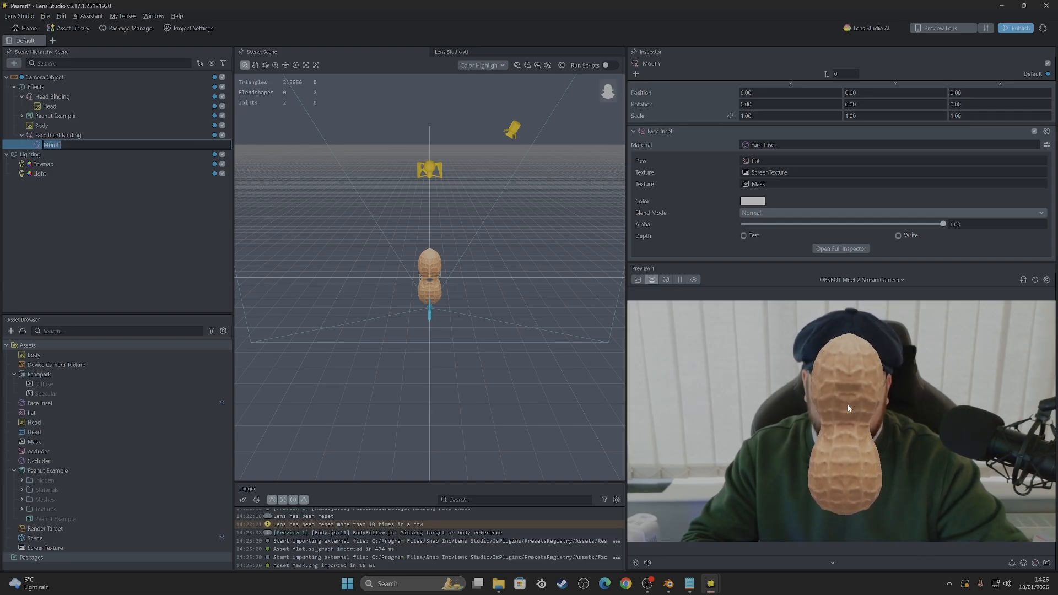
{"action": "left_click", "coordinate": [775, 173]}
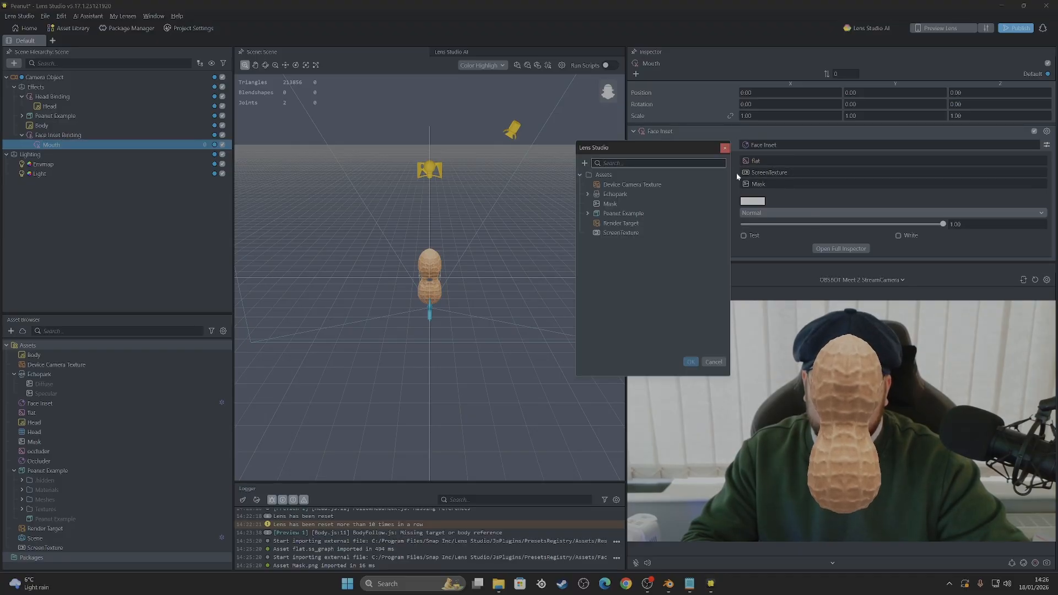
{"action": "left_click", "coordinate": [673, 184]}
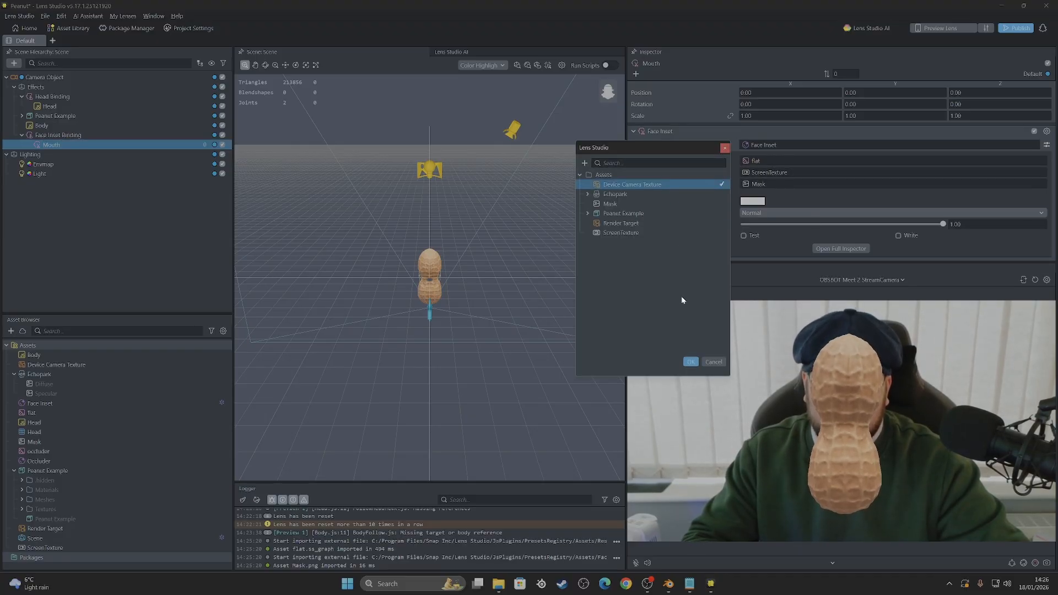
{"action": "left_click", "coordinate": [690, 362]}
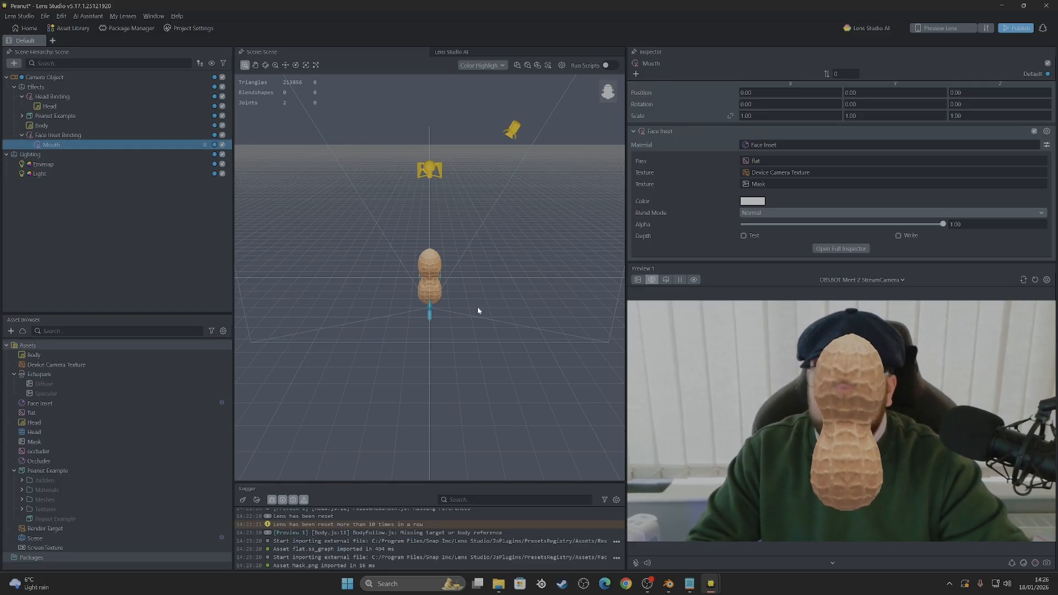
Move Mouth forward and up in front of the peanut's upper half, to about Y 8.46 and Z 7.88
{"action": "left_click_drag", "start_coordinate": [602, 97], "coordinate": [596, 96]}
{"action": "scroll", "coordinate": [441, 257], "scroll_direction": "up", "scroll_amount": 2}
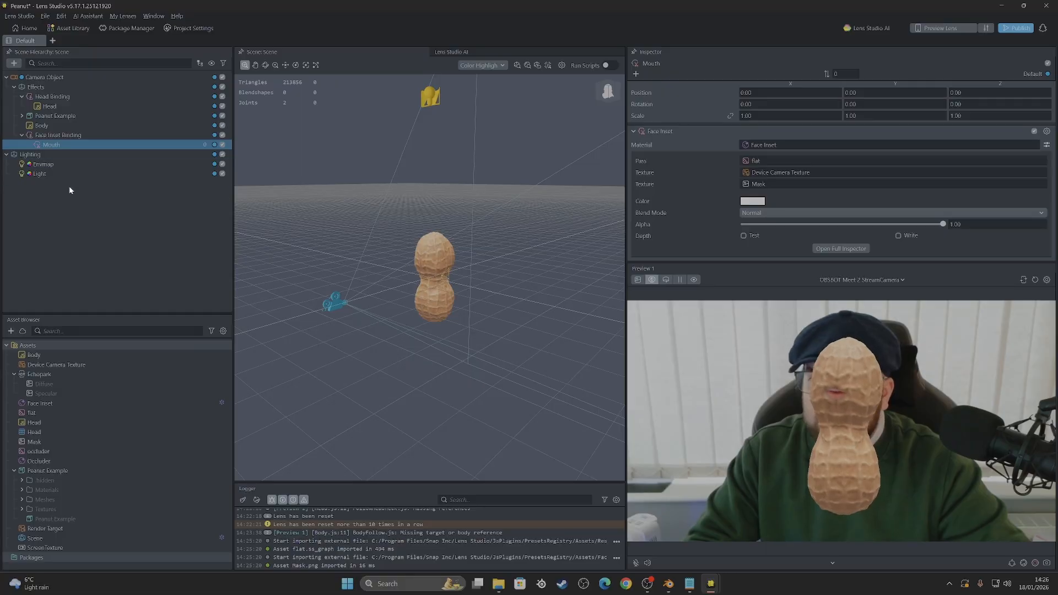
{"action": "left_click", "coordinate": [83, 144]}
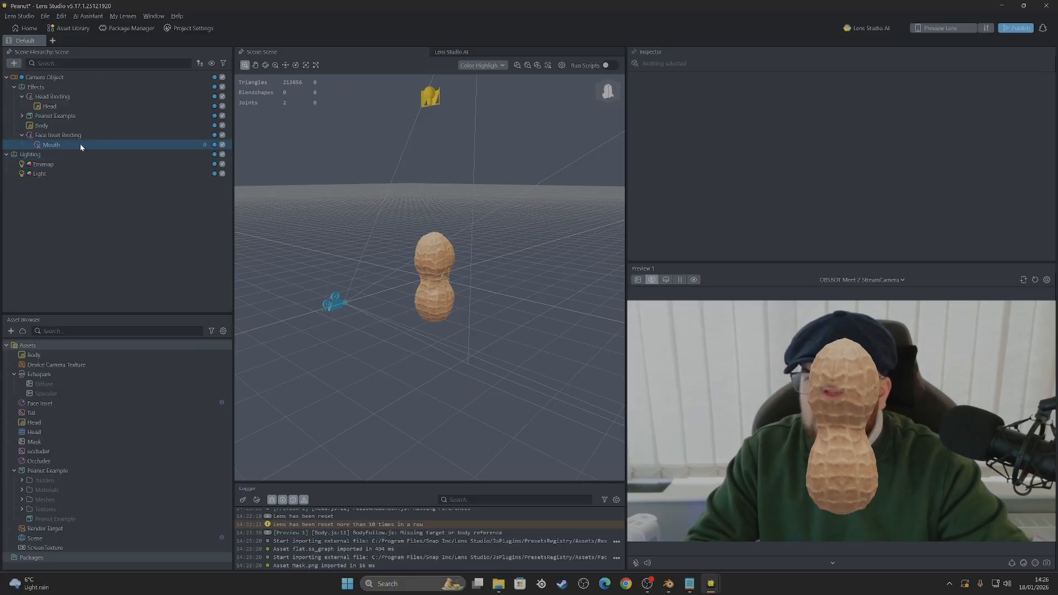
{"action": "left_click", "coordinate": [284, 66]}
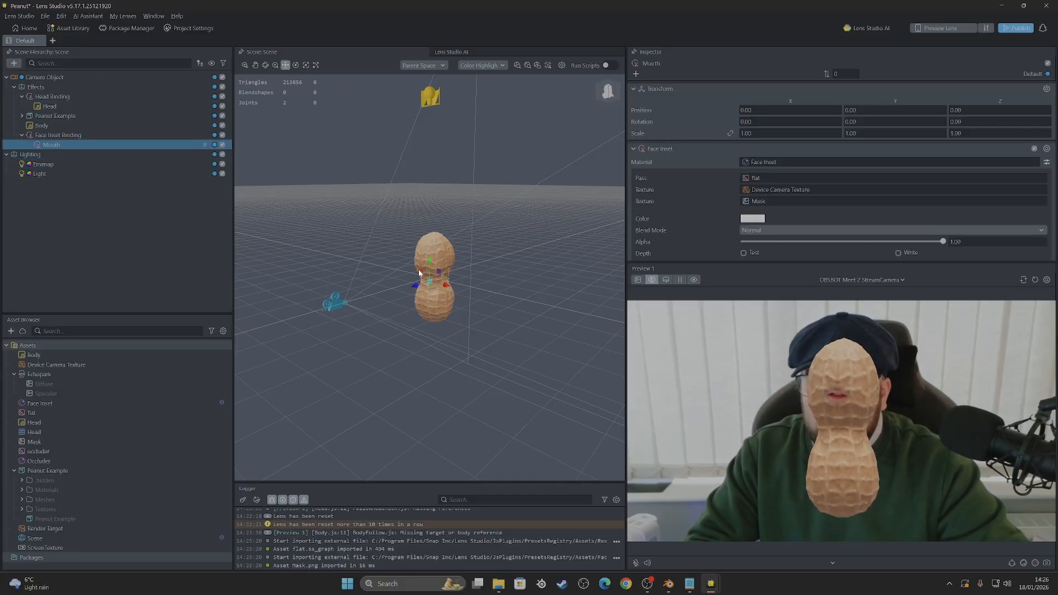
{"action": "scroll", "coordinate": [420, 278], "scroll_direction": "up", "scroll_amount": 2}
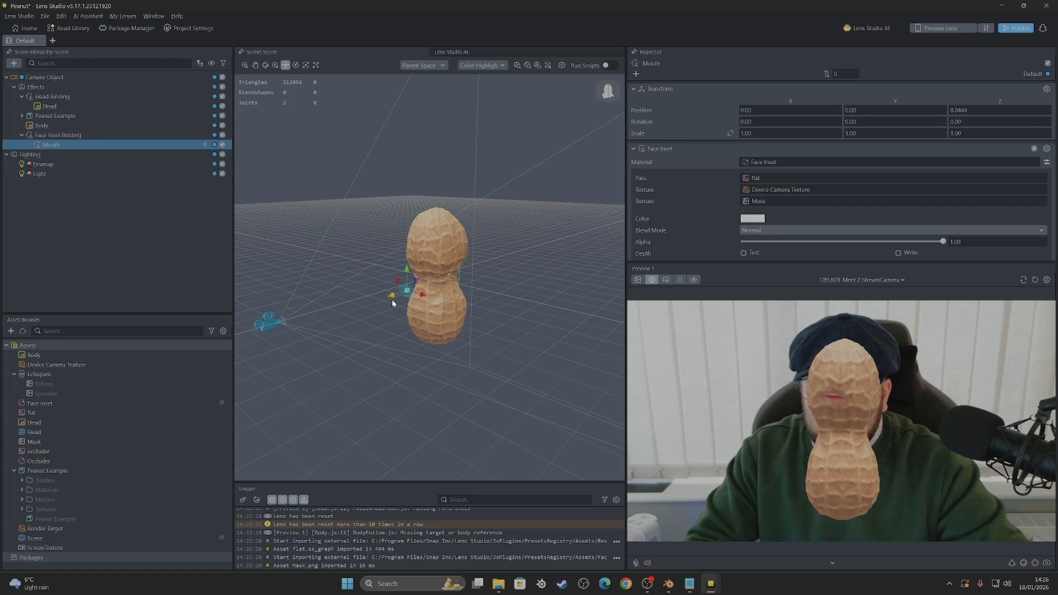
{"action": "scroll", "coordinate": [389, 314], "scroll_direction": "up", "scroll_amount": 3}
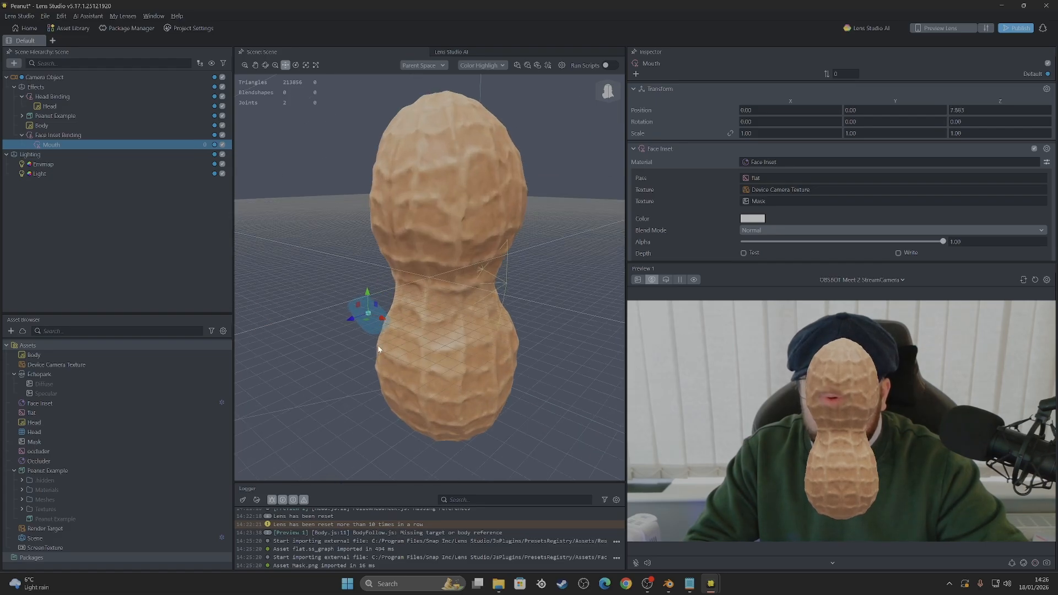
{"action": "scroll", "coordinate": [372, 306], "scroll_direction": "up", "scroll_amount": 1}
{"action": "left_click_drag", "start_coordinate": [364, 290], "coordinate": [363, 185]}
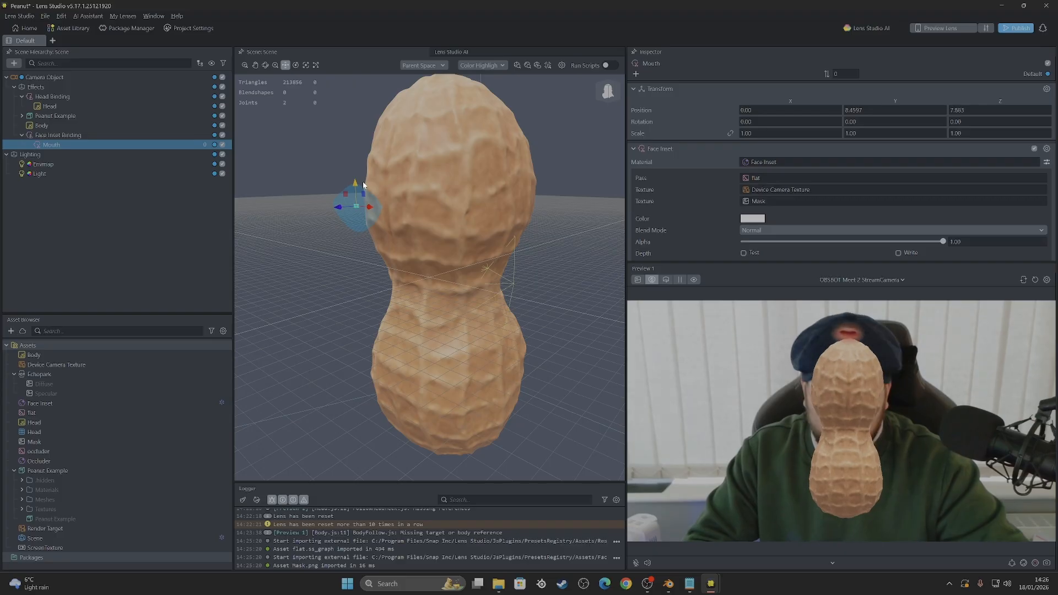
Reposition Mouth closer to the front surface of the peanut's upper half, at about Y 8.0 and Z 6.16
{"action": "left_click_drag", "start_coordinate": [338, 208], "coordinate": [381, 208]}
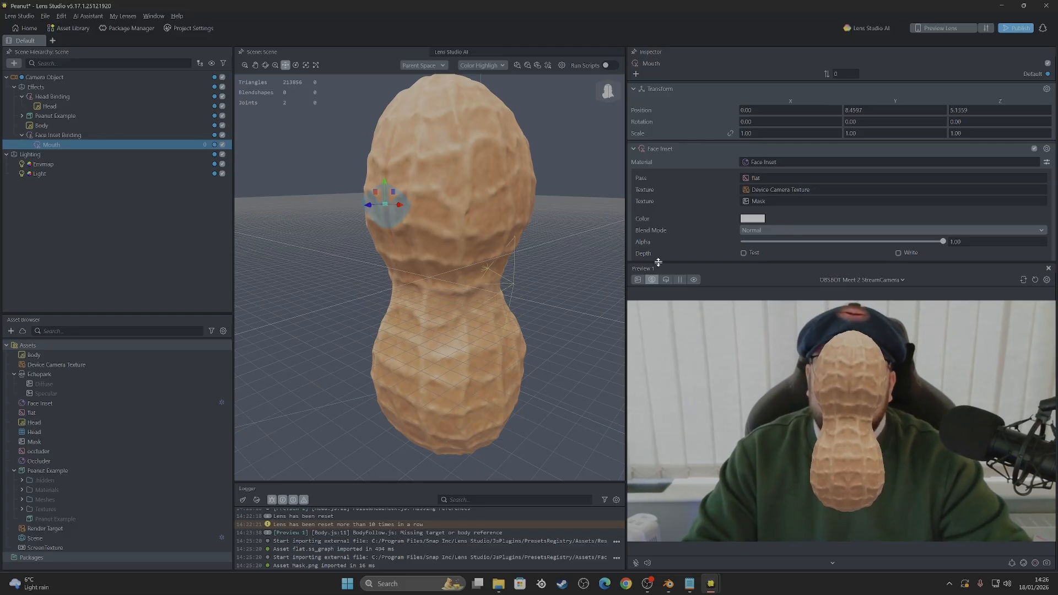
{"action": "left_click_drag", "start_coordinate": [368, 206], "coordinate": [384, 193]}
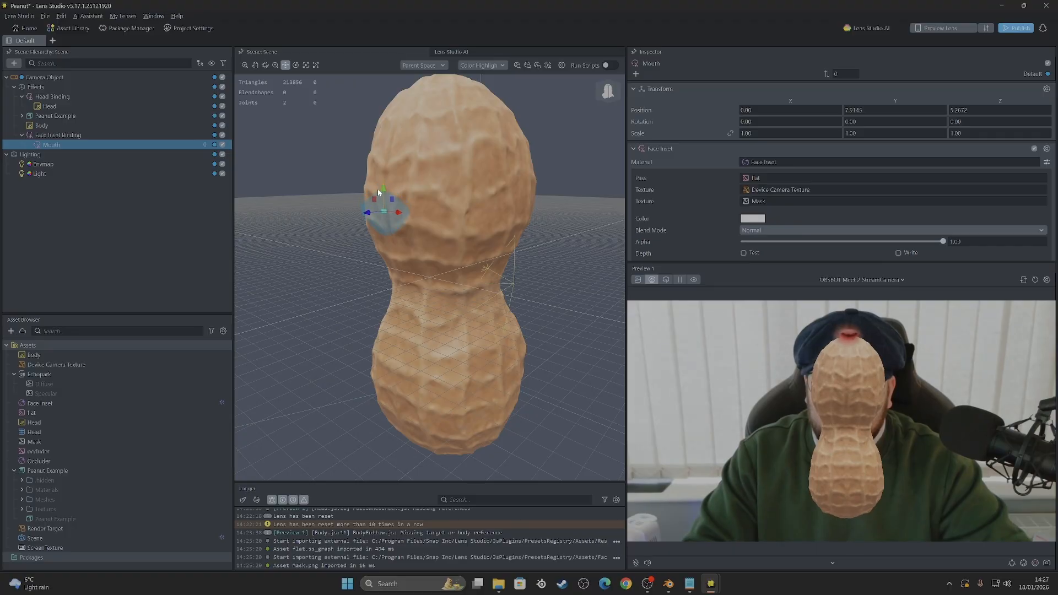
{"action": "left_click", "coordinate": [602, 98]}
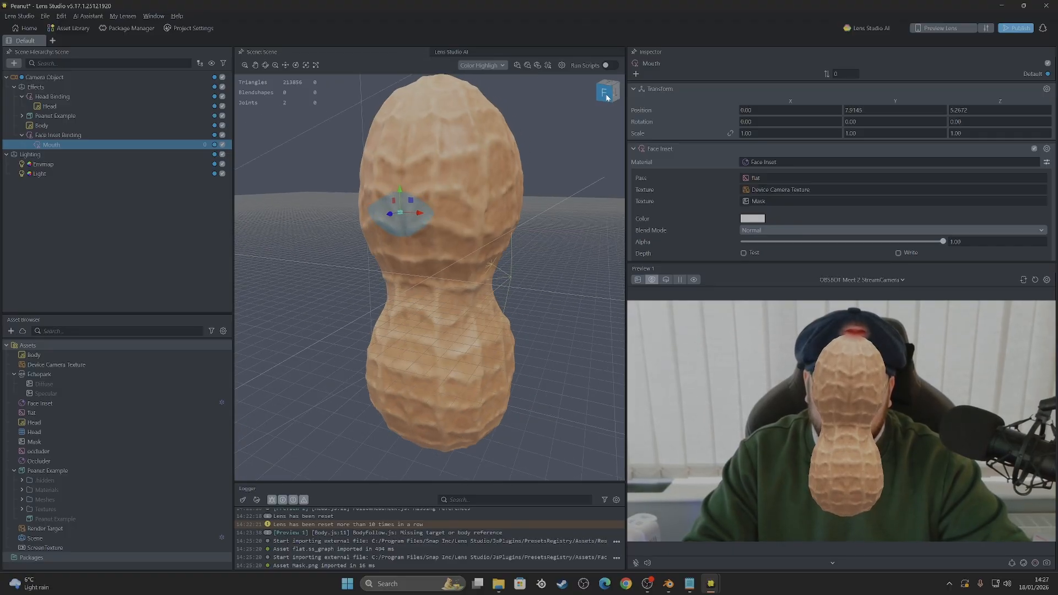
{"action": "key", "text": "w"}
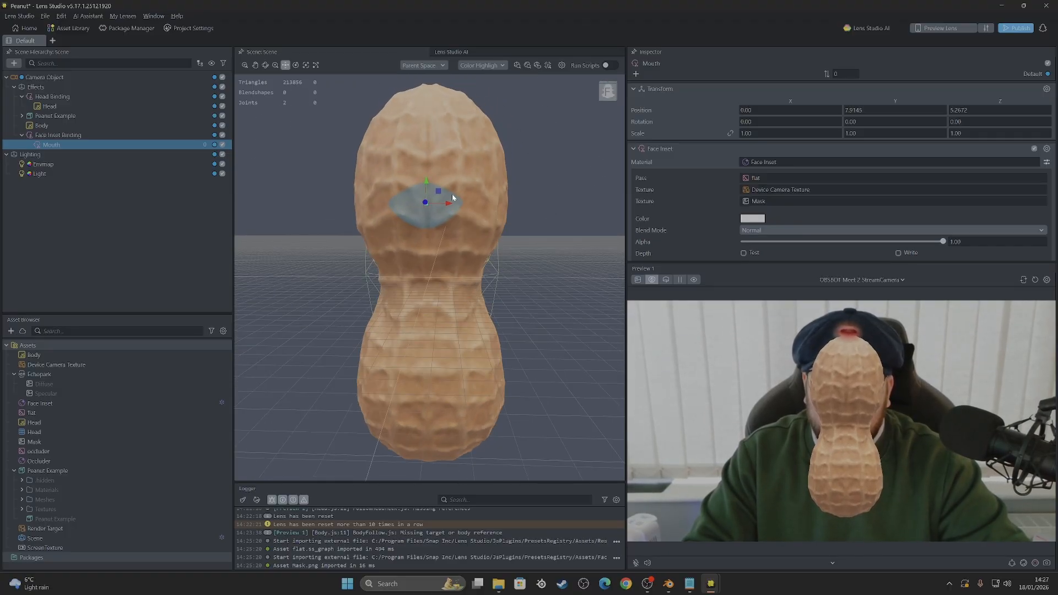
{"action": "left_click_drag", "start_coordinate": [426, 183], "coordinate": [423, 202]}
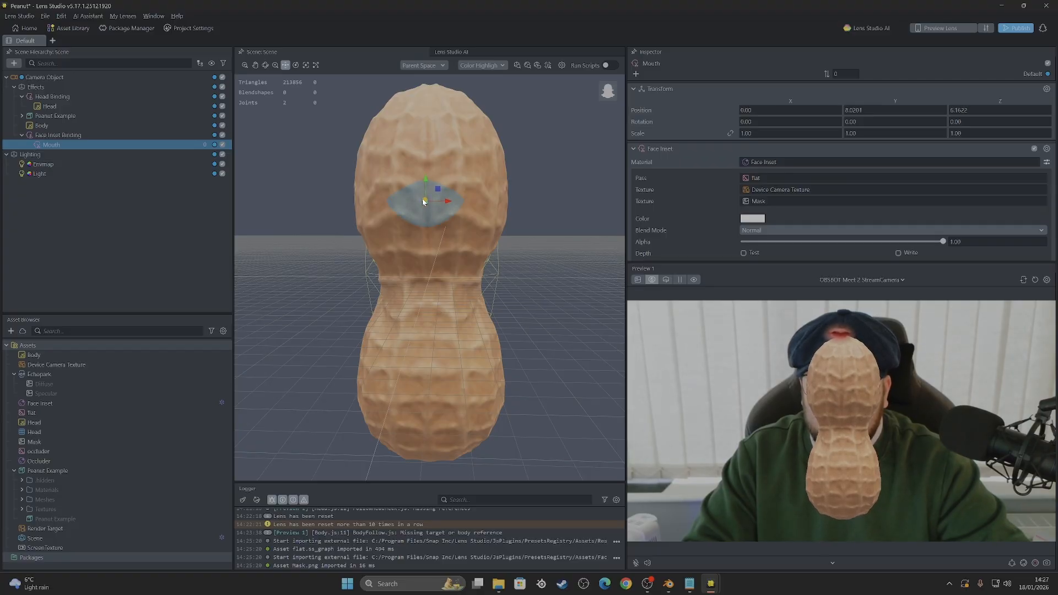
Expand the Peanut Example armature and make Mouth a child of Bone.001
{"action": "left_click", "coordinate": [69, 261]}
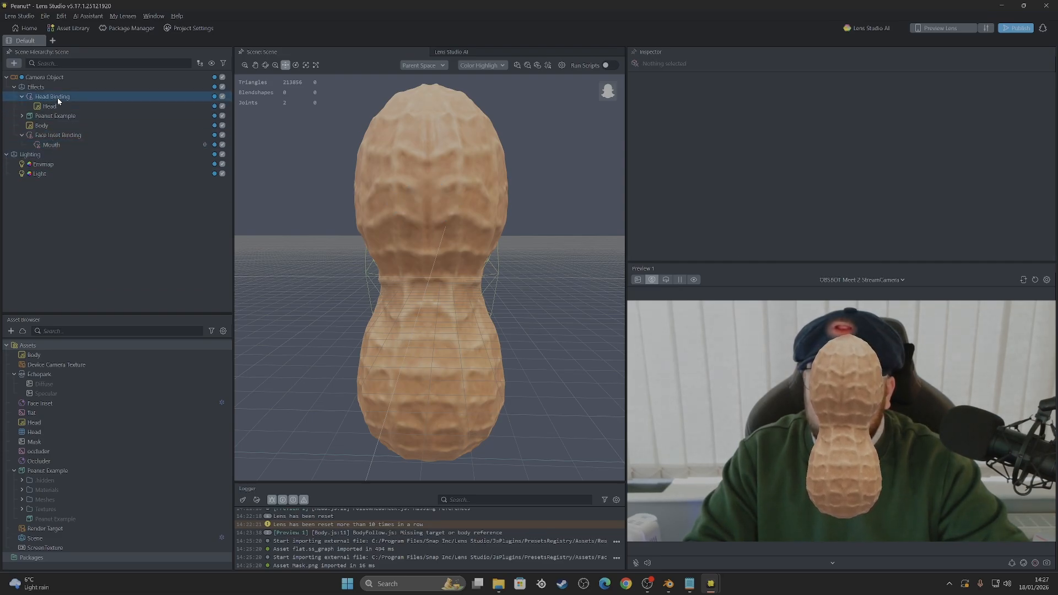
{"action": "left_click", "coordinate": [23, 116]}
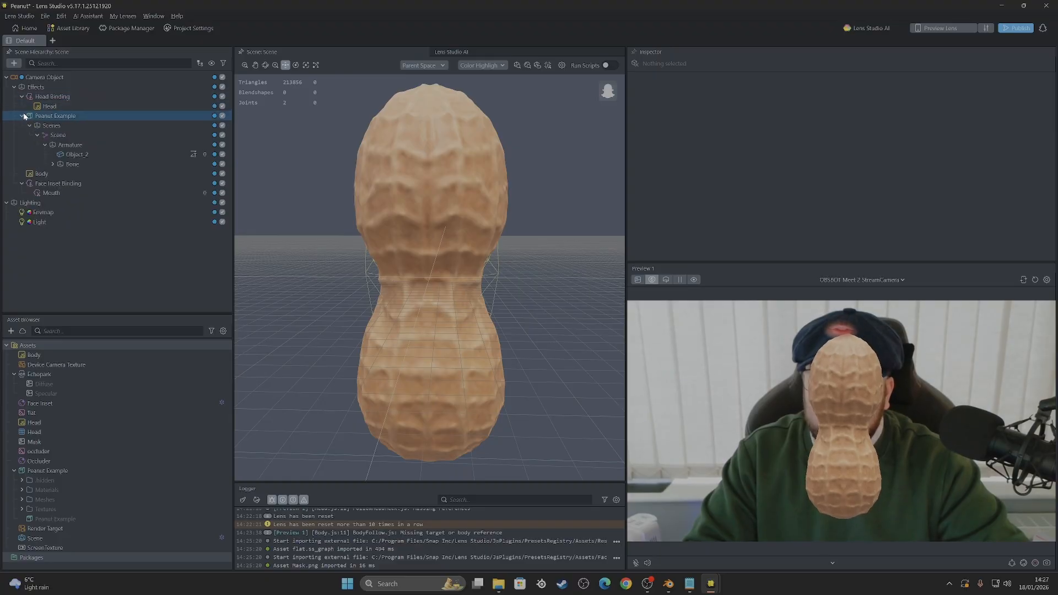
{"action": "left_click", "coordinate": [52, 164]}
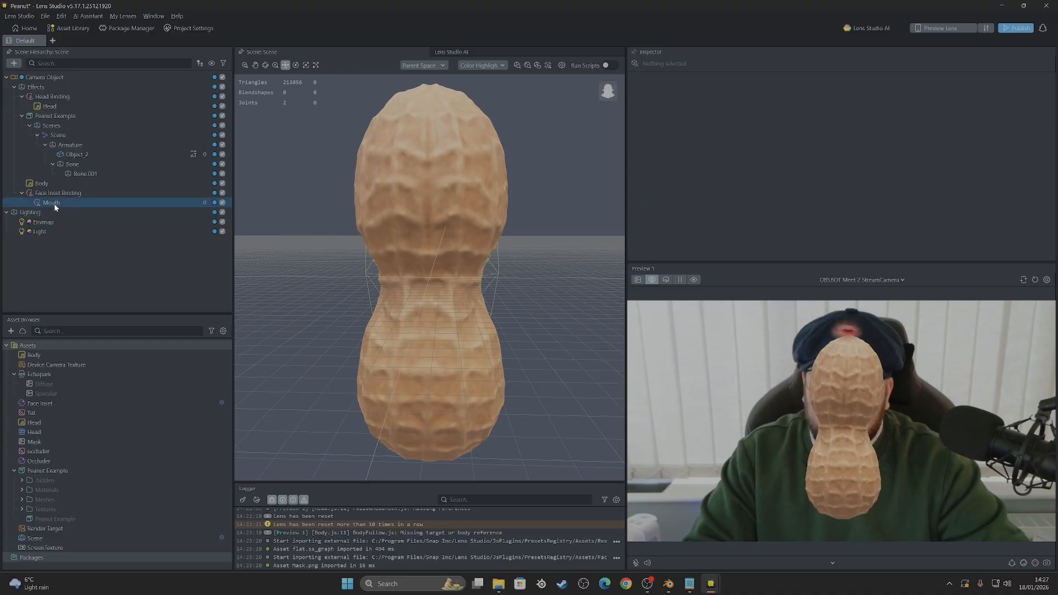
{"action": "left_click_drag", "start_coordinate": [57, 207], "coordinate": [82, 174]}
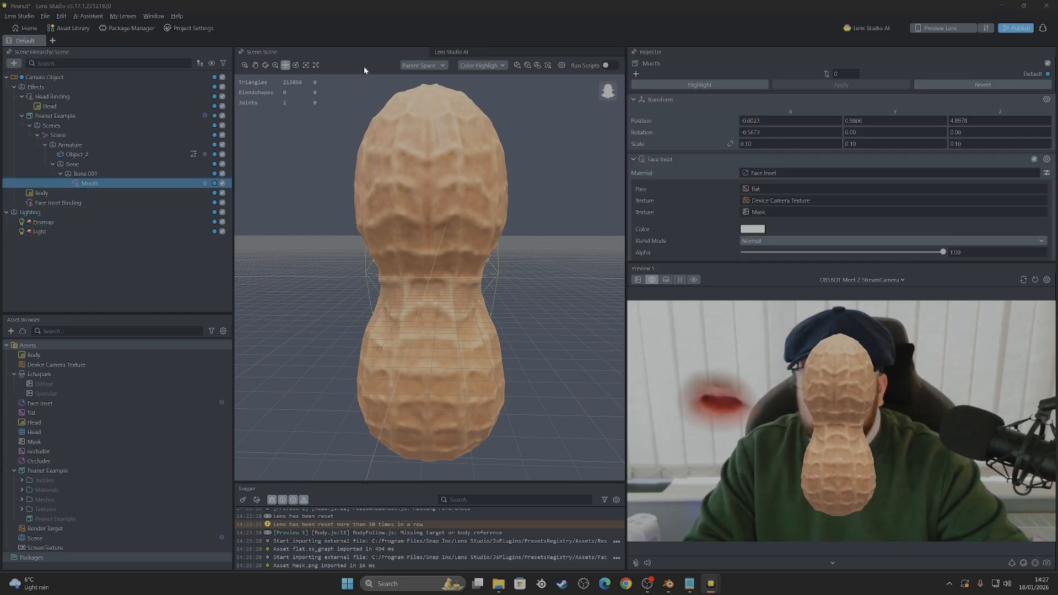
Move Mouth back onto the front of the peanut's upper half, at about Y 0.92 and Z 0.79
{"action": "scroll", "coordinate": [474, 301], "scroll_direction": "down", "scroll_amount": 2}
{"action": "scroll", "coordinate": [474, 301], "scroll_direction": "down", "scroll_amount": 3}
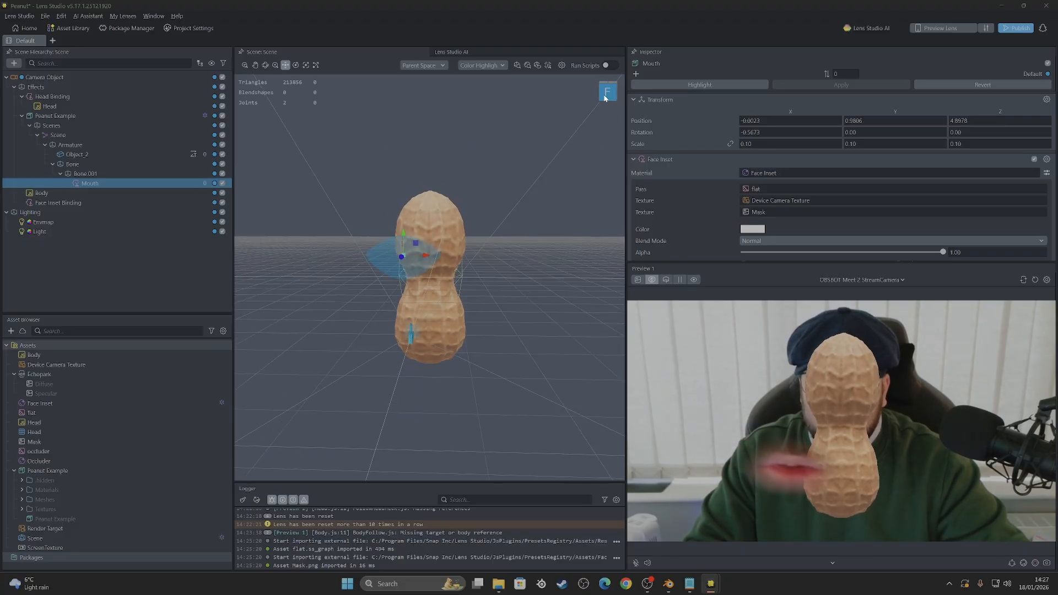
{"action": "left_click_drag", "start_coordinate": [606, 94], "coordinate": [603, 95]}
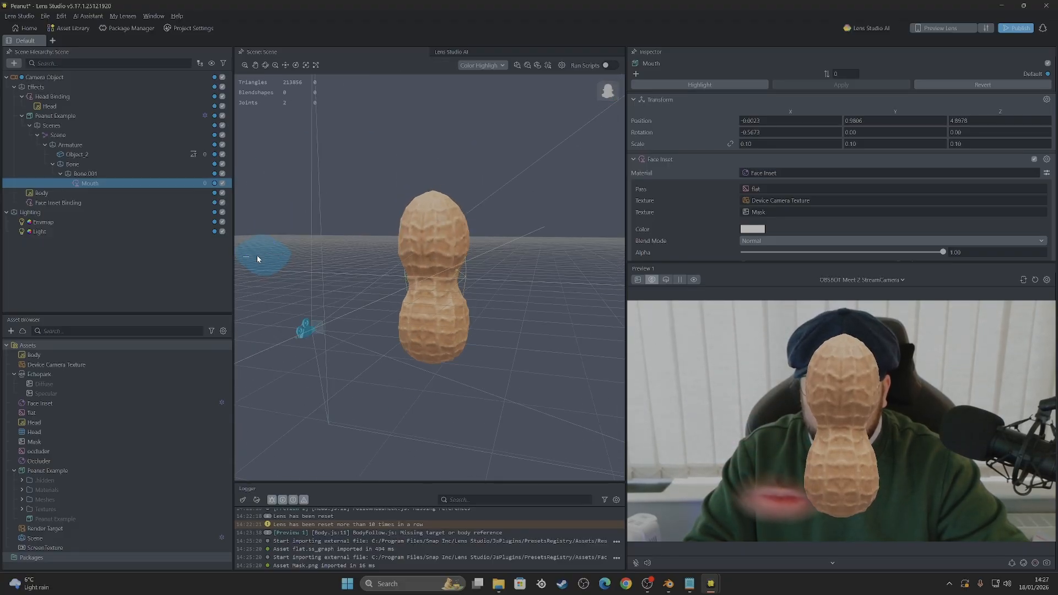
{"action": "left_click", "coordinate": [297, 252]}
{"action": "left_click", "coordinate": [99, 296]}
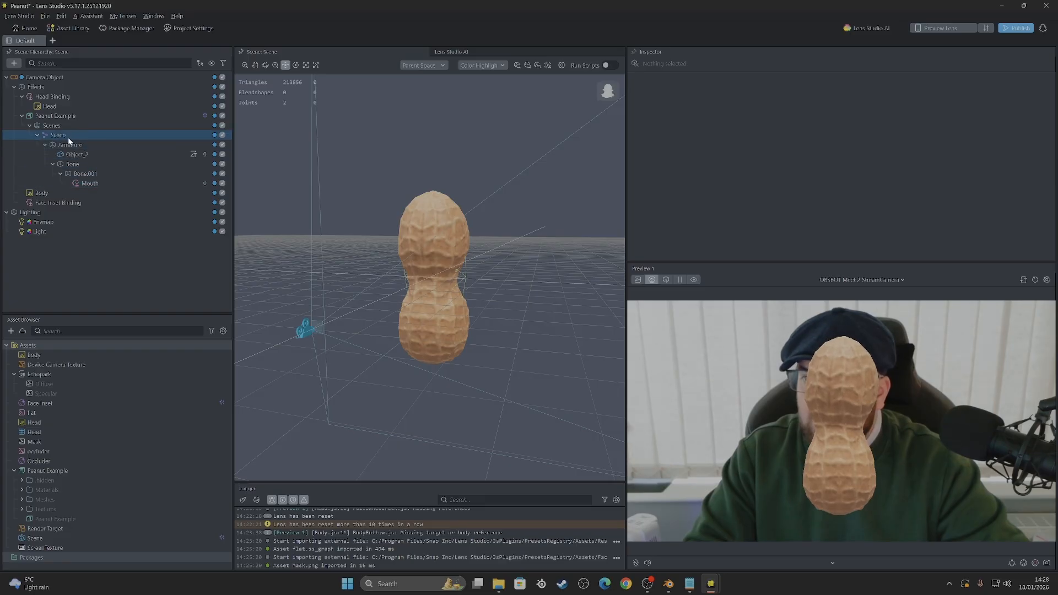
{"action": "left_click", "coordinate": [85, 182]}
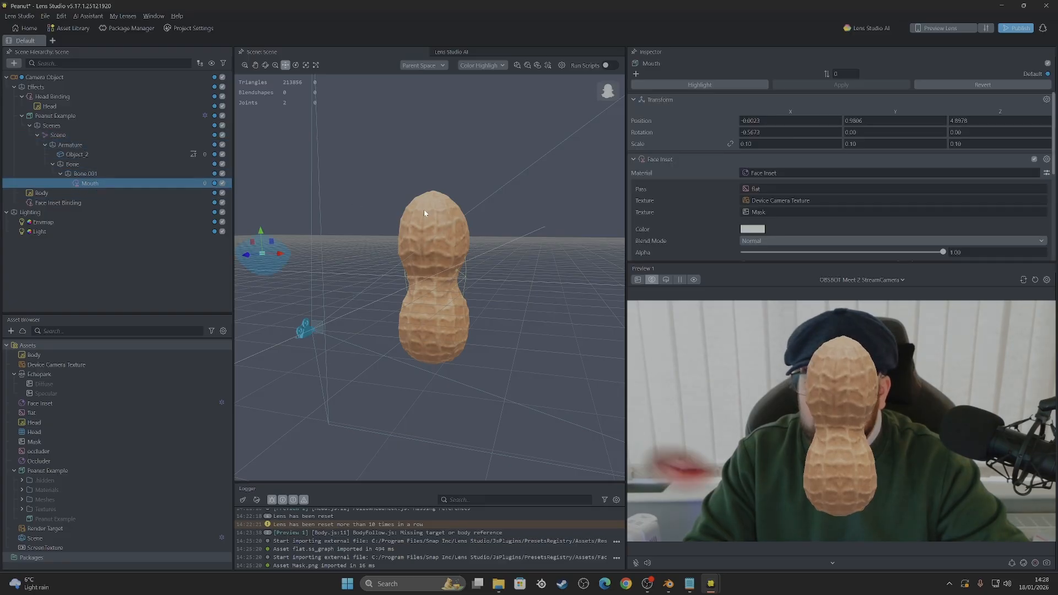
{"action": "left_click", "coordinate": [250, 252]}
{"action": "left_click", "coordinate": [113, 270]}
{"action": "left_click", "coordinate": [89, 184]}
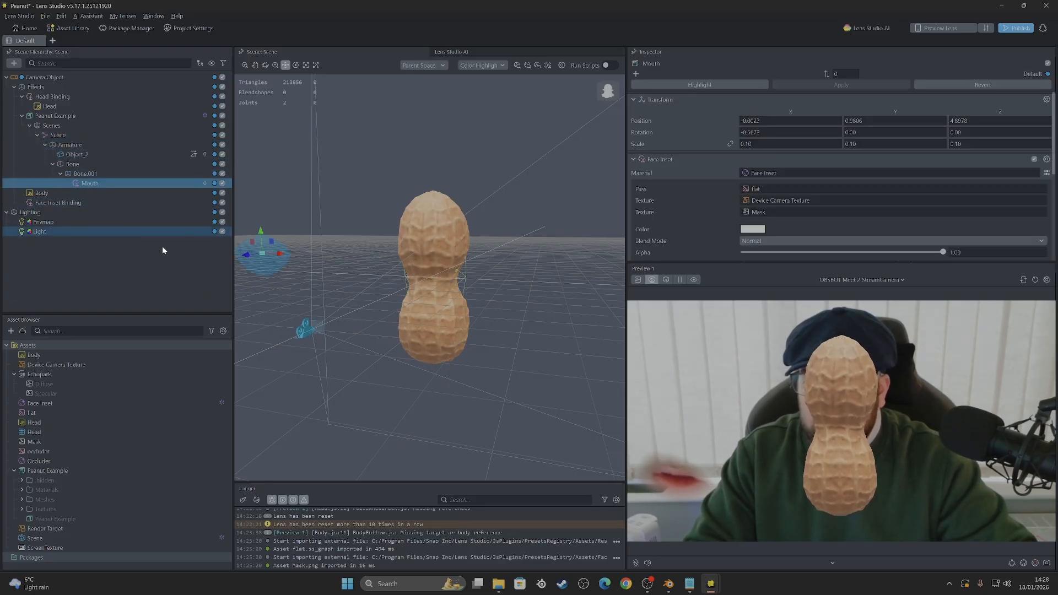
{"action": "left_click_drag", "start_coordinate": [311, 253], "coordinate": [425, 251]}
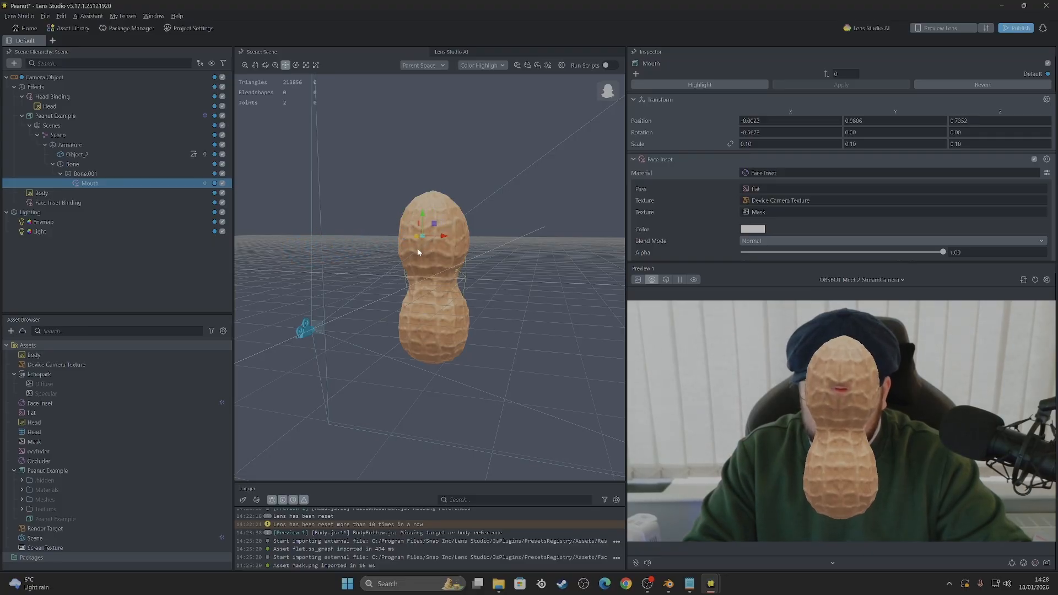
{"action": "scroll", "coordinate": [418, 248], "scroll_direction": "up", "scroll_amount": 3}
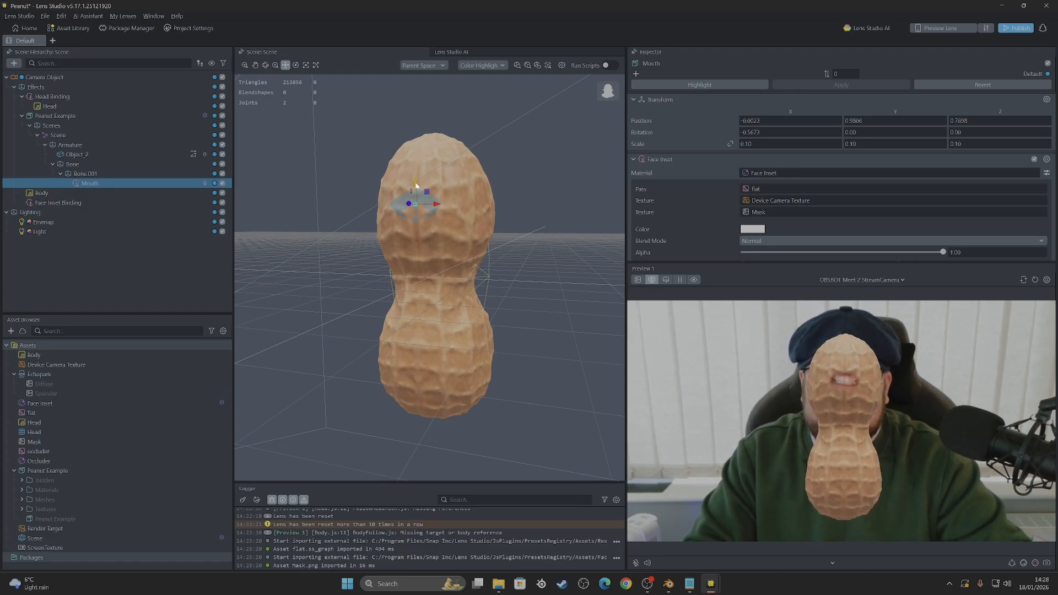
{"action": "left_click_drag", "start_coordinate": [416, 189], "coordinate": [417, 190]}
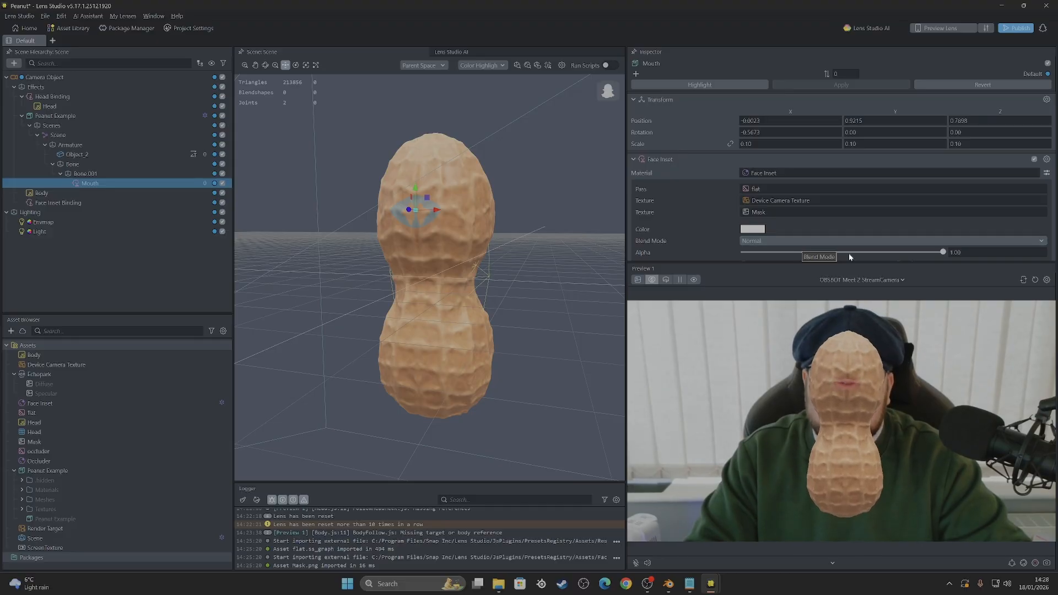
Set the Inner Border Radius of Mouth's Face Inset to 0.00
{"action": "scroll", "coordinate": [735, 210], "scroll_direction": "down", "scroll_amount": 2}
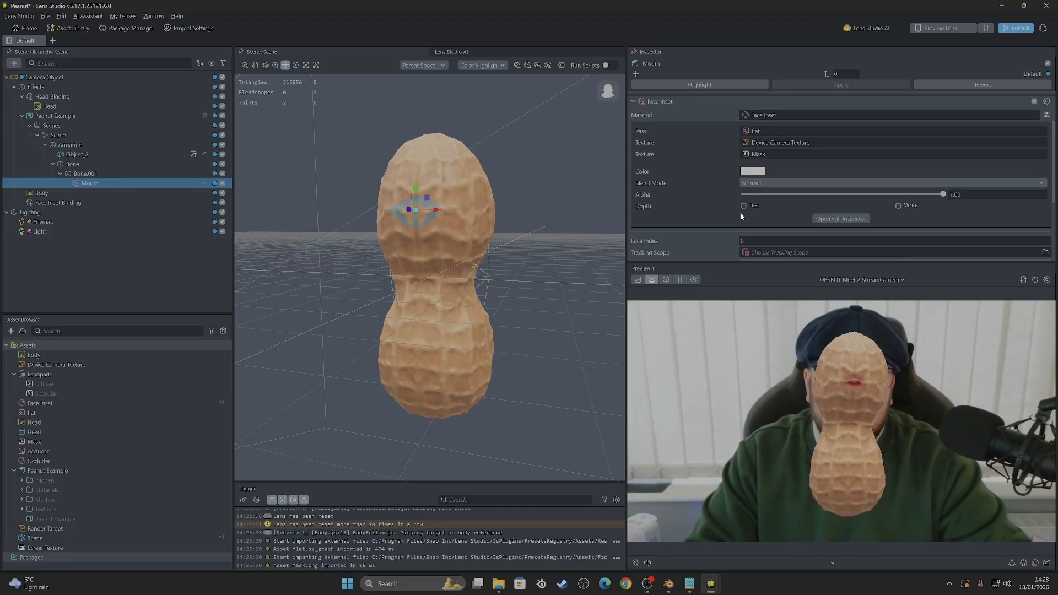
{"action": "scroll", "coordinate": [735, 223], "scroll_direction": "down", "scroll_amount": 3}
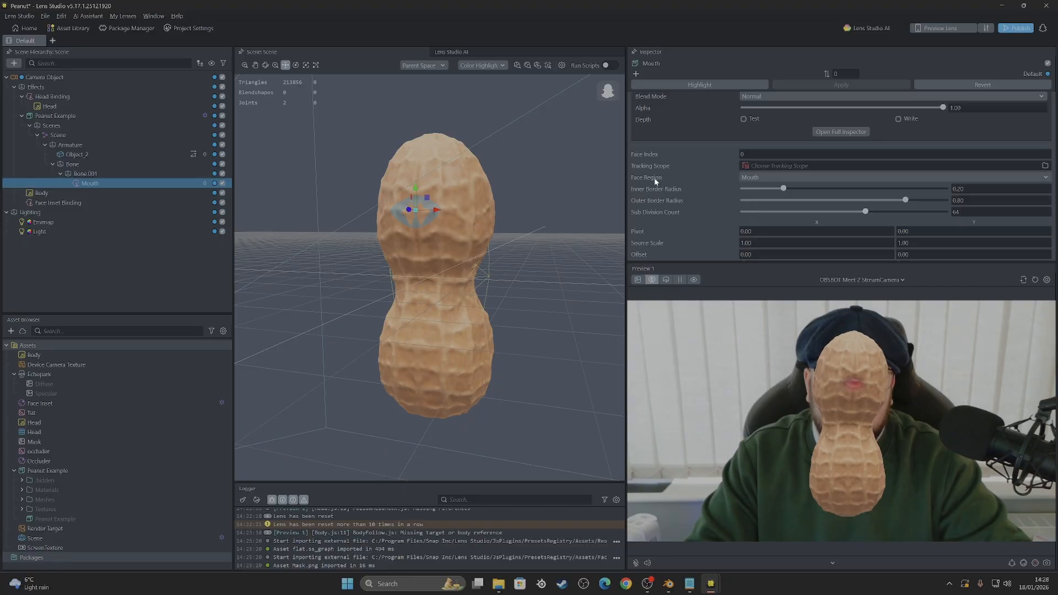
{"action": "scroll", "coordinate": [651, 156], "scroll_direction": "up", "scroll_amount": 4}
{"action": "scroll", "coordinate": [707, 174], "scroll_direction": "down", "scroll_amount": 4}
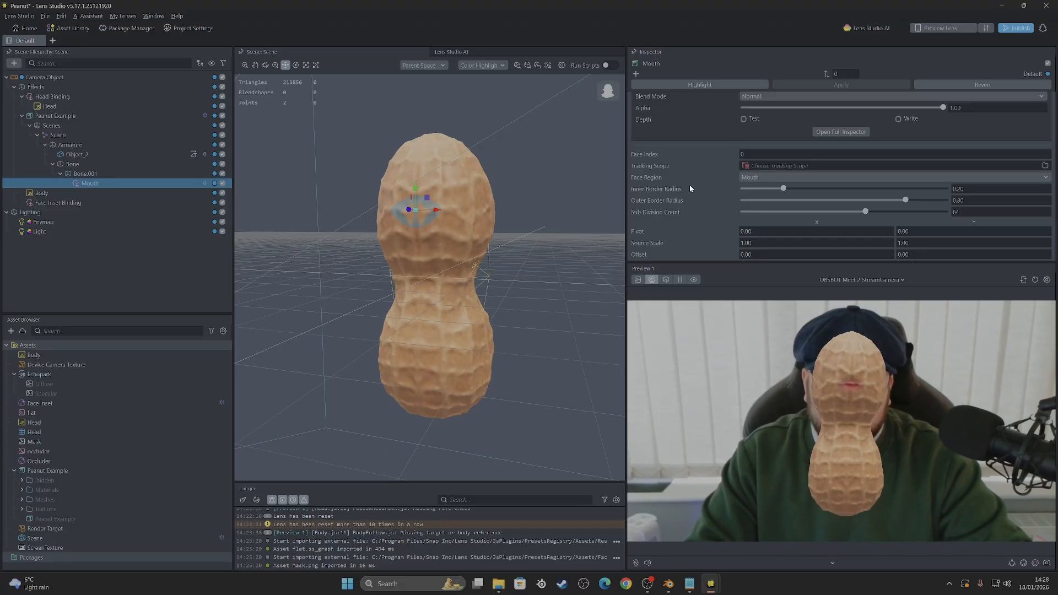
{"action": "scroll", "coordinate": [684, 179], "scroll_direction": "down", "scroll_amount": 1}
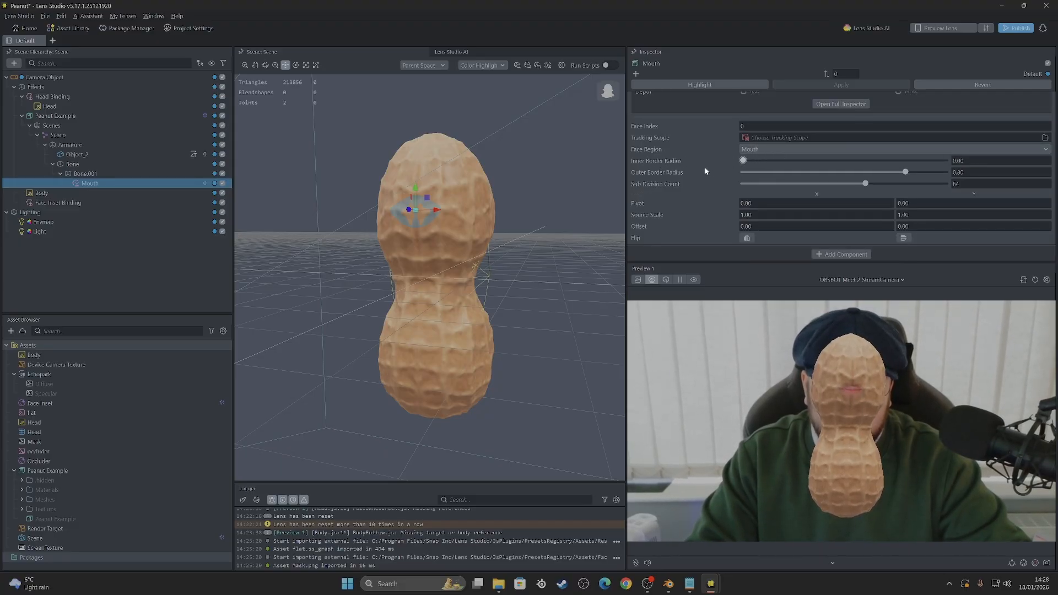
{"action": "left_click_drag", "start_coordinate": [743, 160], "coordinate": [944, 181]}
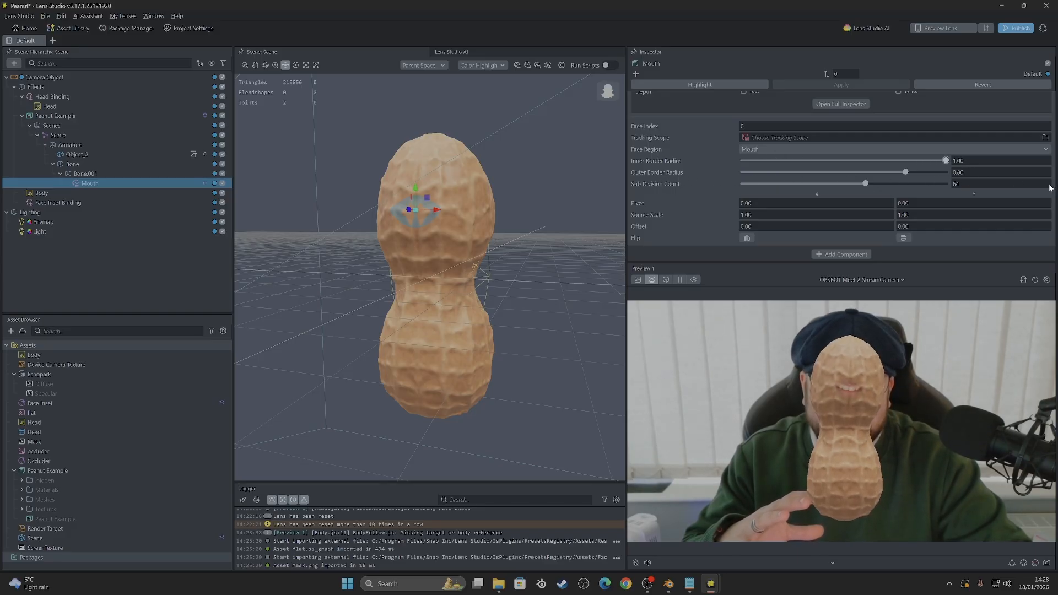
{"action": "left_click_drag", "start_coordinate": [1050, 187], "coordinate": [530, 184]}
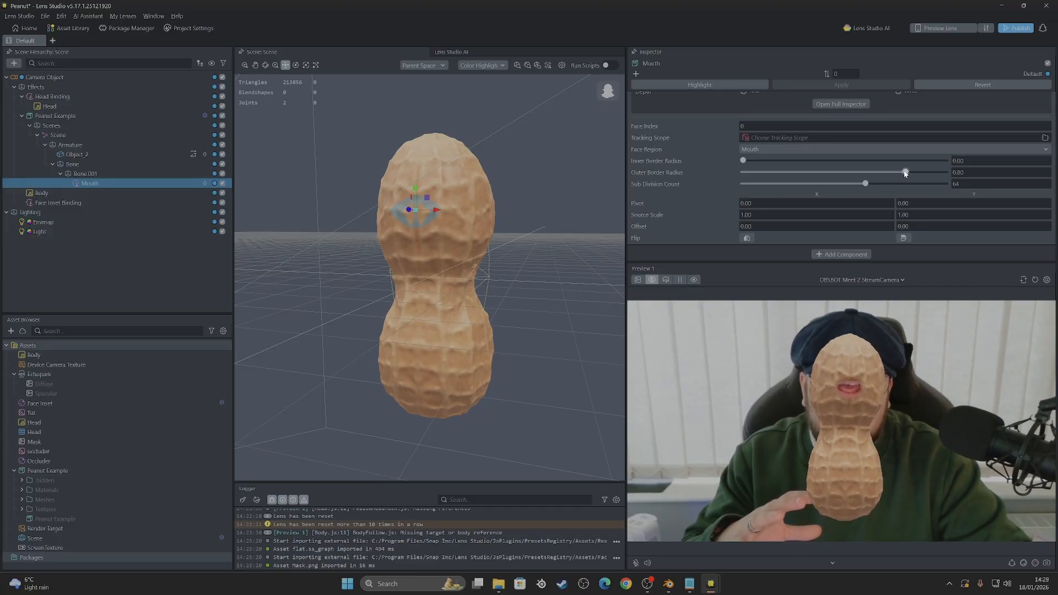
Set the Outer Border Radius of Mouth's Face Inset to 0.40
{"action": "left_click_drag", "start_coordinate": [907, 172], "coordinate": [885, 172]}
{"action": "left_click_drag", "start_coordinate": [780, 183], "coordinate": [729, 181]}
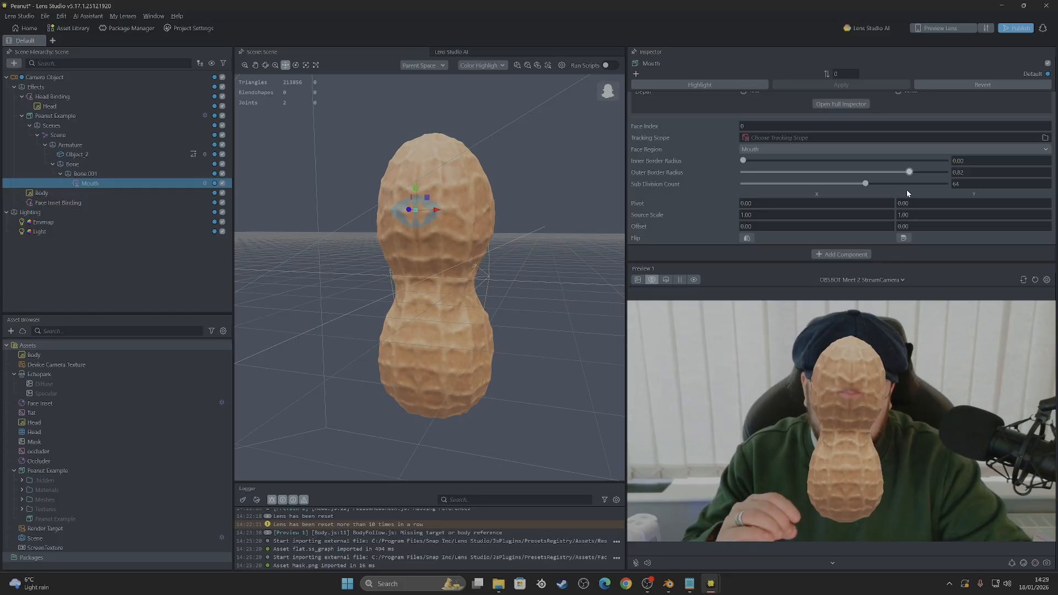
{"action": "left_click_drag", "start_coordinate": [907, 193], "coordinate": [980, 197]}
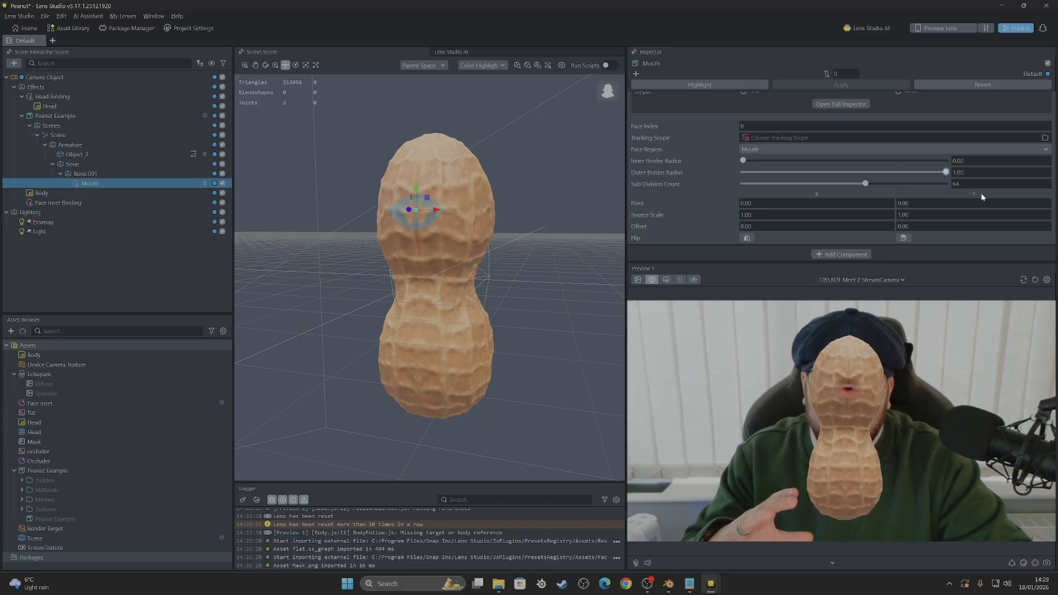
{"action": "left_click_drag", "start_coordinate": [940, 194], "coordinate": [785, 196]}
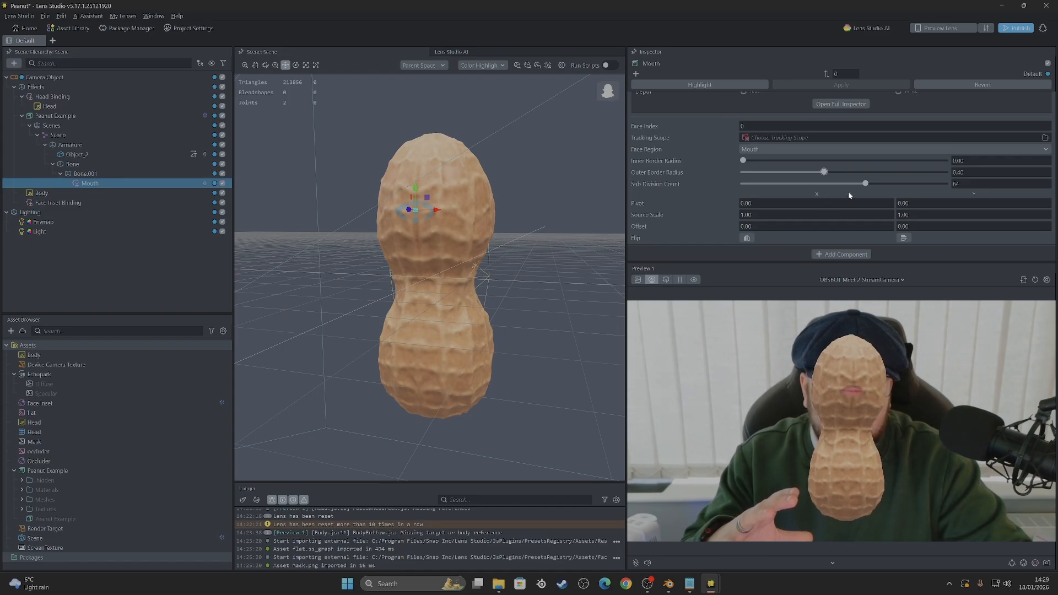
Raise the Sub Division Count of Mouth's Face Inset to 99
{"action": "left_click_drag", "start_coordinate": [865, 184], "coordinate": [695, 199]}
{"action": "left_click_drag", "start_coordinate": [798, 193], "coordinate": [874, 185]}
{"action": "left_click_drag", "start_coordinate": [754, 204], "coordinate": [920, 185]}
{"action": "left_click_drag", "start_coordinate": [830, 181], "coordinate": [945, 184]}
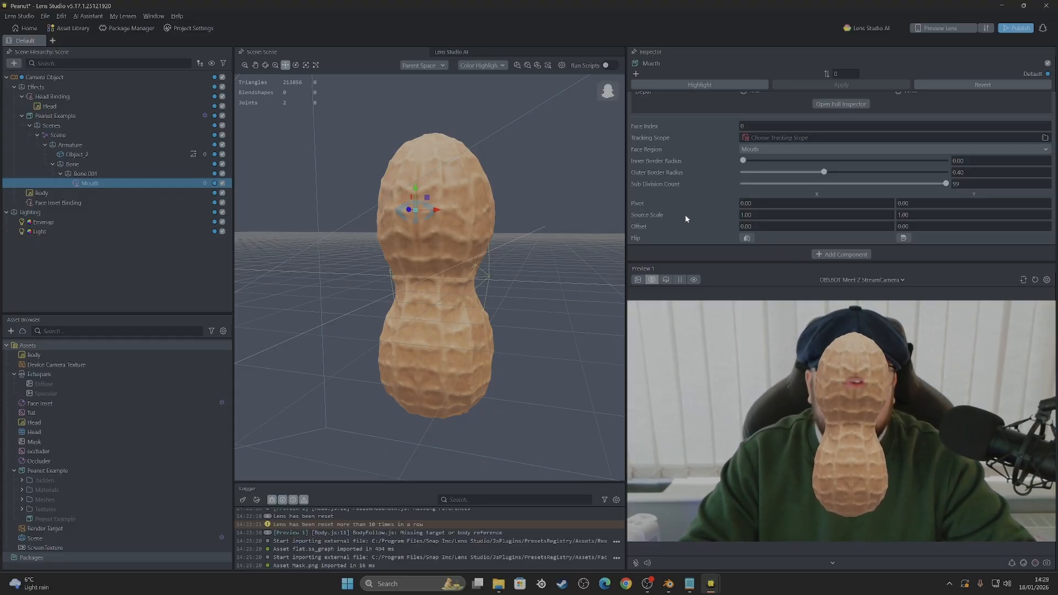
Set Mouth's scale to X 0.11, Y 0.12 and Z 0.16, and deselect it
{"action": "scroll", "coordinate": [717, 170], "scroll_direction": "up", "scroll_amount": 5}
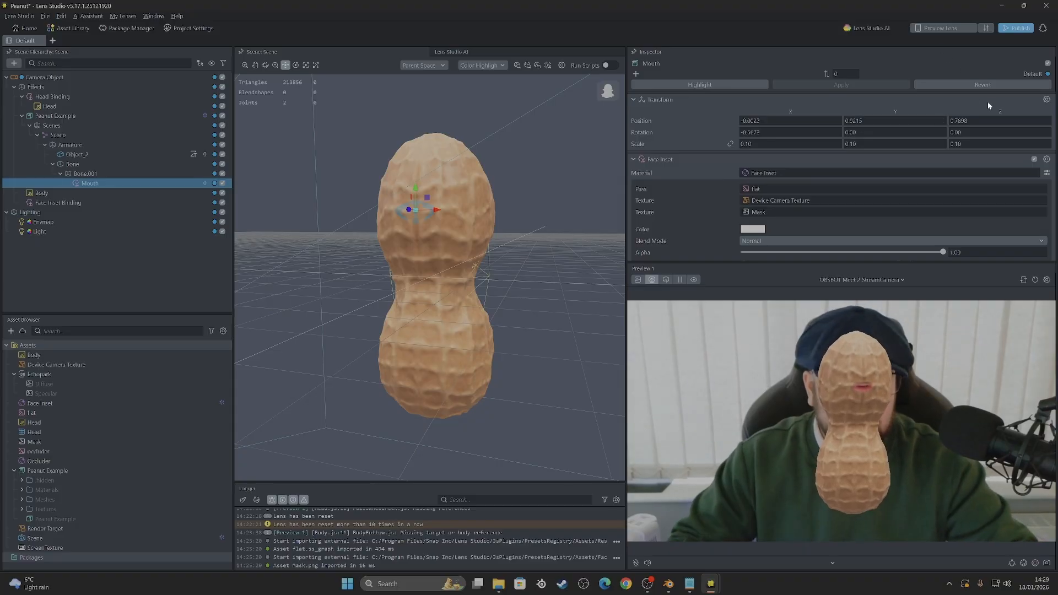
{"action": "left_click", "coordinate": [837, 141]}
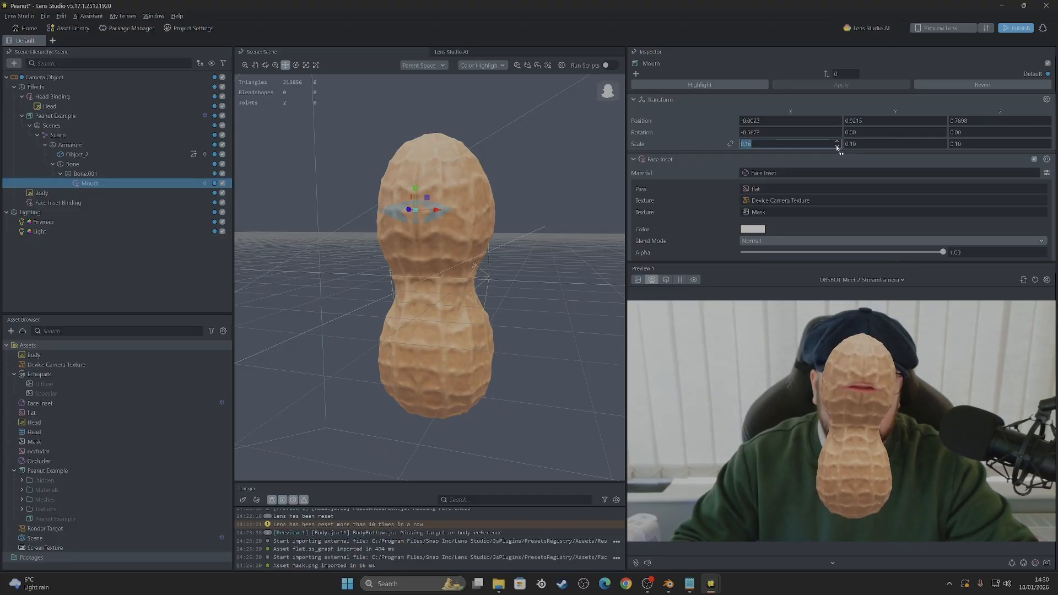
{"action": "left_click", "coordinate": [837, 147]}
{"action": "left_click", "coordinate": [943, 141]}
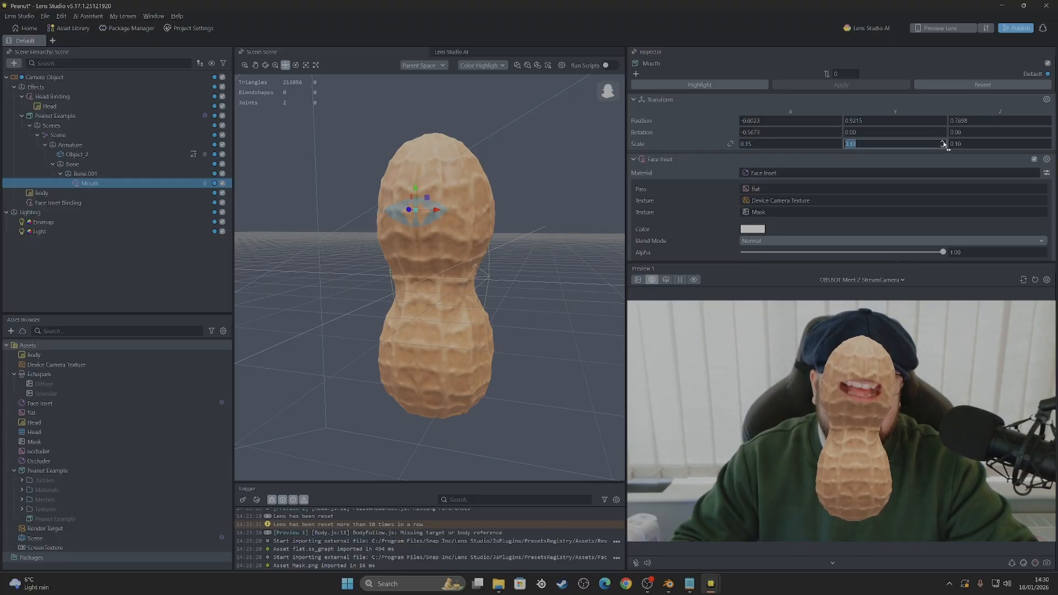
{"action": "left_click", "coordinate": [942, 148]}
{"action": "left_click", "coordinate": [942, 147]}
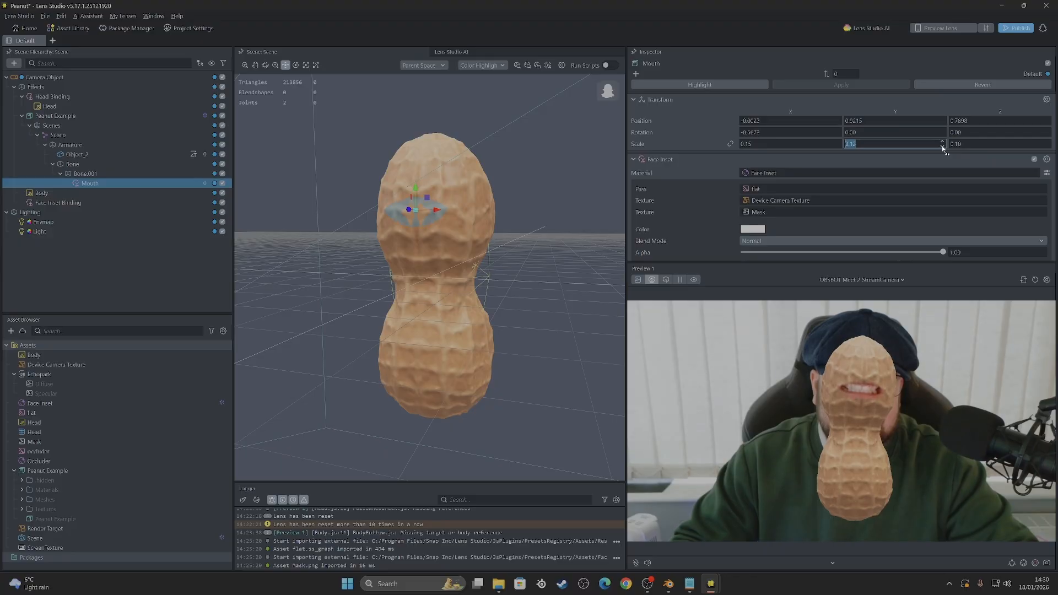
{"action": "left_click", "coordinate": [838, 147]}
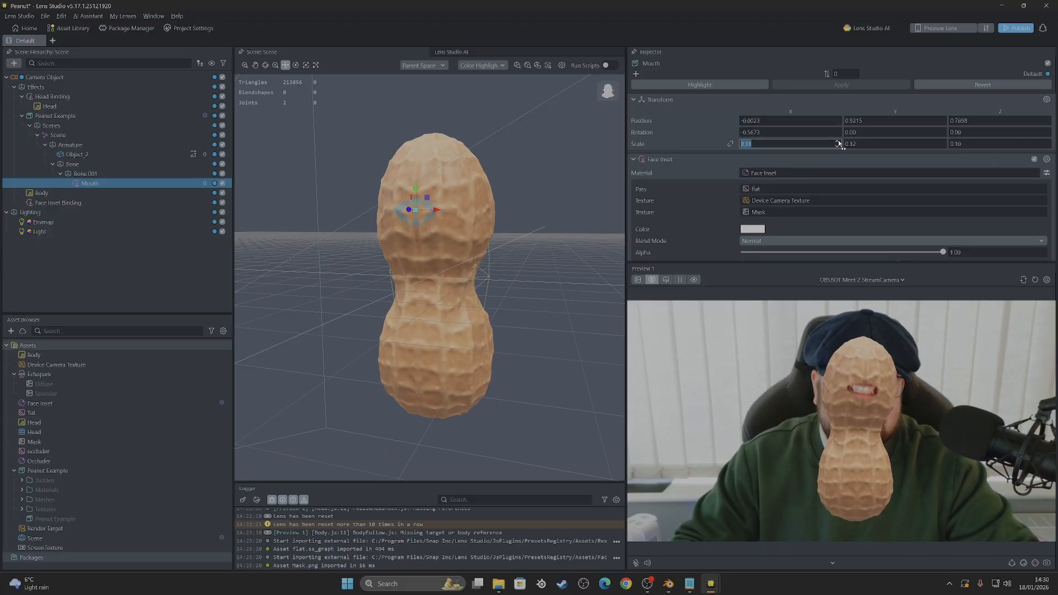
{"action": "left_click", "coordinate": [1047, 142]}
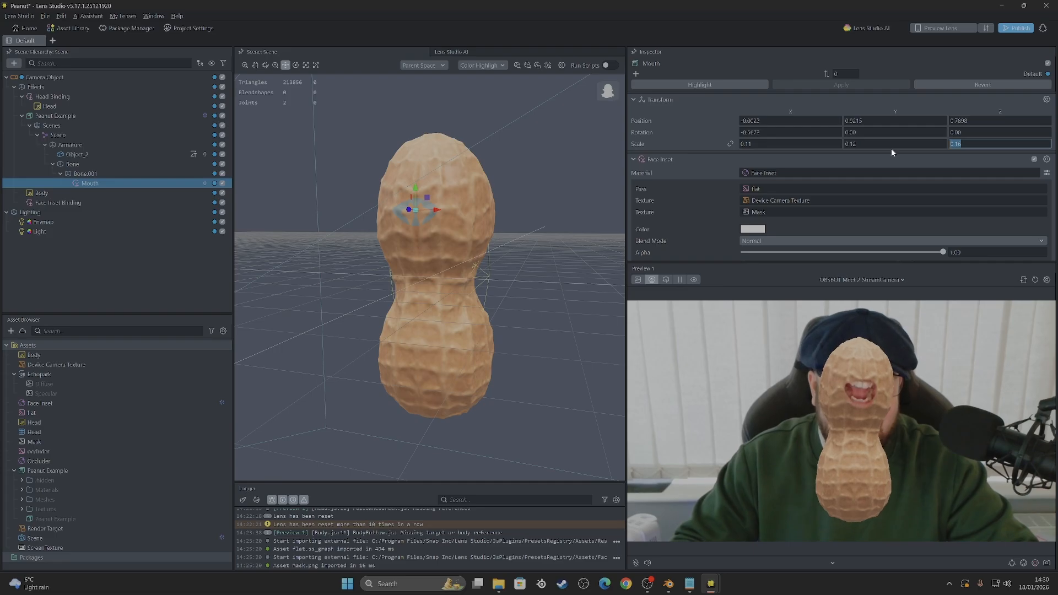
{"action": "left_click", "coordinate": [710, 168]}
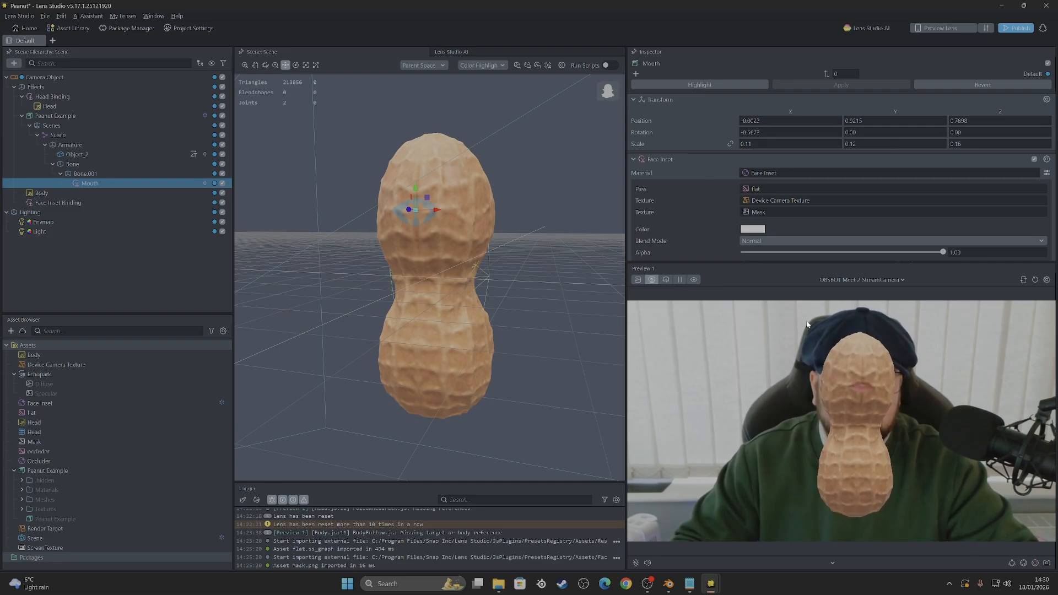
{"action": "left_click", "coordinate": [107, 281]}
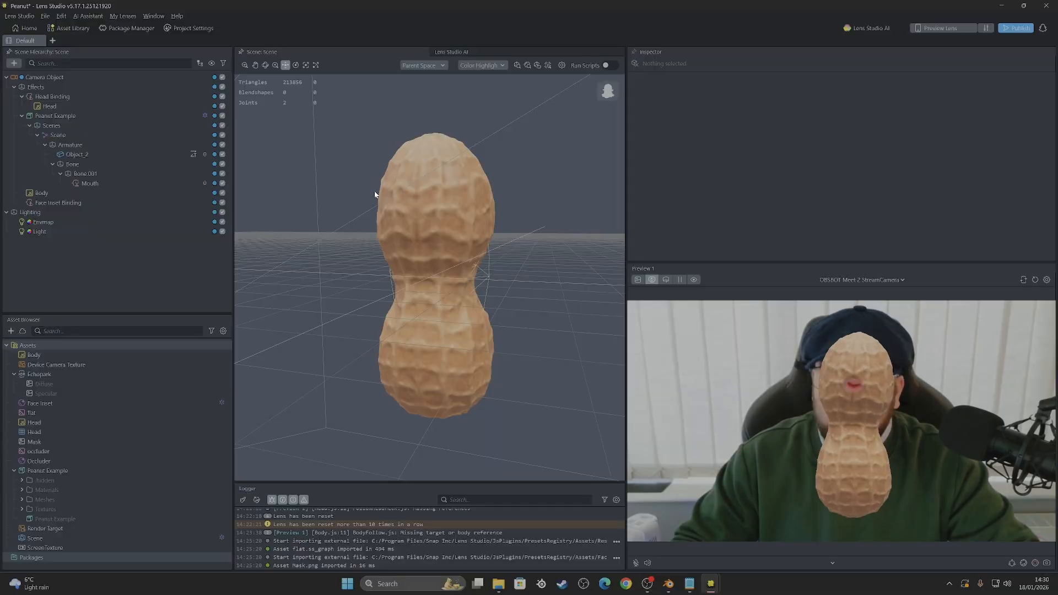
Duplicate Mouth within Bone.001 and rename the copy Left Eye
{"action": "left_click", "coordinate": [89, 184]}
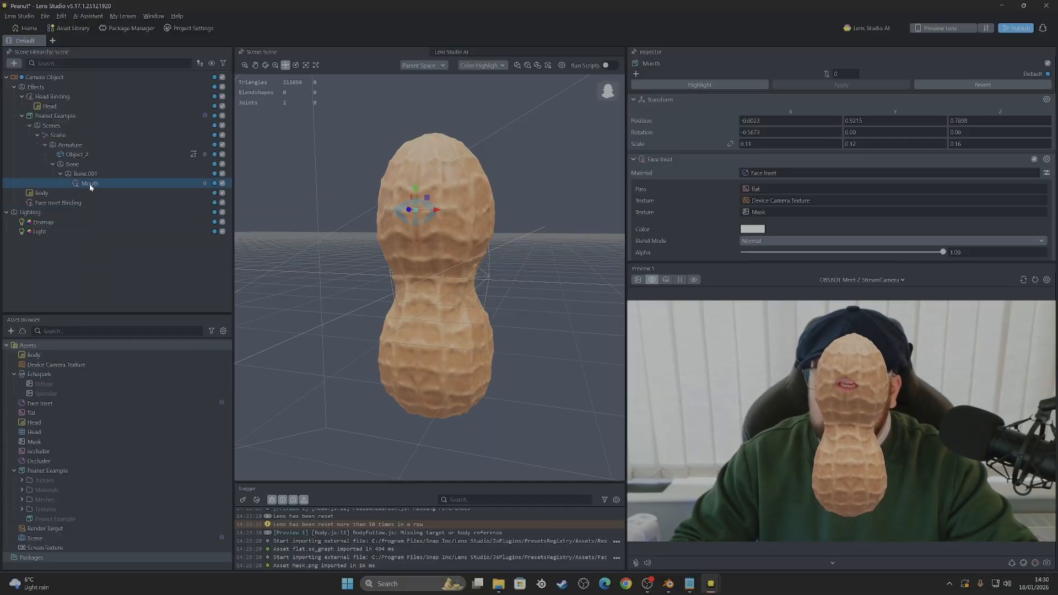
{"action": "right_click", "coordinate": [91, 187]}
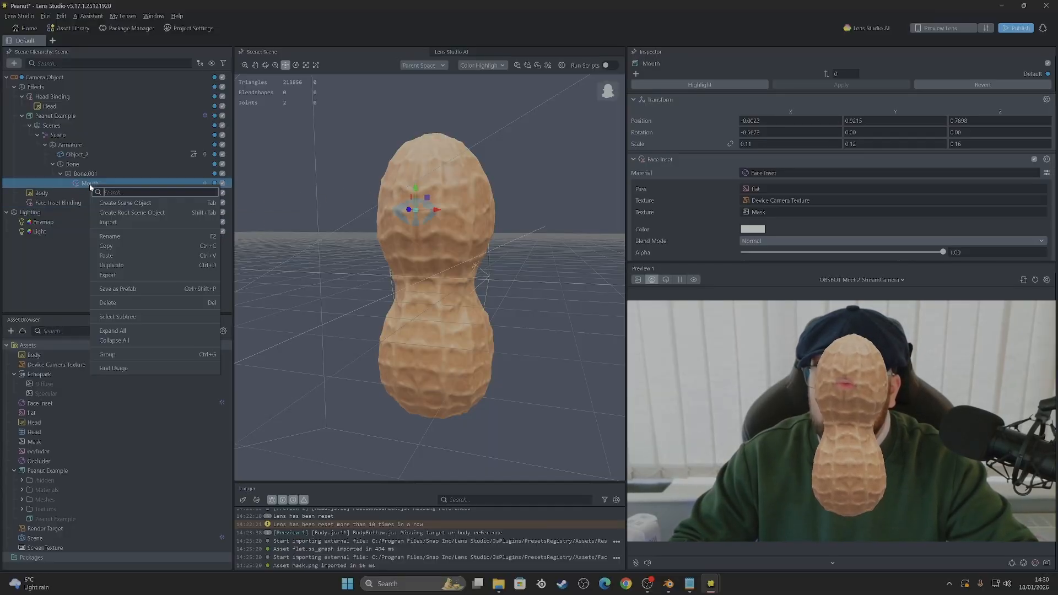
{"action": "left_click", "coordinate": [134, 266]}
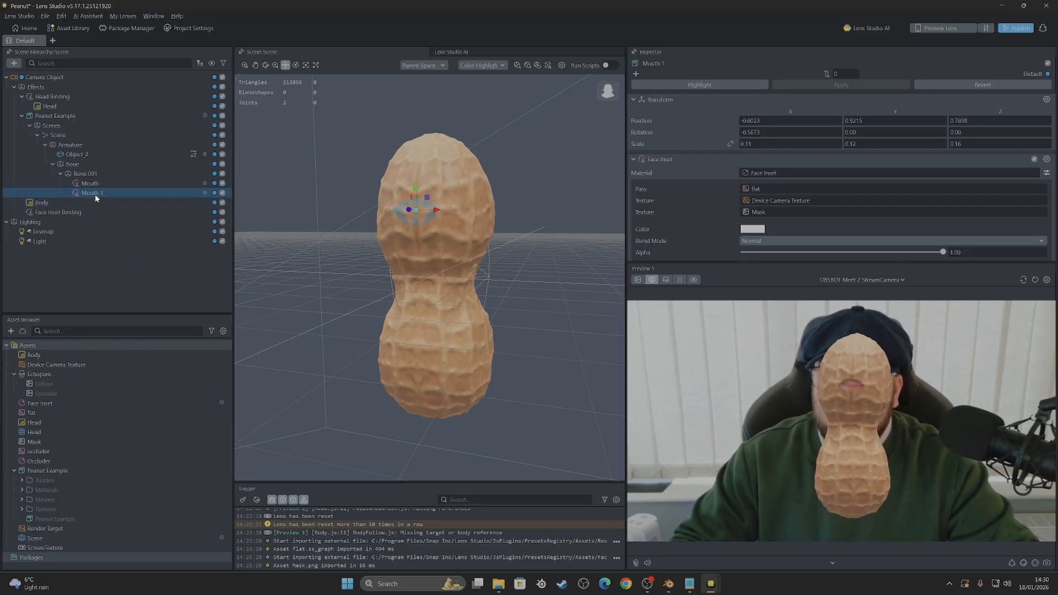
{"action": "double_click", "coordinate": [94, 194]}
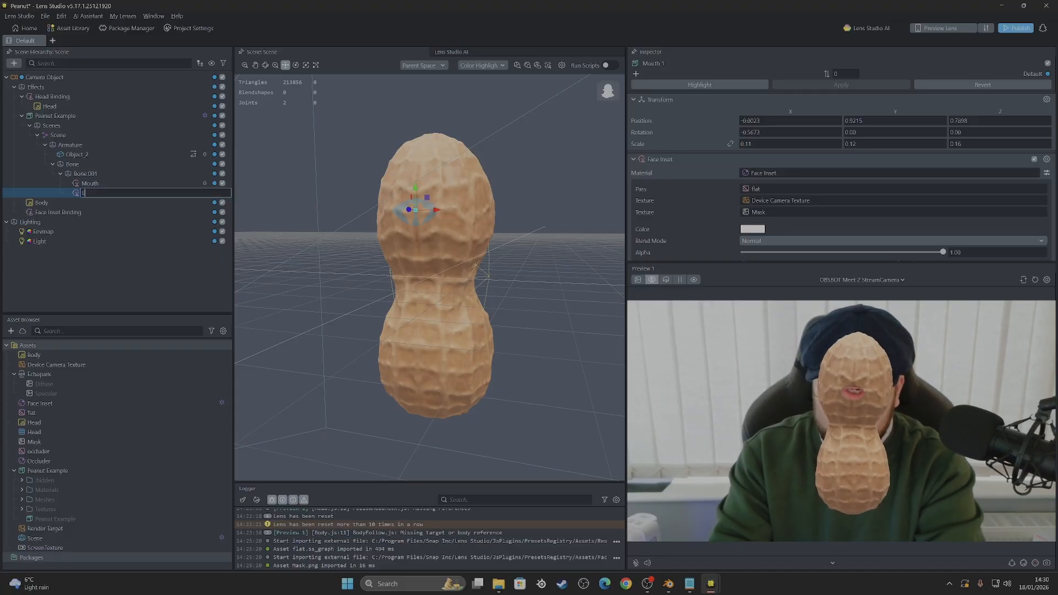
{"action": "type", "text": "Left Eye"}
{"action": "key", "text": "Return"}
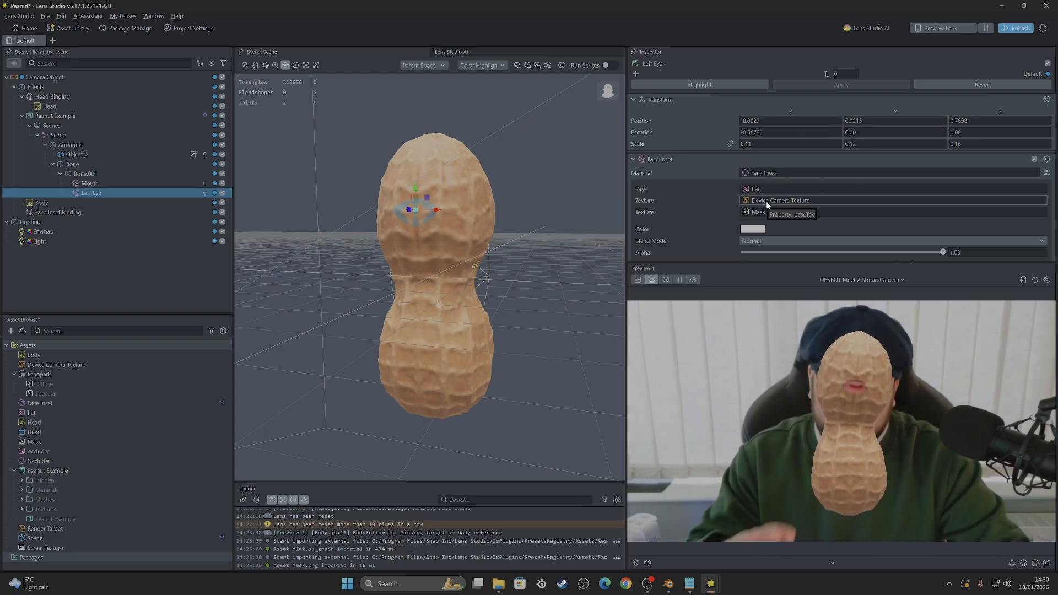
Change the Face Region of Left Eye's Face Inset to Left Eye
{"action": "scroll", "coordinate": [766, 203], "scroll_direction": "down", "scroll_amount": 1}
{"action": "scroll", "coordinate": [763, 202], "scroll_direction": "down", "scroll_amount": 2}
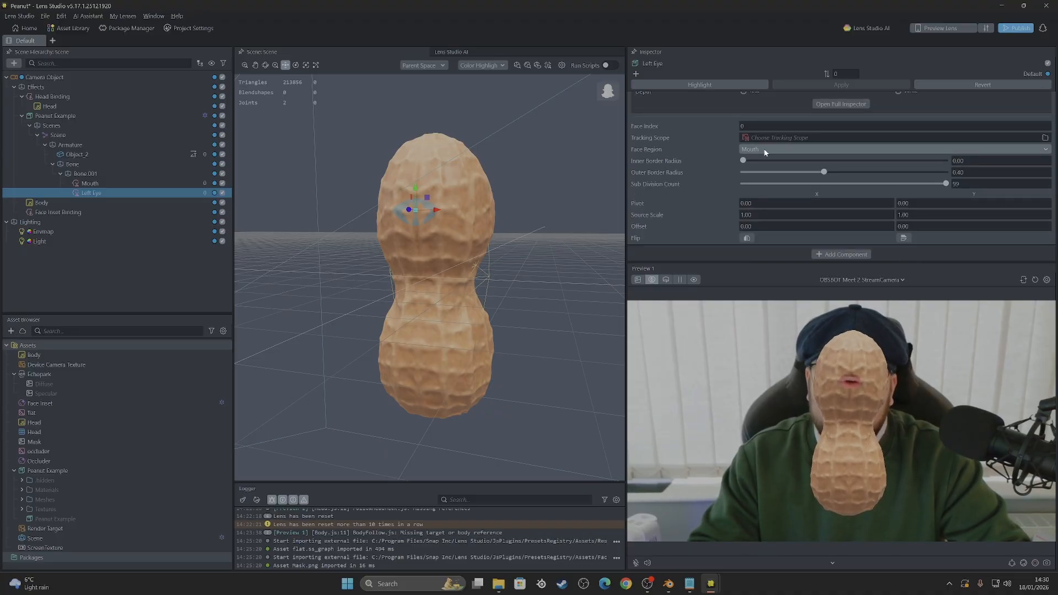
{"action": "left_click", "coordinate": [765, 151]}
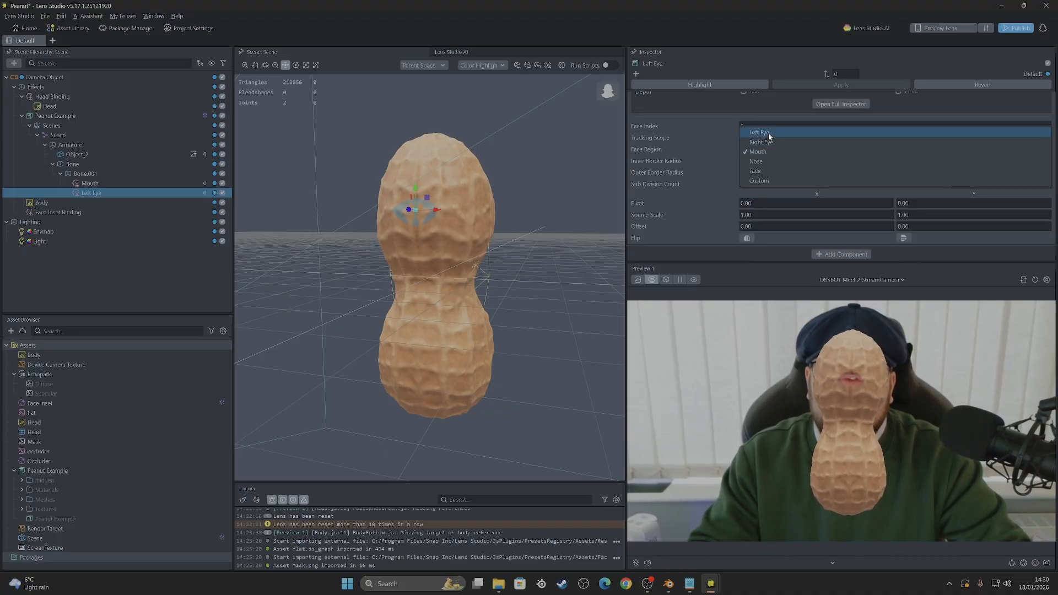
{"action": "left_click", "coordinate": [769, 133]}
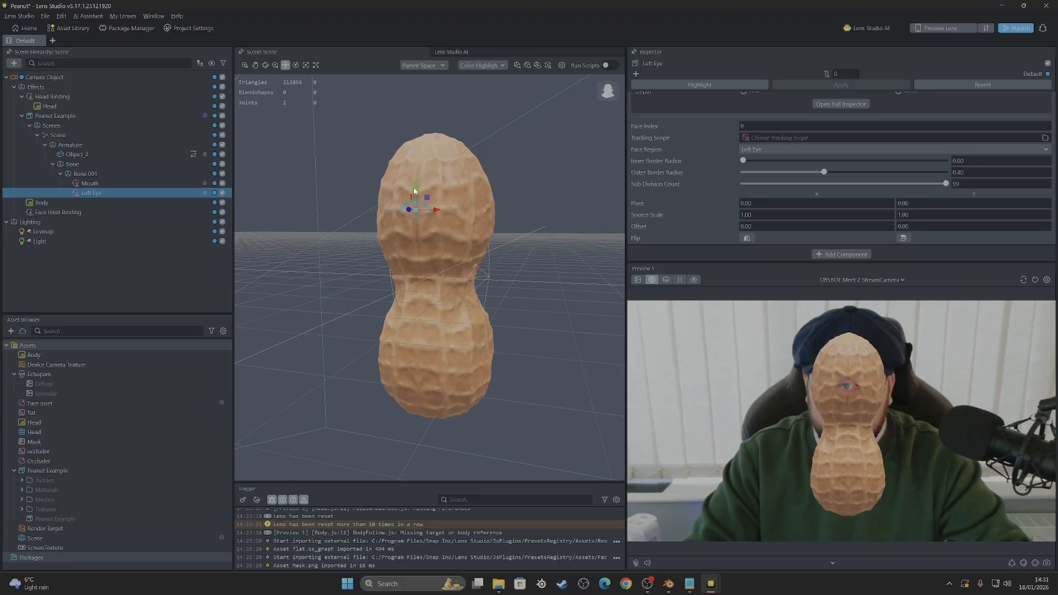
Move Left Eye above and left of the mouth, to about X -0.26, Y 1.21, Z 0.69, and set its Outer Border Radius to 0.23
{"action": "left_click_drag", "start_coordinate": [416, 190], "coordinate": [417, 157]}
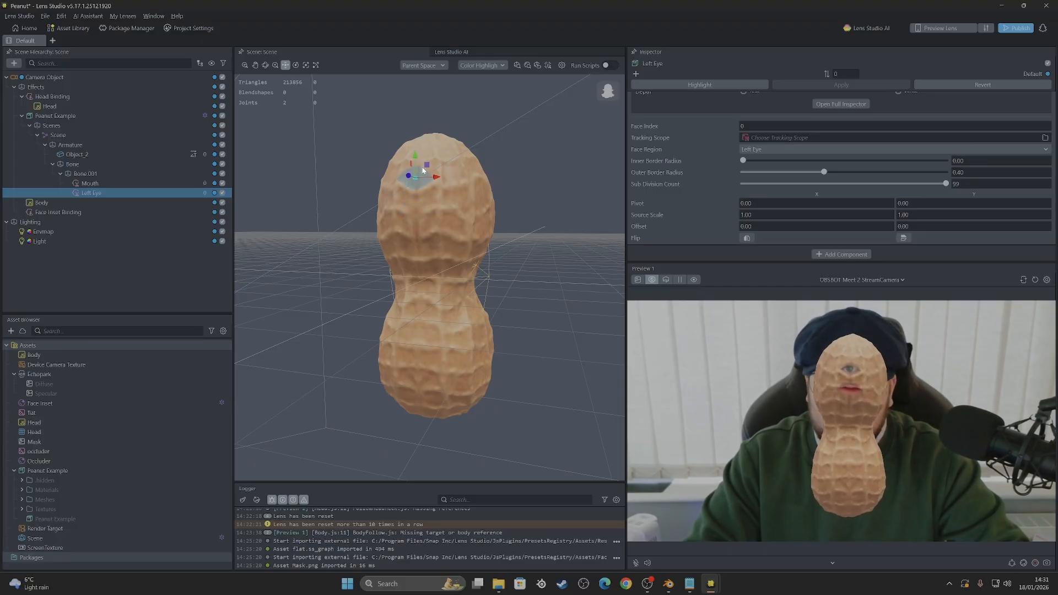
{"action": "left_click_drag", "start_coordinate": [439, 178], "coordinate": [393, 186]}
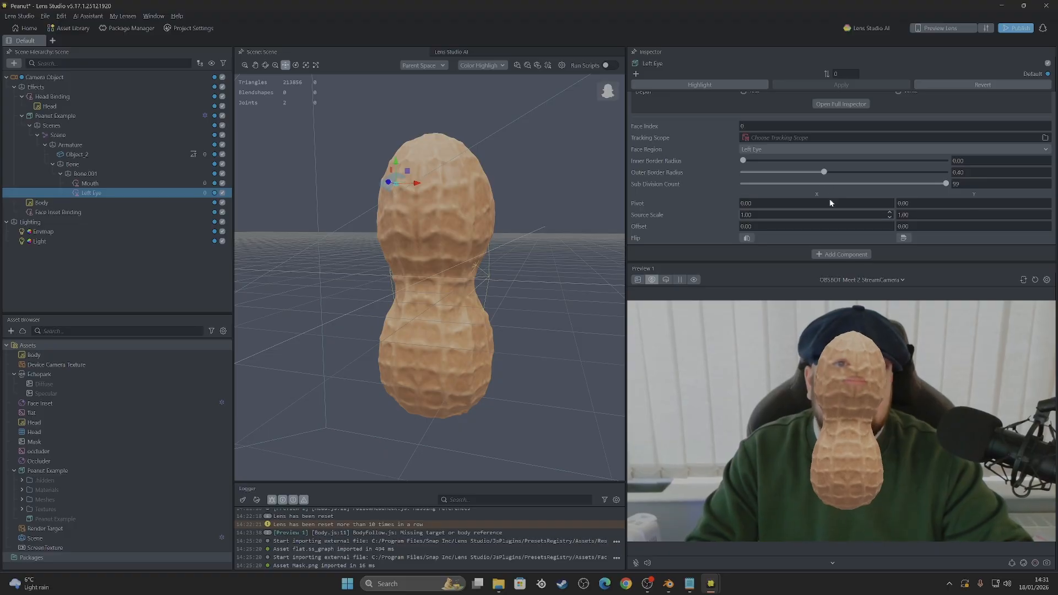
{"action": "left_click_drag", "start_coordinate": [822, 172], "coordinate": [790, 172]}
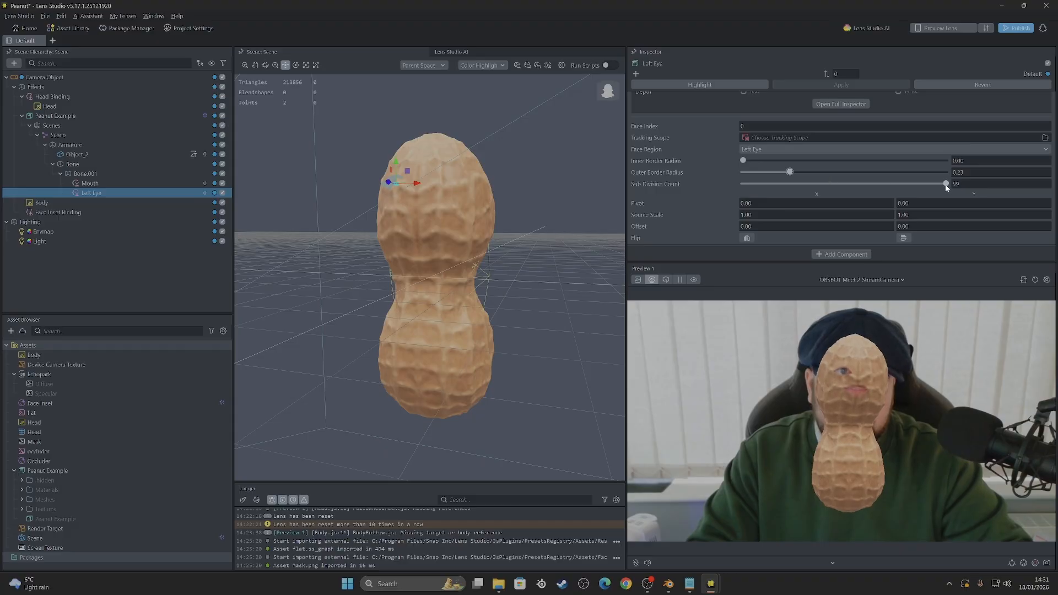
Set Left Eye's scale to 0.10 in X and 0.13 in Y
{"action": "scroll", "coordinate": [761, 150], "scroll_direction": "up", "scroll_amount": 5}
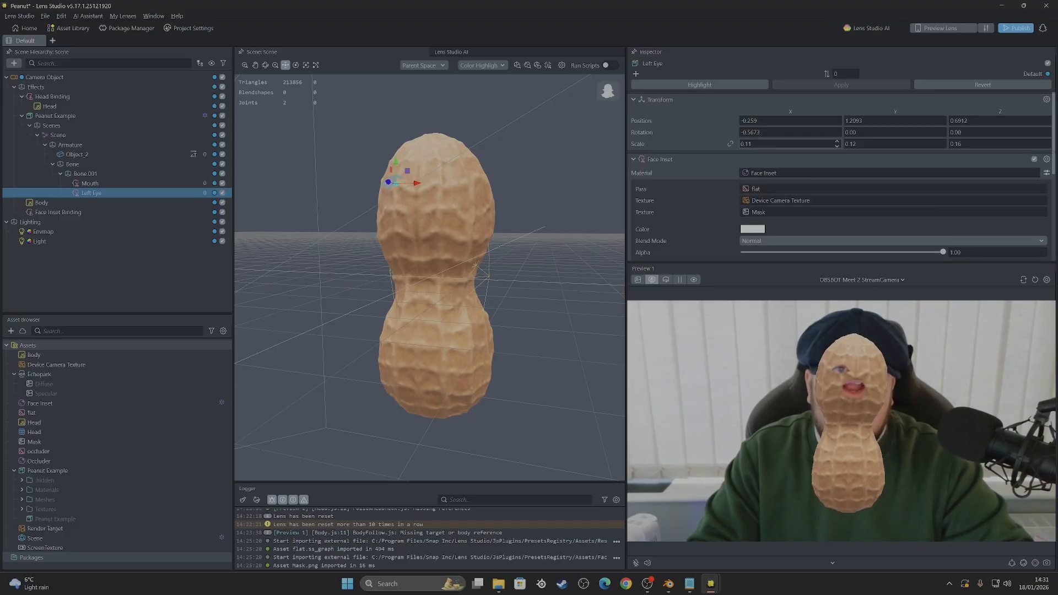
{"action": "left_click", "coordinate": [838, 147]}
{"action": "left_click", "coordinate": [838, 147]}
{"action": "left_click", "coordinate": [837, 147]}
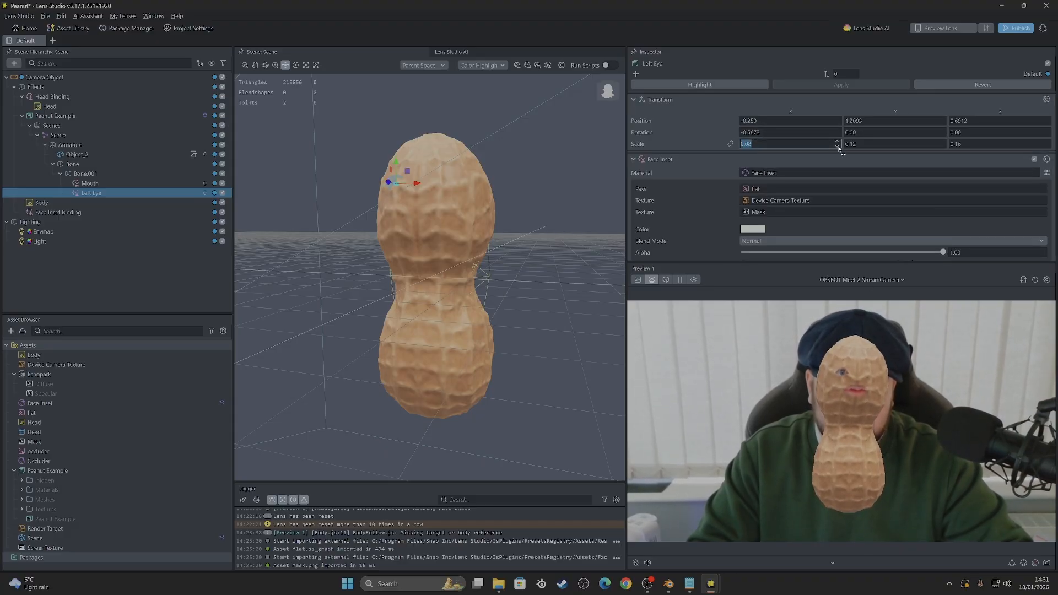
{"action": "left_click", "coordinate": [837, 142]}
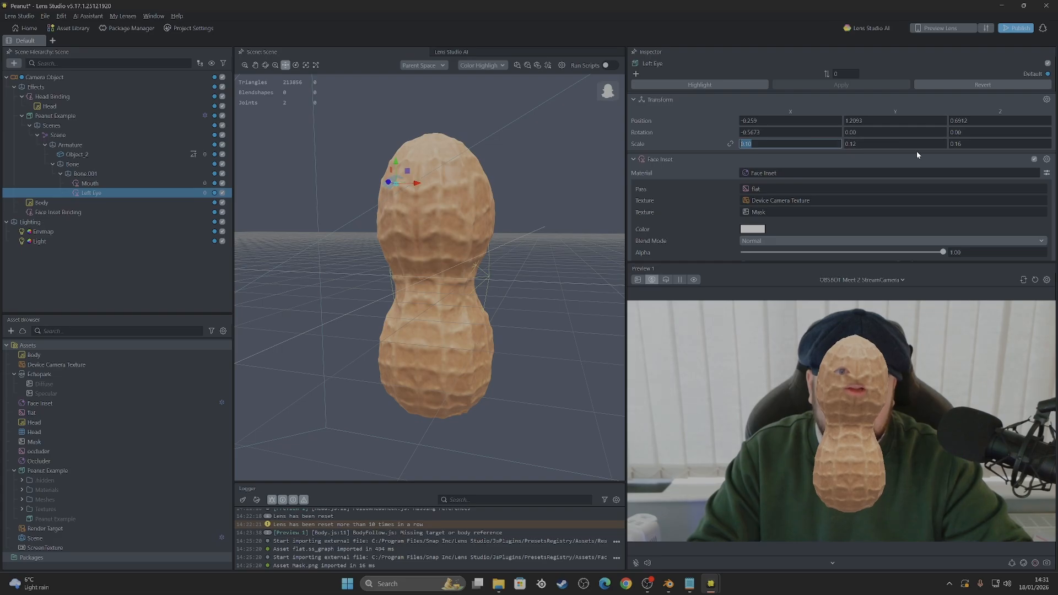
{"action": "left_click", "coordinate": [943, 142]}
{"action": "left_click", "coordinate": [942, 141]}
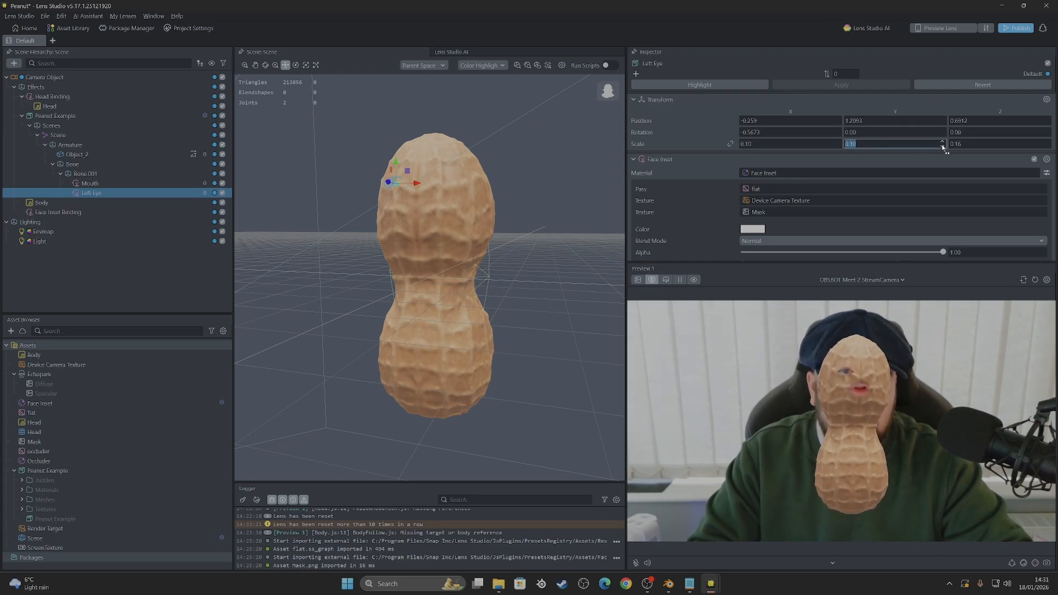
{"action": "left_click", "coordinate": [942, 141]}
{"action": "left_click", "coordinate": [942, 142]}
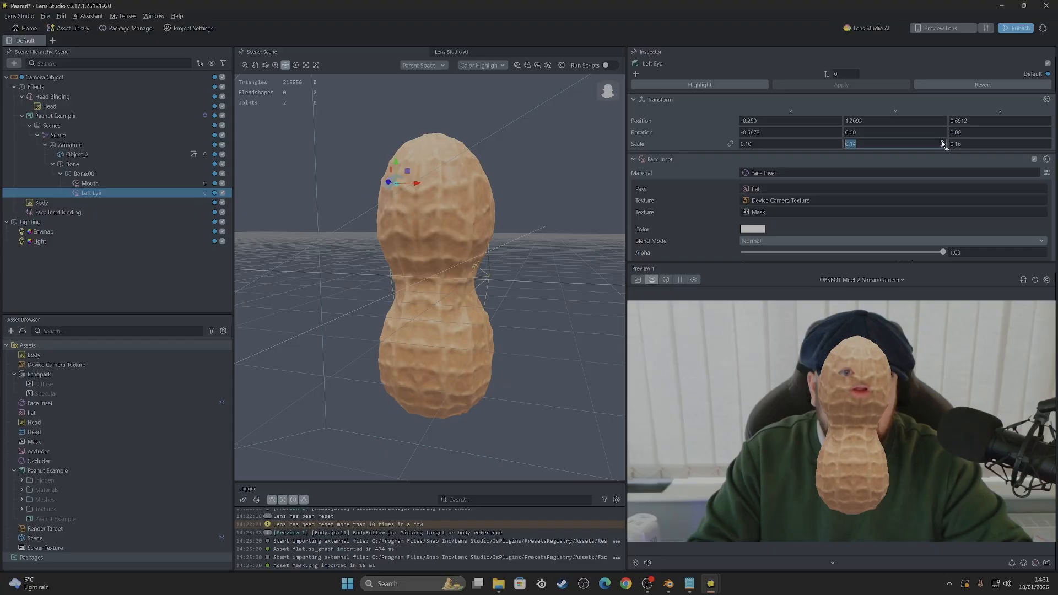
{"action": "left_click", "coordinate": [837, 146]}
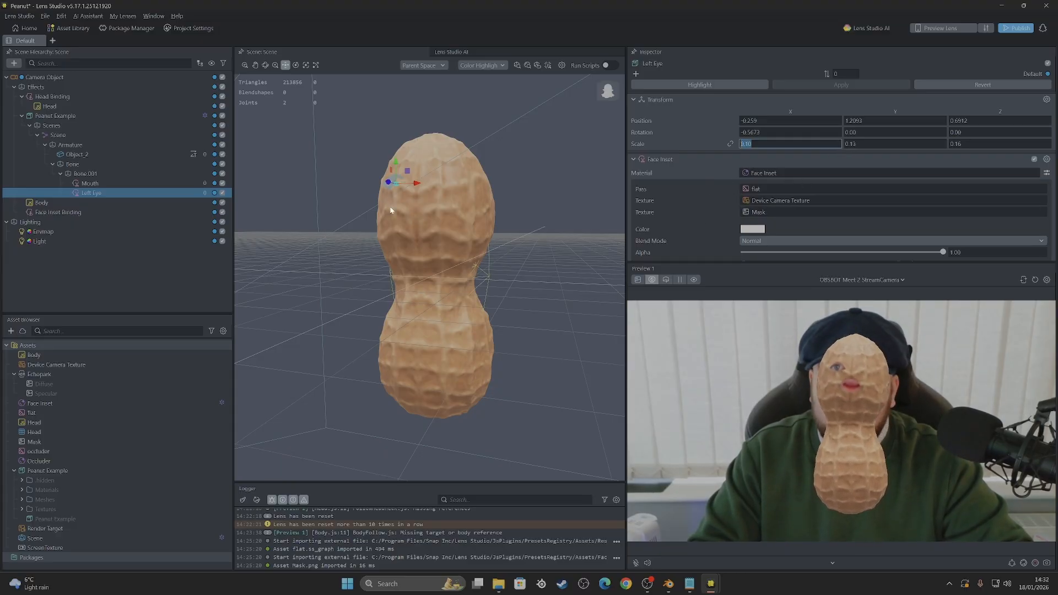
Duplicate Left Eye within Bone.001 and rename the copy Right Eye
{"action": "left_click", "coordinate": [99, 263]}
{"action": "left_click", "coordinate": [96, 194]}
{"action": "right_click", "coordinate": [96, 194]}
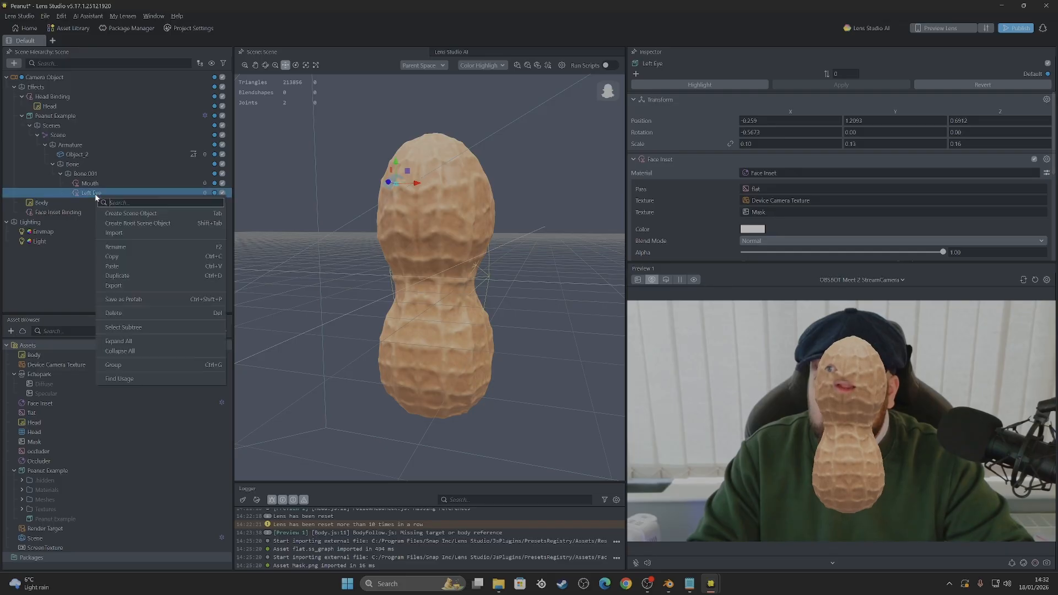
{"action": "left_click", "coordinate": [130, 275]}
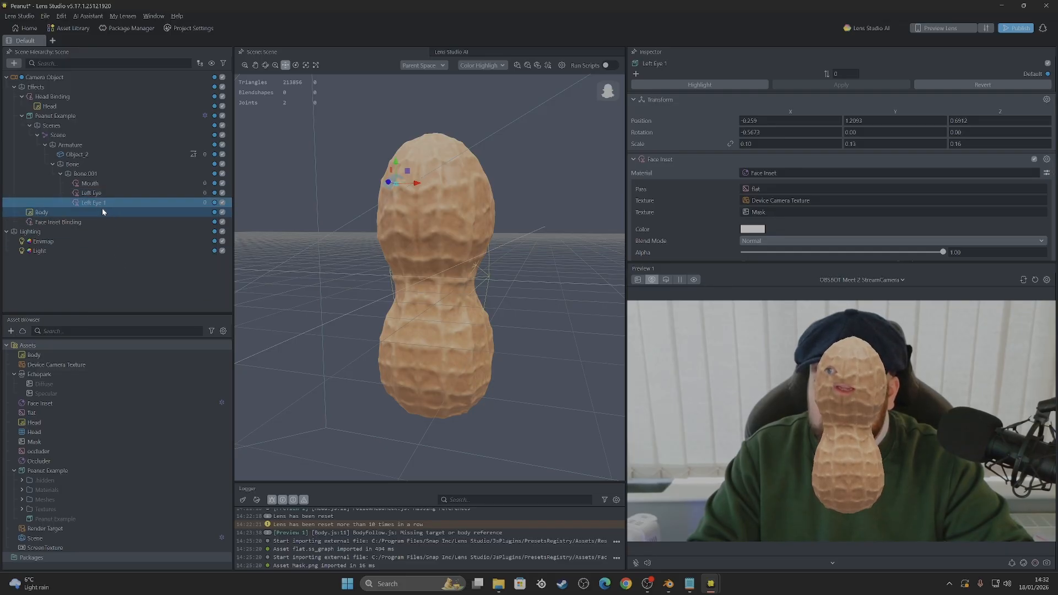
{"action": "left_click", "coordinate": [95, 267]}
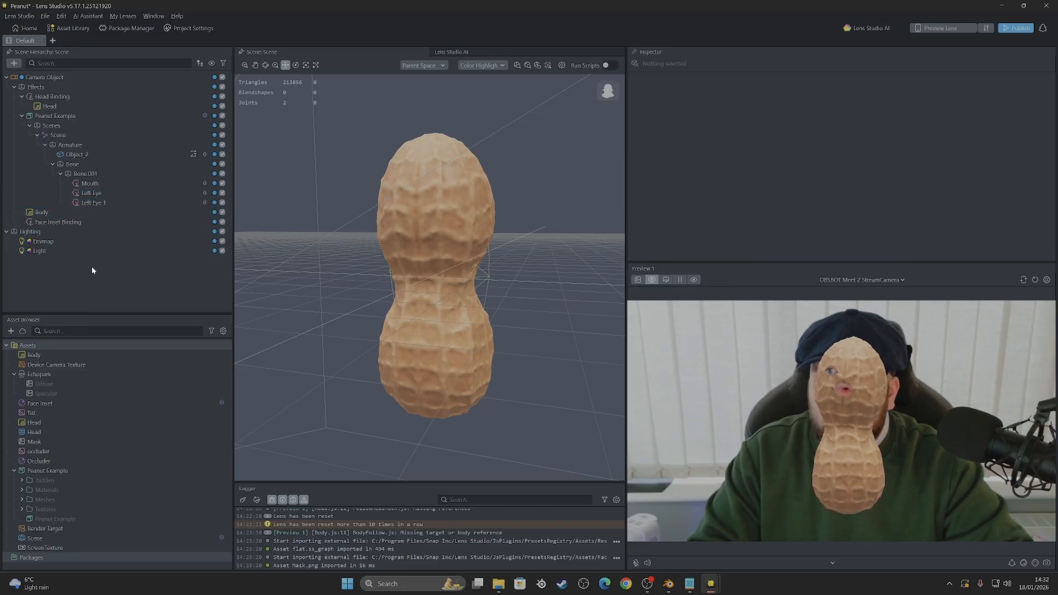
{"action": "left_click", "coordinate": [97, 204]}
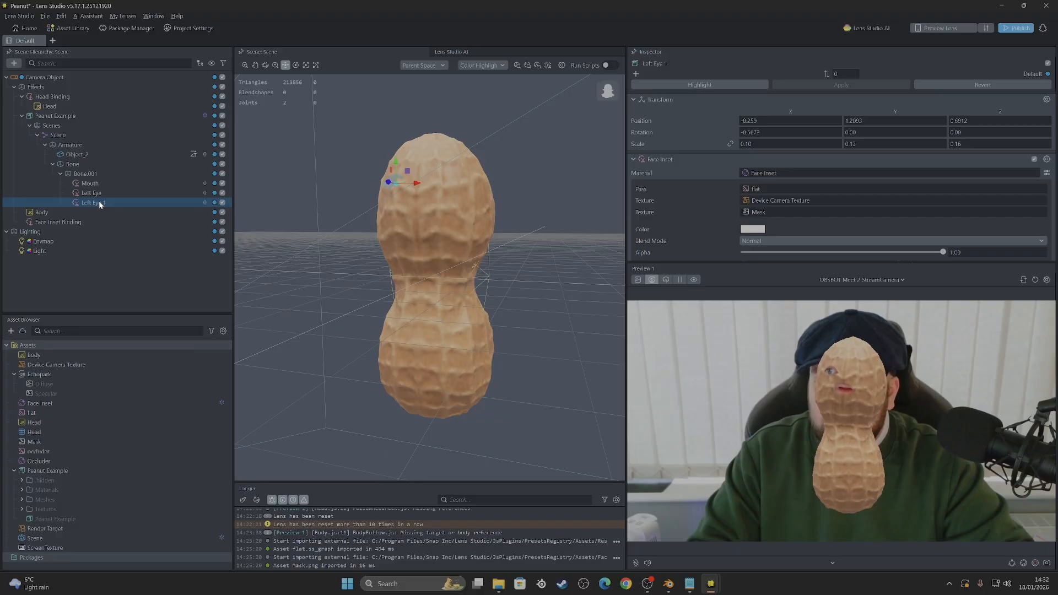
{"action": "double_click", "coordinate": [97, 203]}
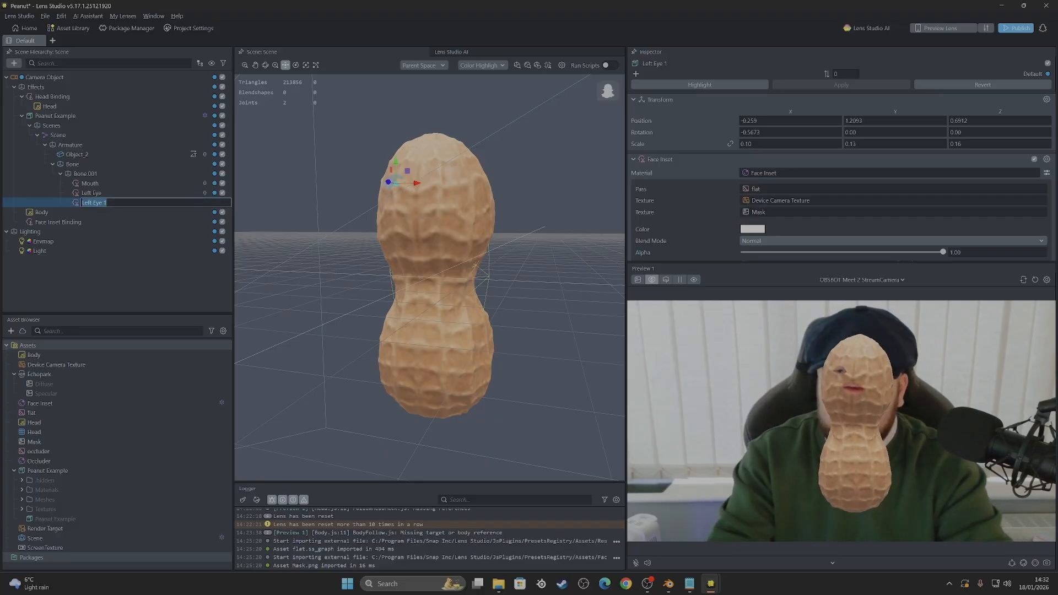
{"action": "type", "text": "Right"}
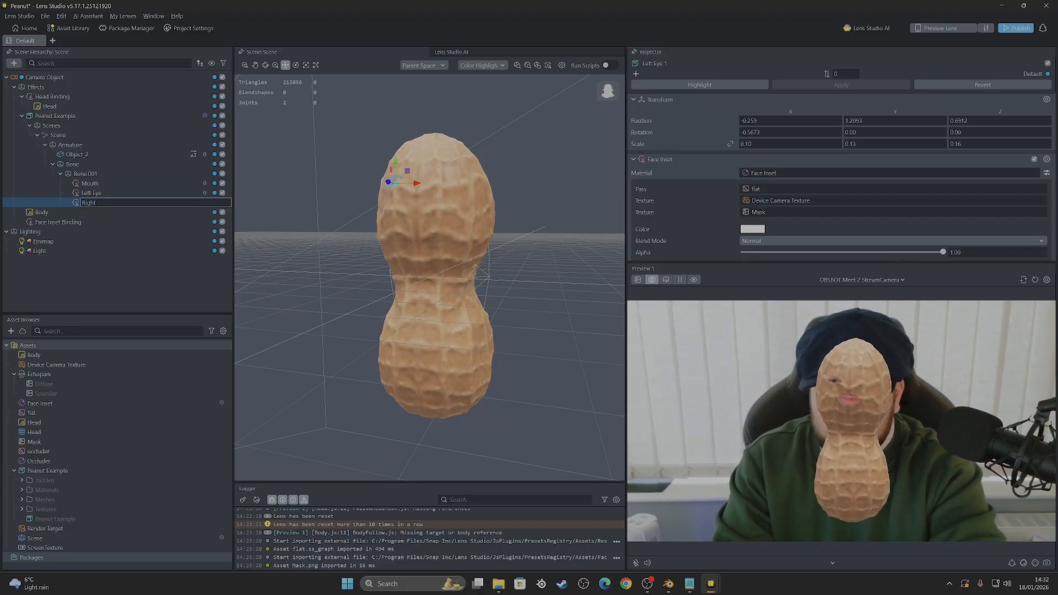
{"action": "type", "text": " Eye"}
{"action": "key", "text": "Return"}
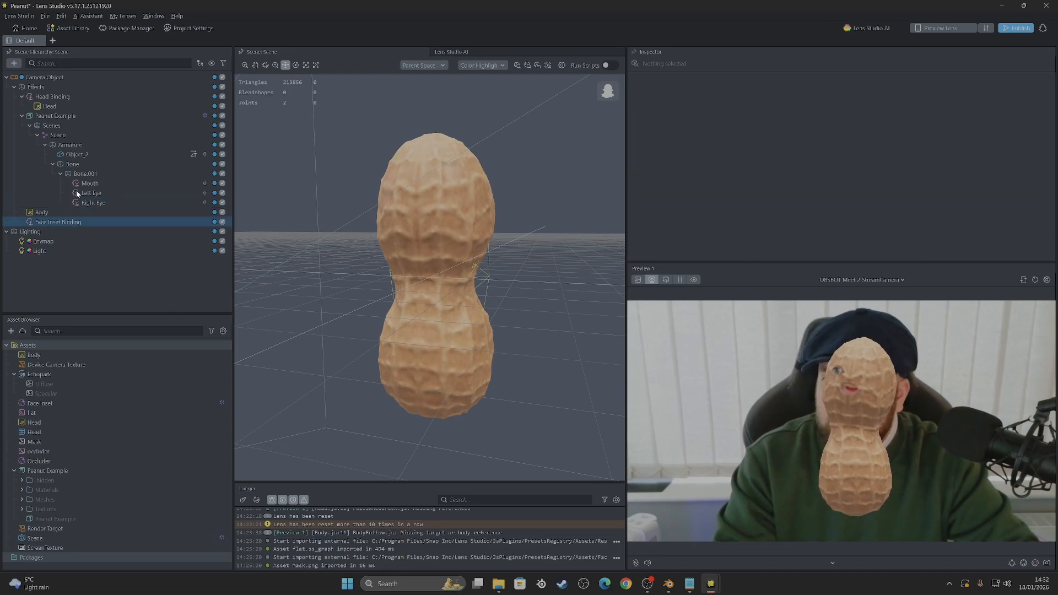
Change the Face Region of Right Eye's Face Inset to Right Eye
{"action": "left_click", "coordinate": [96, 203]}
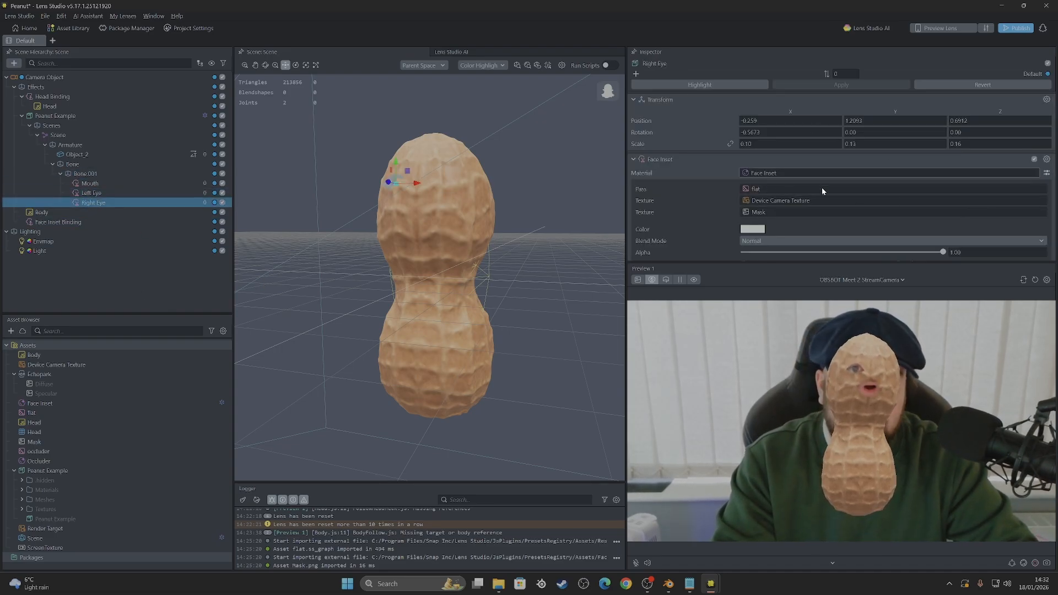
{"action": "scroll", "coordinate": [815, 181], "scroll_direction": "down", "scroll_amount": 4}
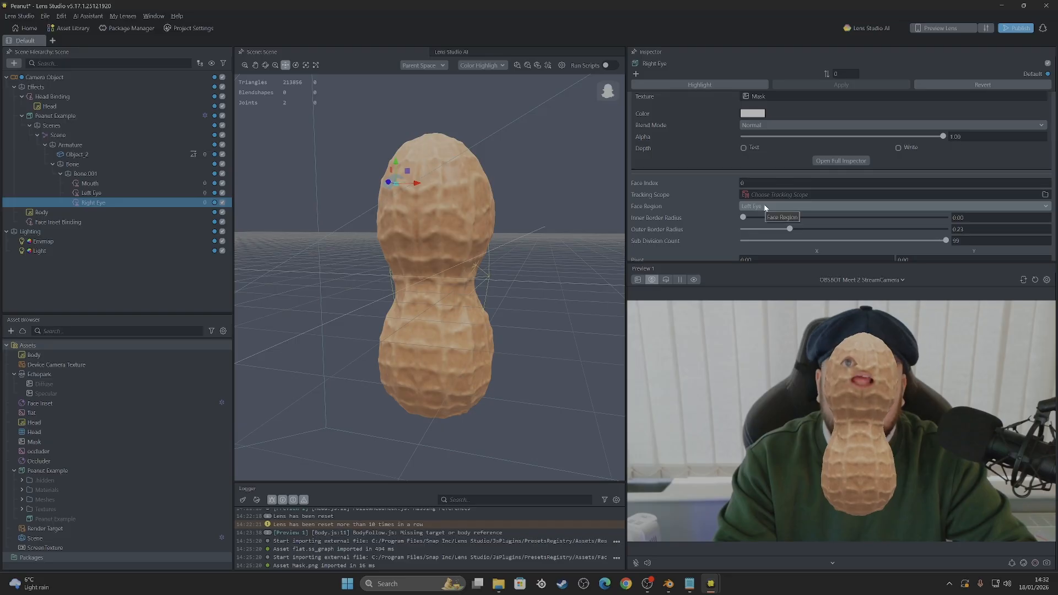
{"action": "left_click", "coordinate": [766, 207]}
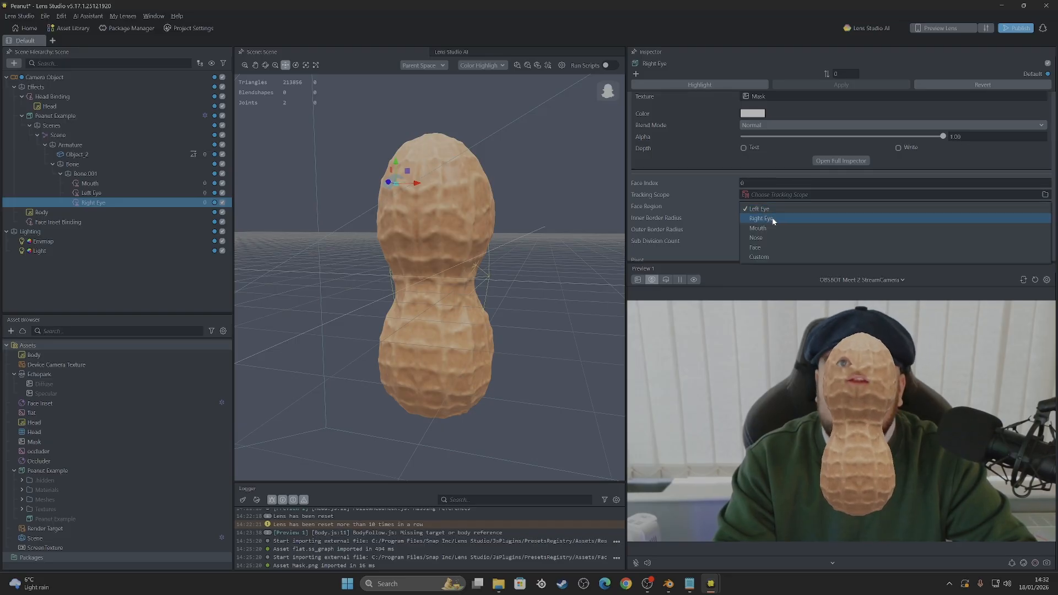
{"action": "left_click", "coordinate": [774, 219]}
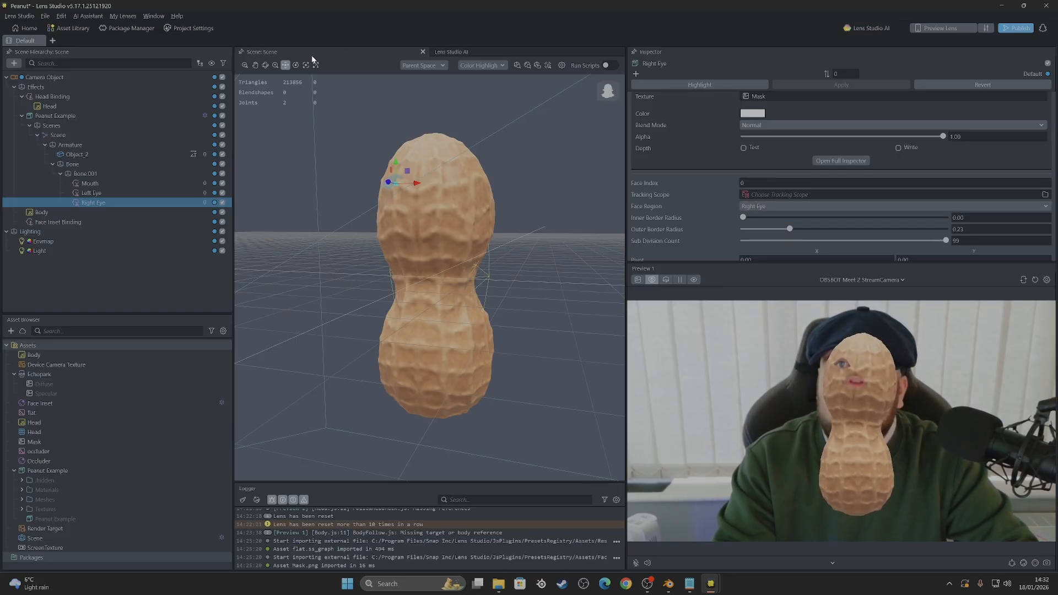
Move Right Eye along the X axis to the opposite side of the peanut's face, level with Left Eye
{"action": "left_click", "coordinate": [110, 203]}
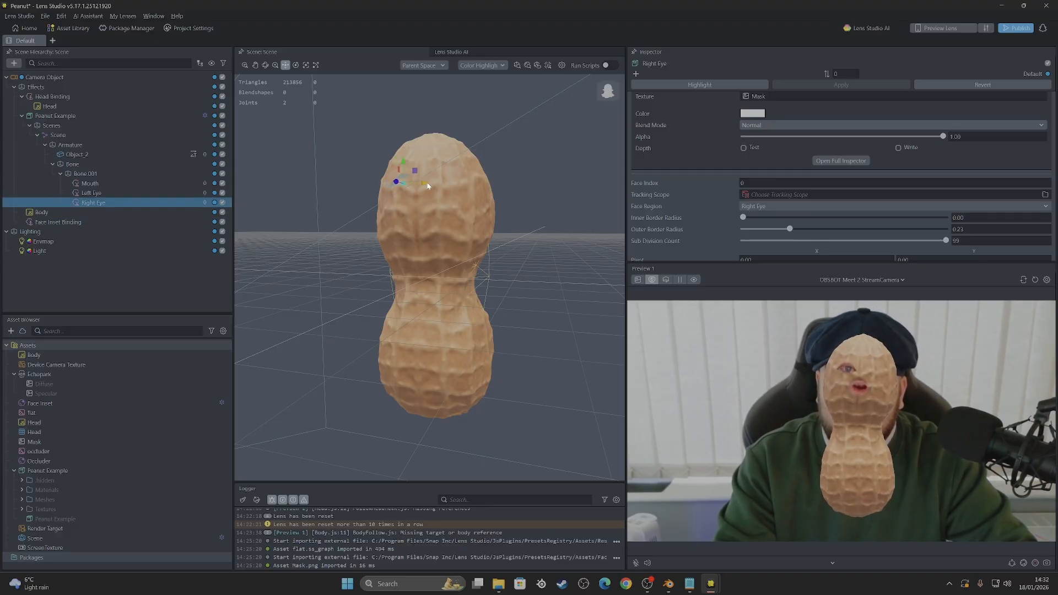
{"action": "left_click_drag", "start_coordinate": [459, 184], "coordinate": [455, 187]}
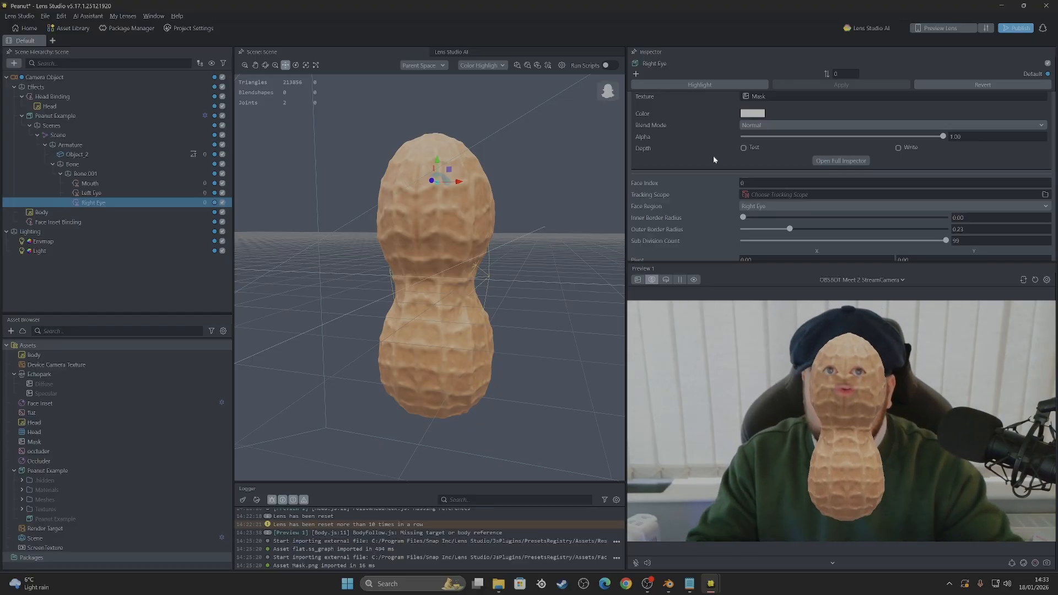
{"action": "left_click", "coordinate": [752, 206]}
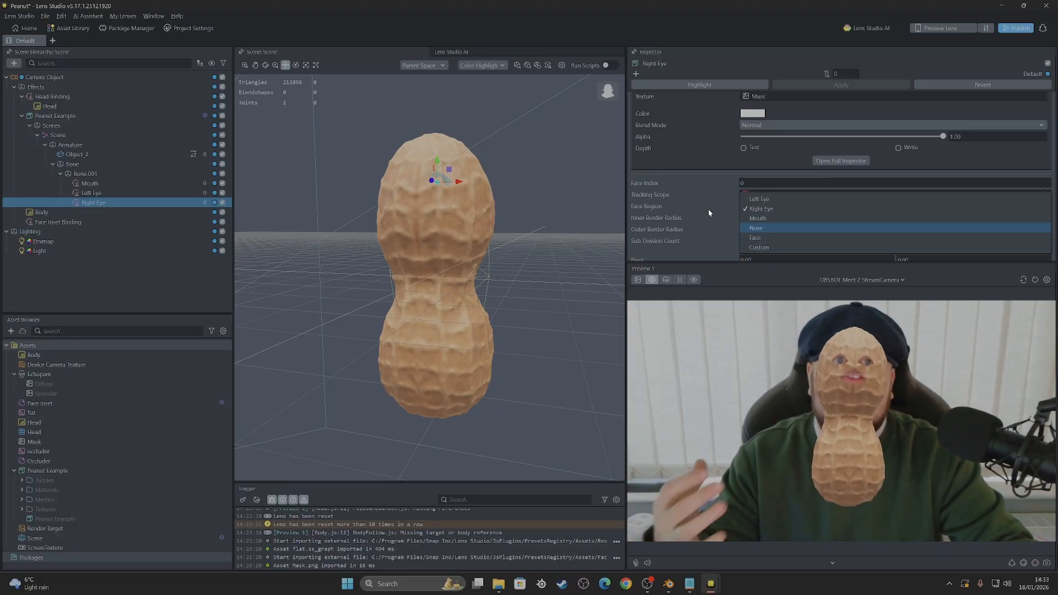
{"action": "left_click", "coordinate": [713, 183]}
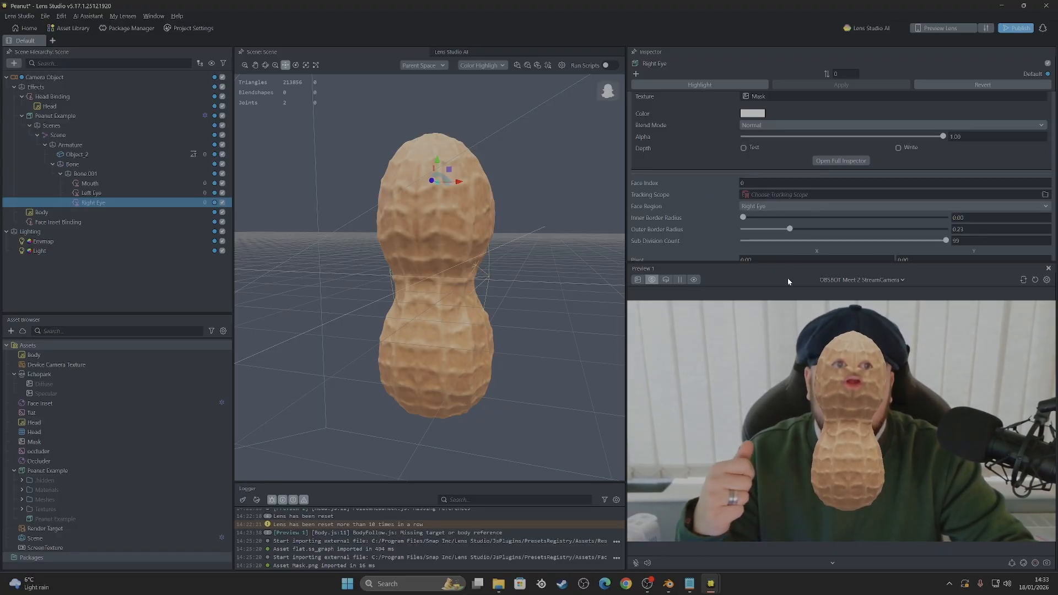
{"action": "scroll", "coordinate": [727, 227], "scroll_direction": "down", "scroll_amount": 2}
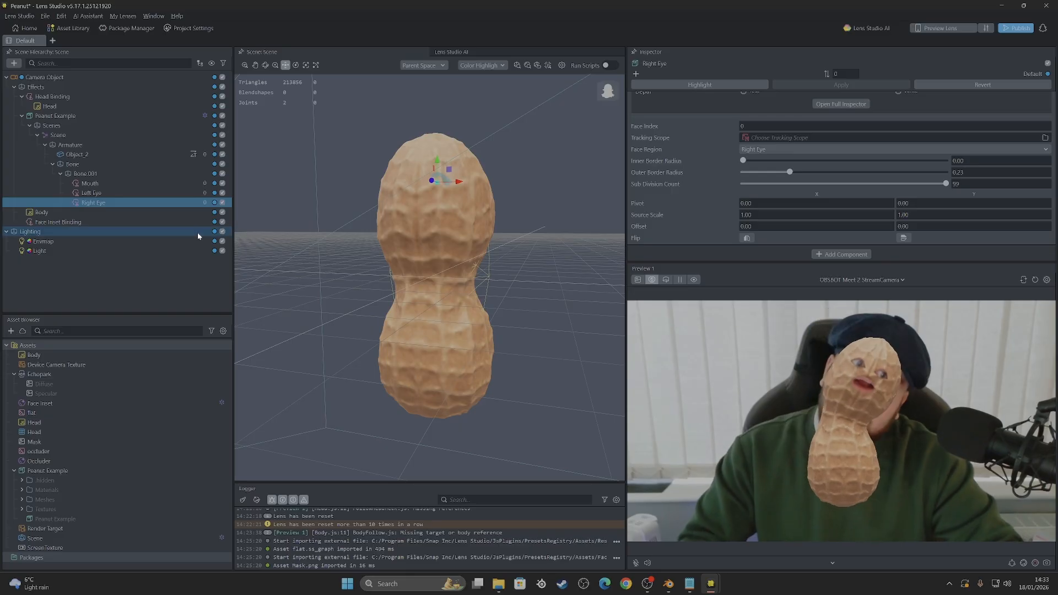
Collapse Bone.001 in the scene hierarchy to hide its face insets, leaving nothing selected
{"action": "left_click", "coordinate": [131, 288]}
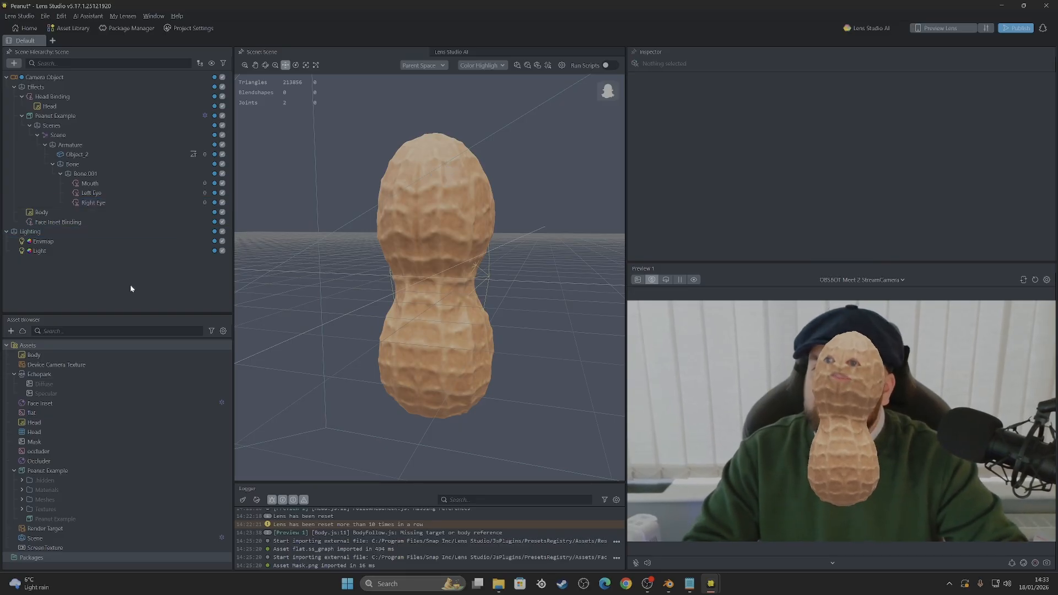
{"action": "left_click", "coordinate": [61, 174]}
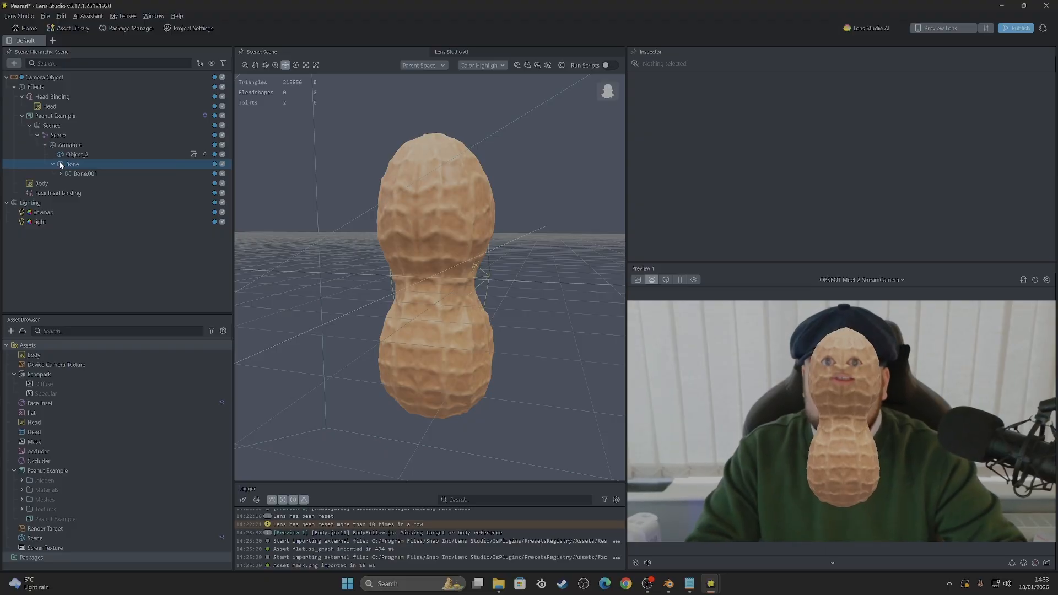
{"action": "left_click", "coordinate": [179, 241]}
{"action": "left_click", "coordinate": [177, 220]}
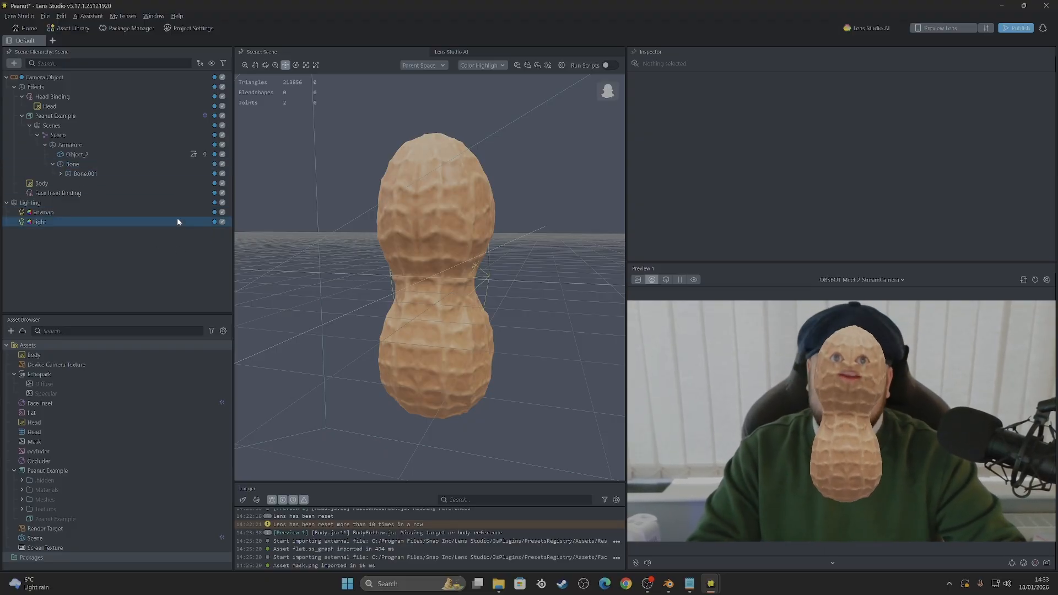
{"action": "left_click", "coordinate": [152, 281]}
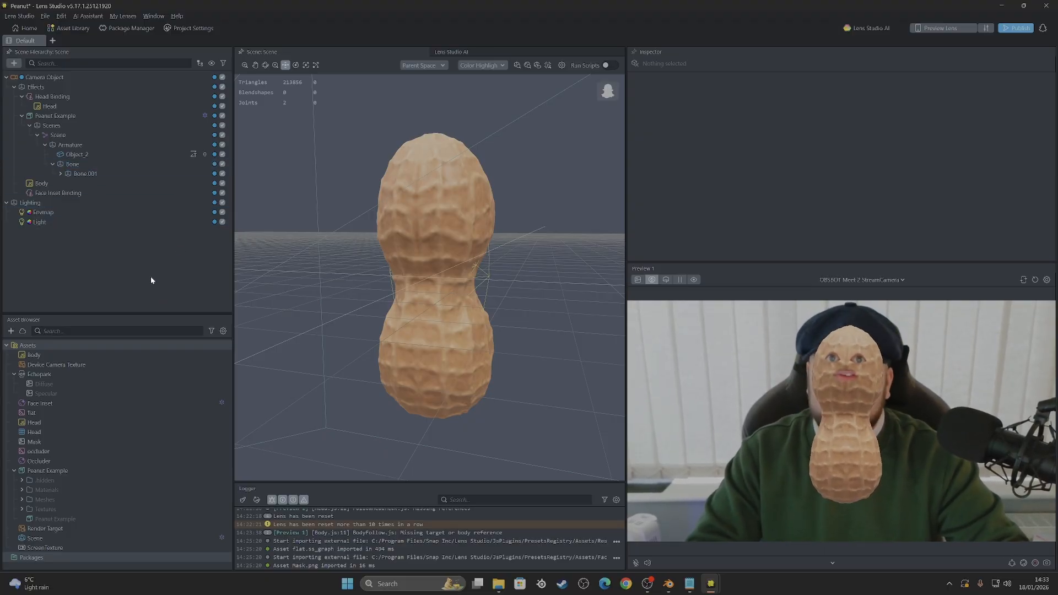
Set the Clear Color Option of the Camera Object's Camera component to Color
{"action": "left_click", "coordinate": [59, 79]}
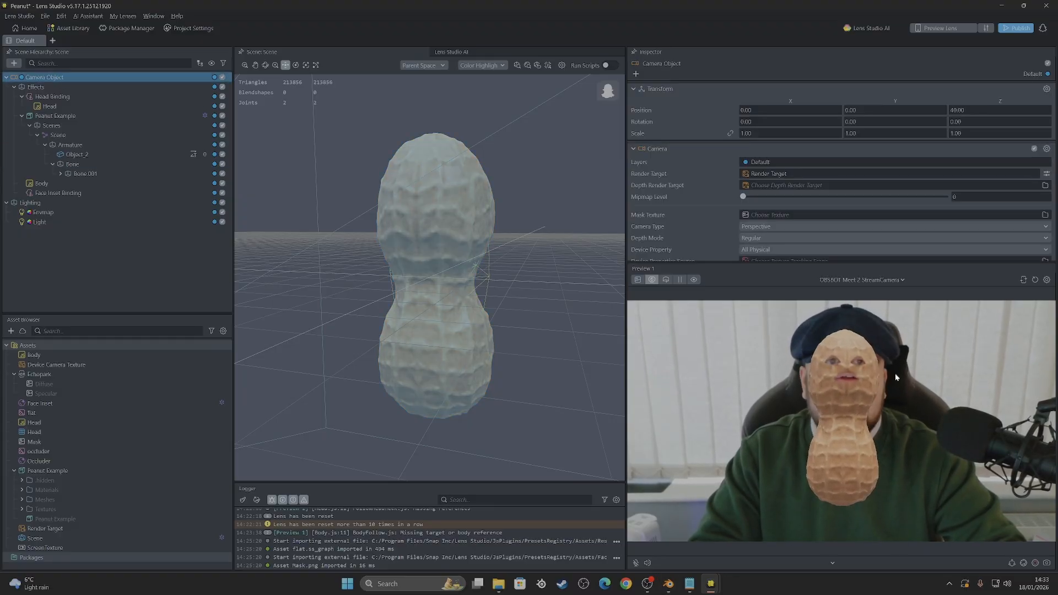
{"action": "scroll", "coordinate": [774, 214], "scroll_direction": "down", "scroll_amount": 3}
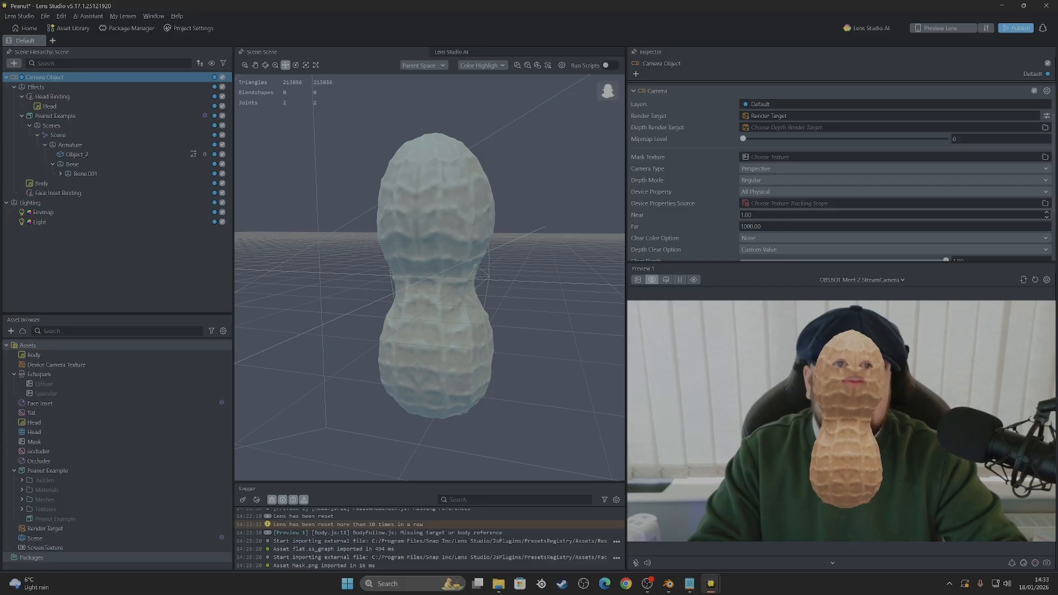
{"action": "scroll", "coordinate": [733, 211], "scroll_direction": "down", "scroll_amount": 1}
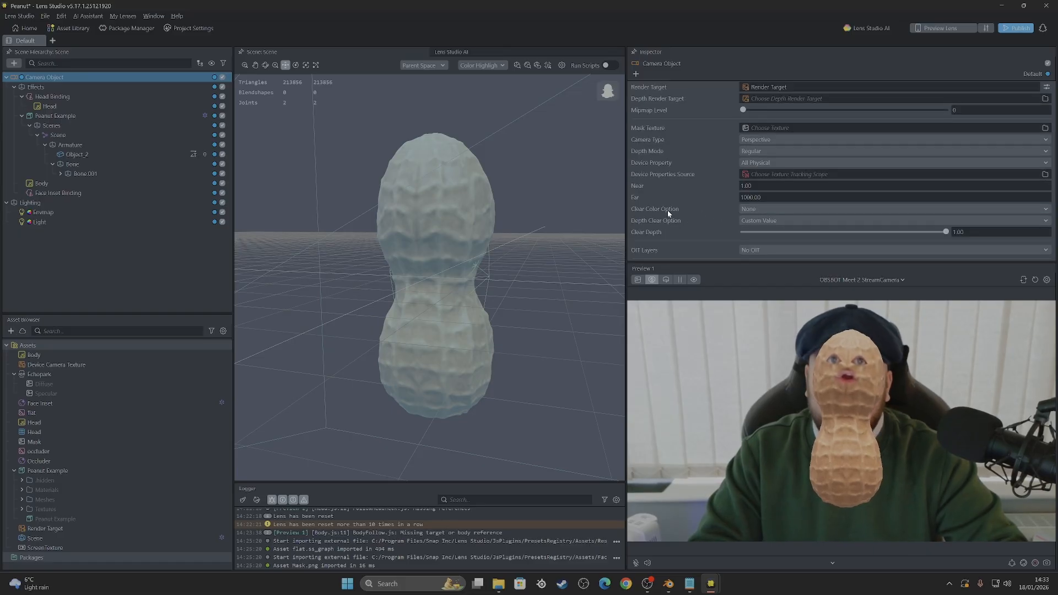
{"action": "left_click", "coordinate": [747, 210]}
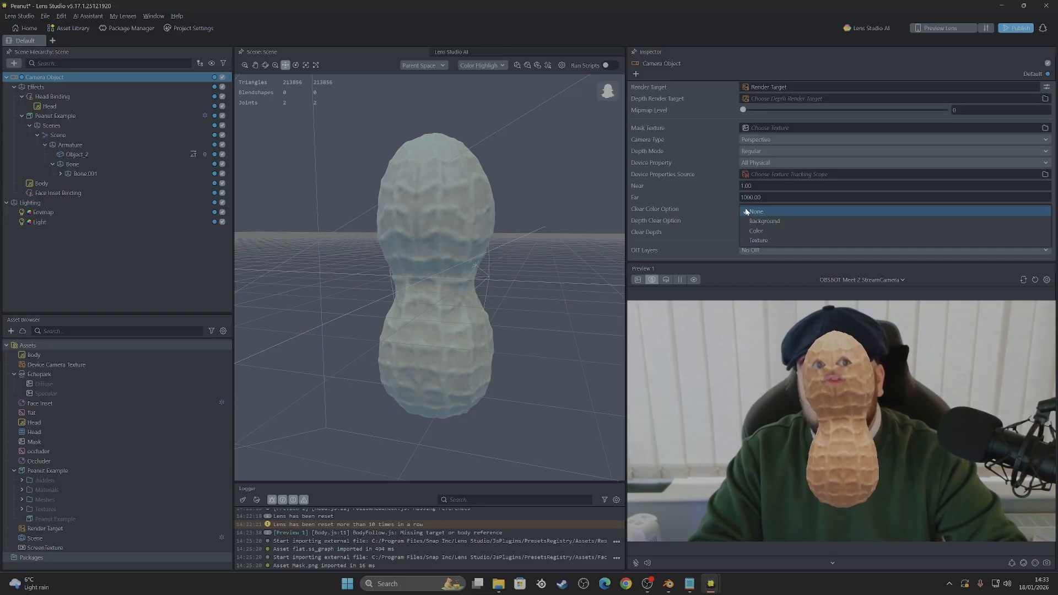
{"action": "left_click", "coordinate": [763, 232]}
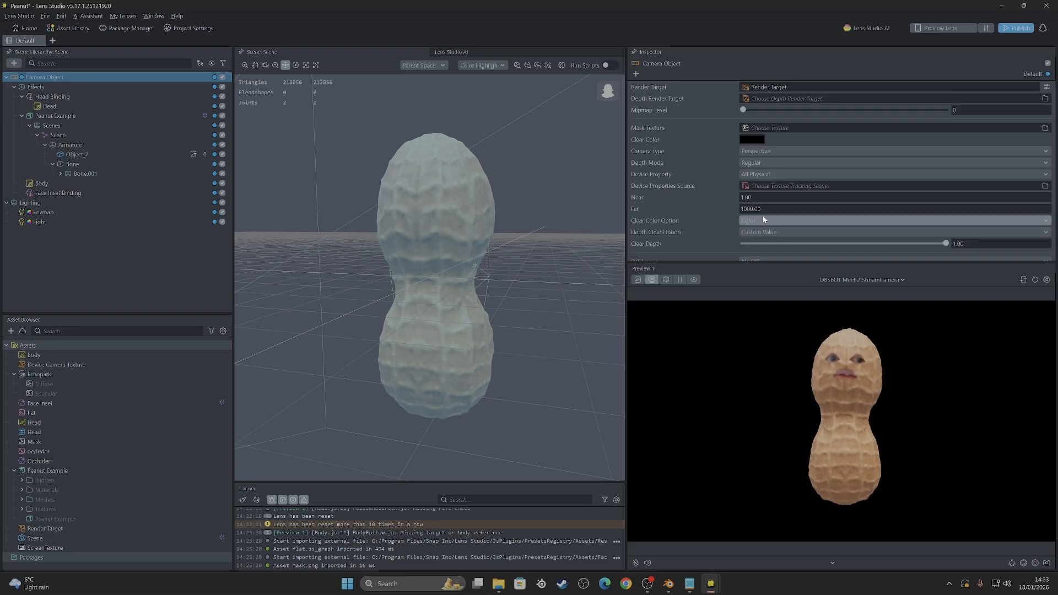
Set the camera's Clear Color to pure green, #00ff00, as a green-screen background
{"action": "left_click", "coordinate": [752, 139]}
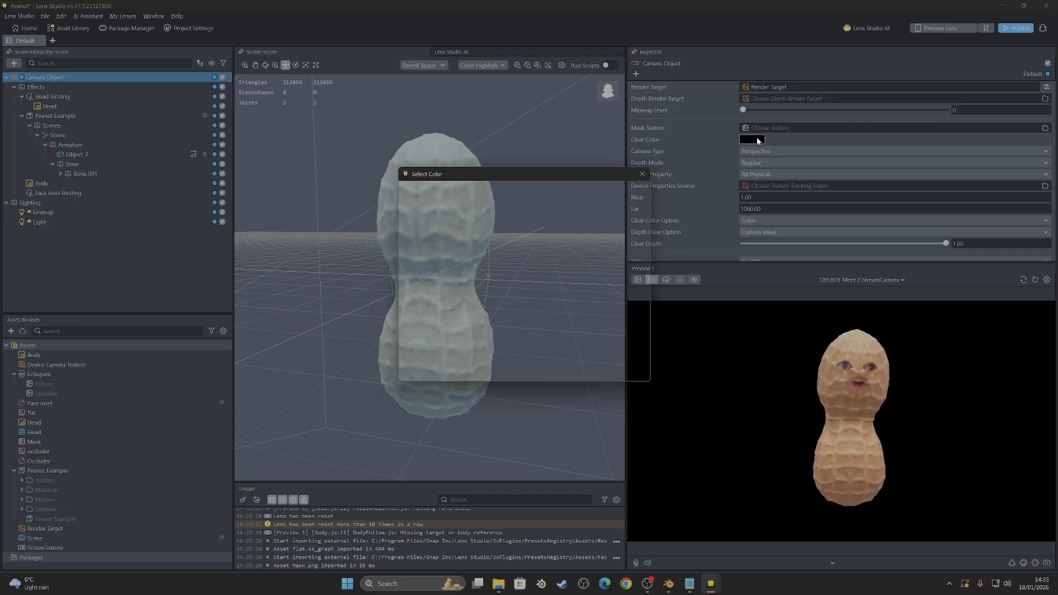
{"action": "left_click", "coordinate": [491, 202]}
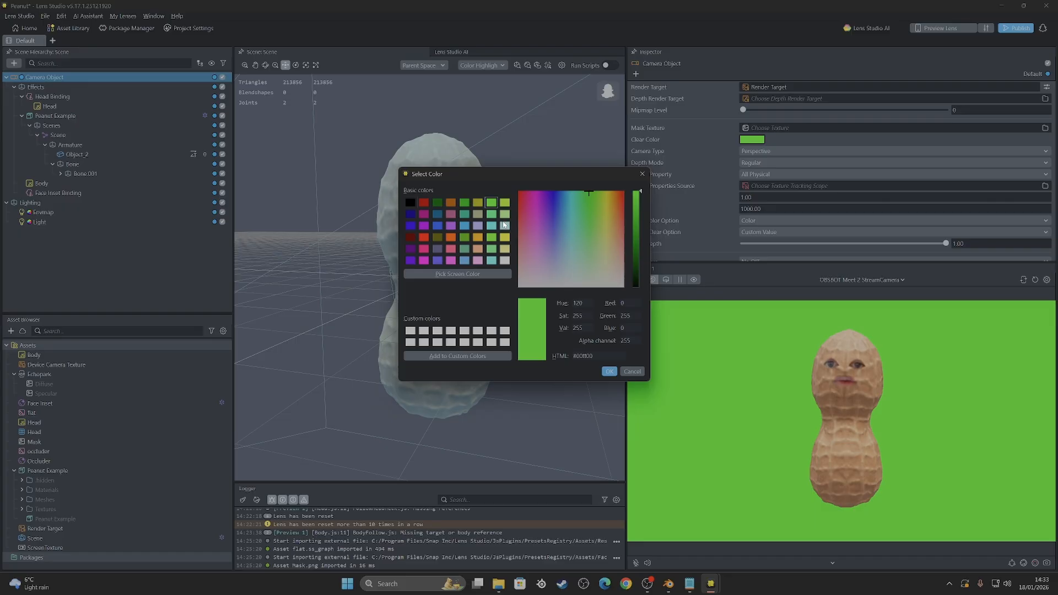
{"action": "left_click", "coordinate": [612, 372]}
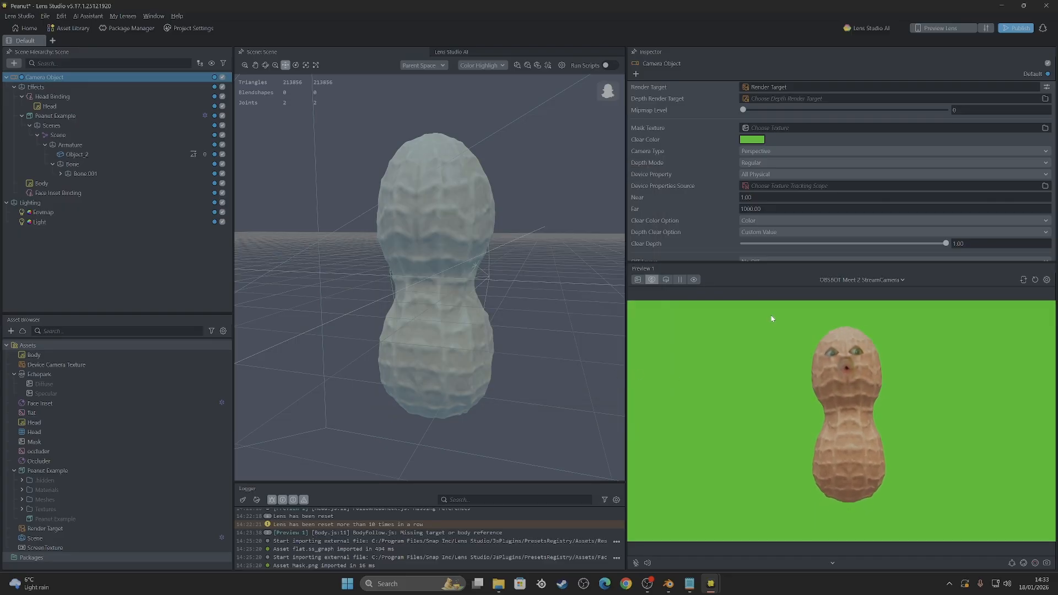